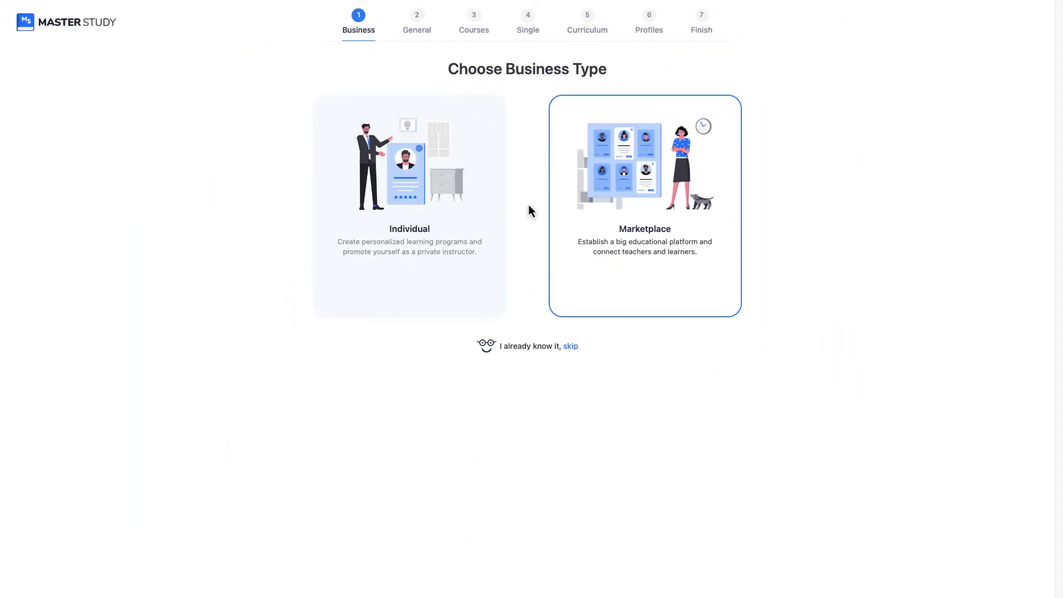
Choose the Marketplace business type and generate the LMS system pages in the General settings
{"action": "left_click", "coordinate": [608, 195]}
{"action": "left_click", "coordinate": [659, 287]}
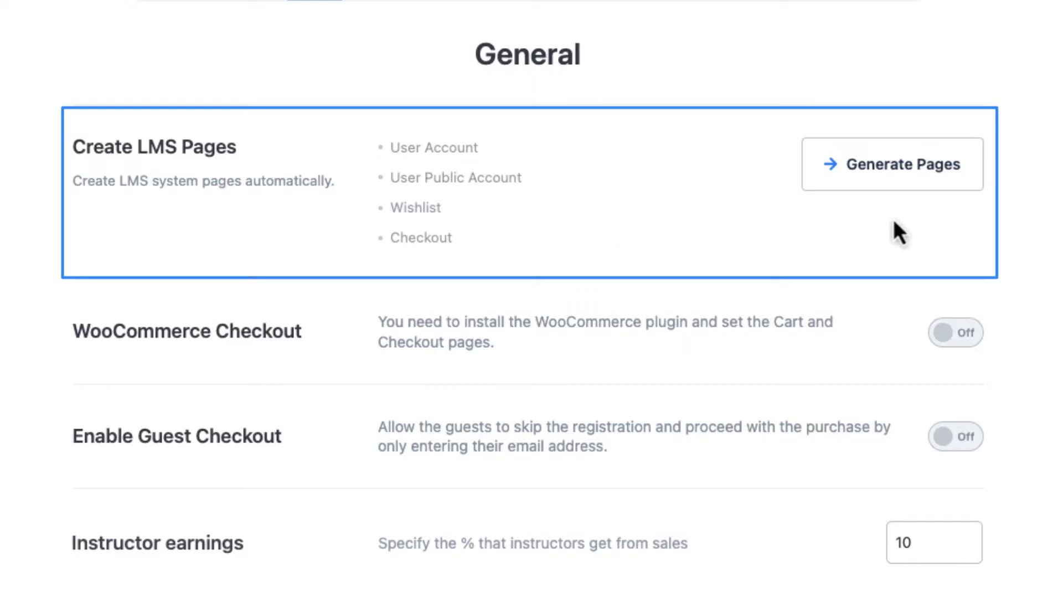
{"action": "left_click", "coordinate": [902, 176]}
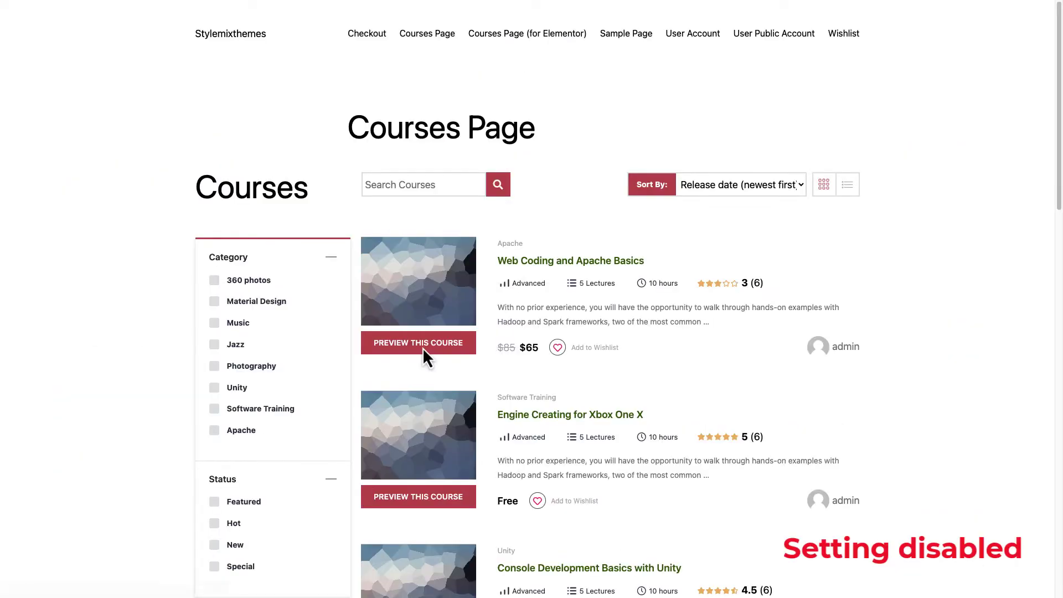
Try to get the Web Coding and Apache Basics course as a guest, and fill the login form with the saved username and password
{"action": "left_click", "coordinate": [423, 347]}
{"action": "left_click", "coordinate": [741, 202]}
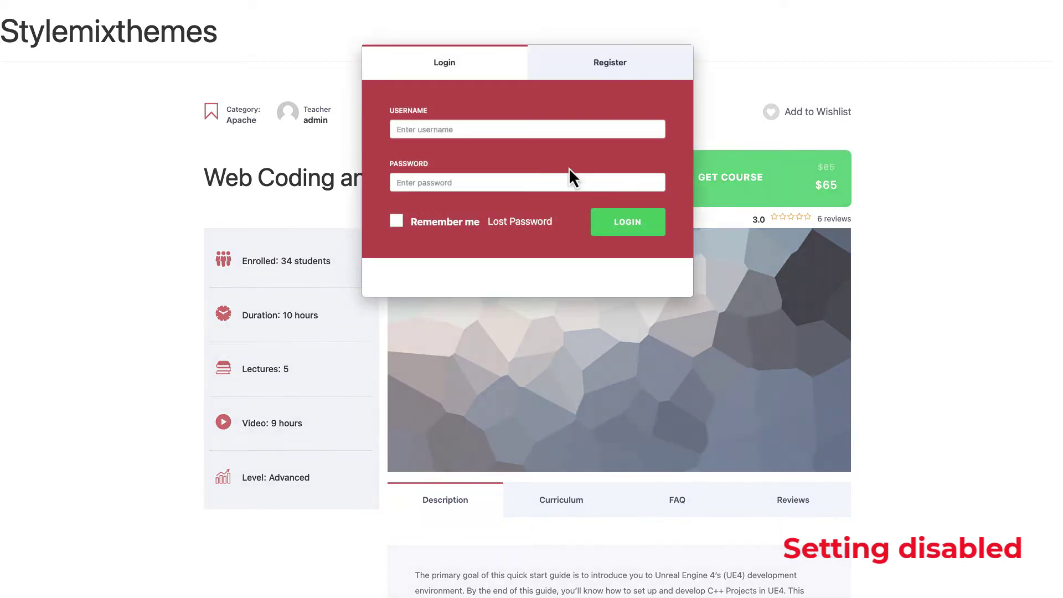
{"action": "left_click", "coordinate": [595, 78]}
{"action": "left_click", "coordinate": [449, 77]}
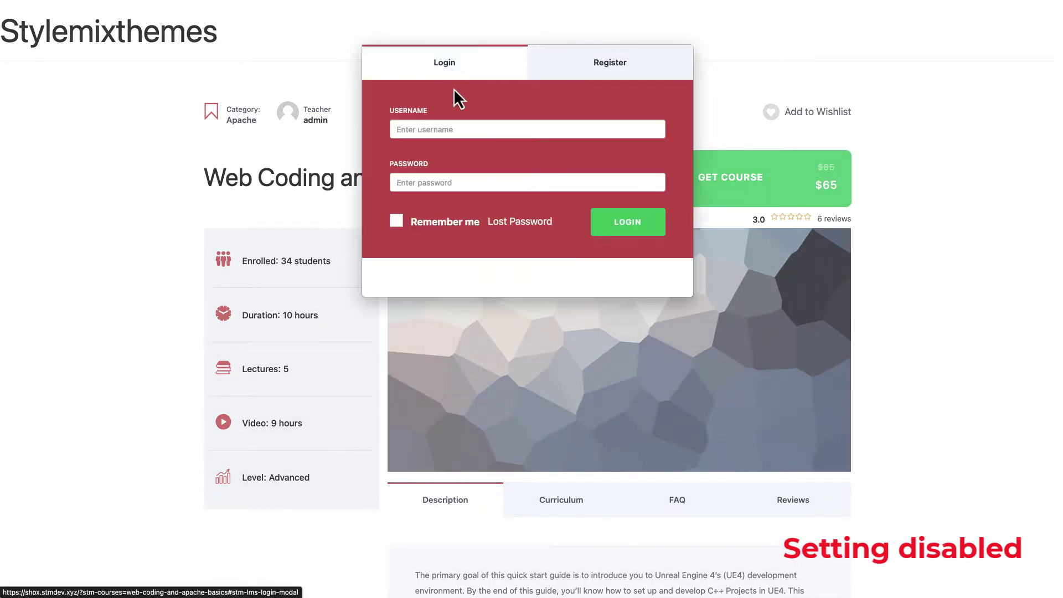
{"action": "left_click", "coordinate": [461, 129]}
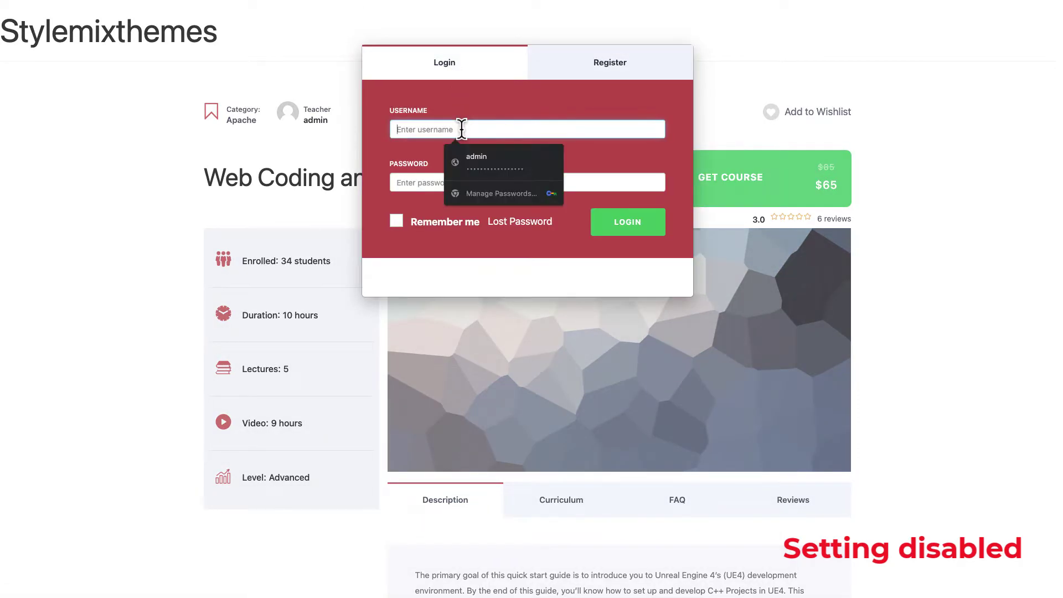
{"action": "left_click", "coordinate": [476, 156]}
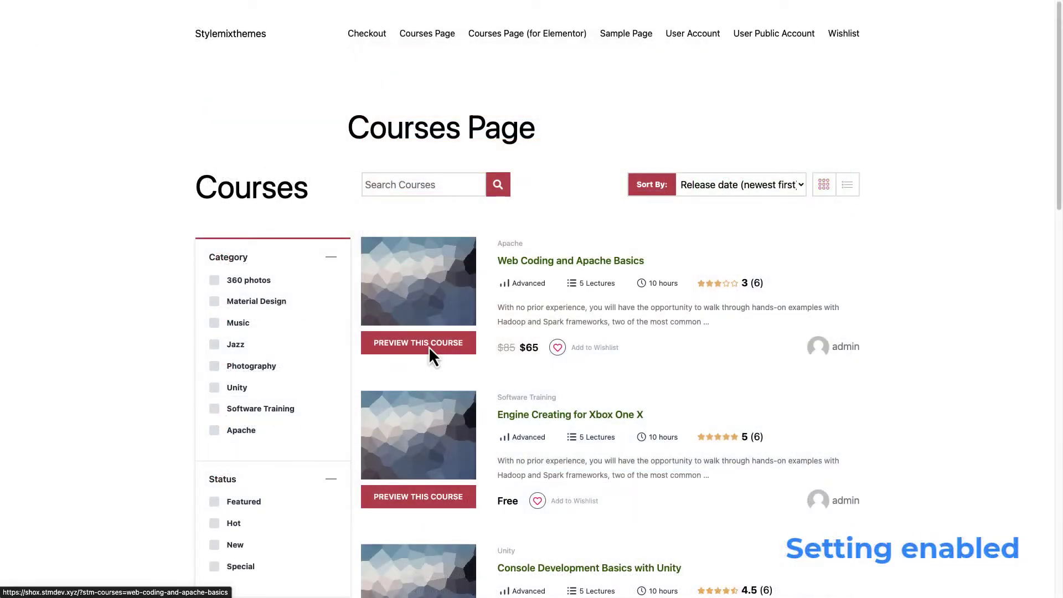
Add Web Coding and Apache Basics to the cart as a guest and fill the checkout sign-up form with the saved login and password
{"action": "left_click", "coordinate": [429, 347]}
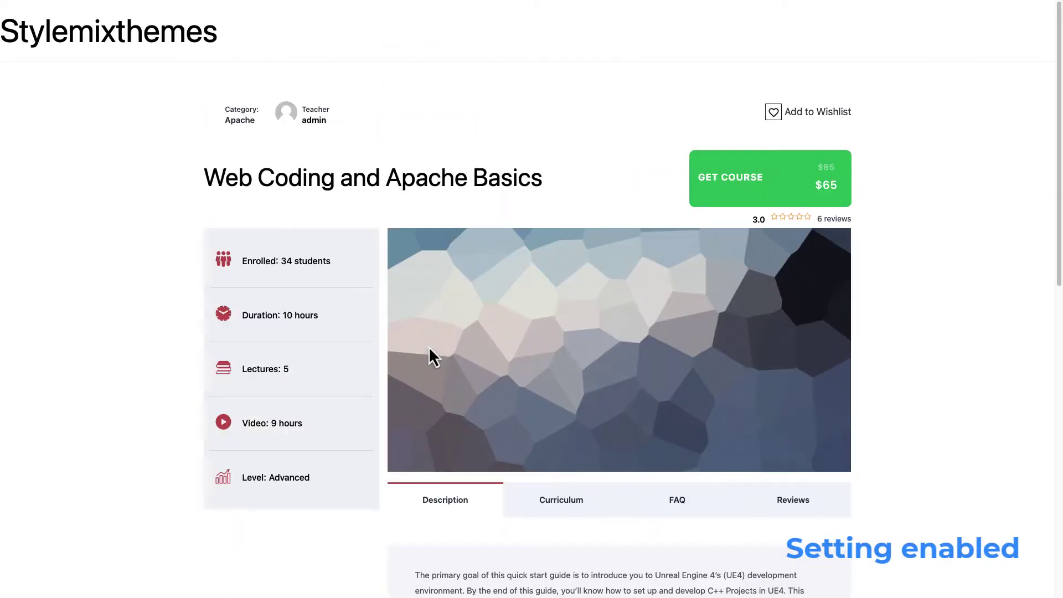
{"action": "left_click", "coordinate": [767, 203]}
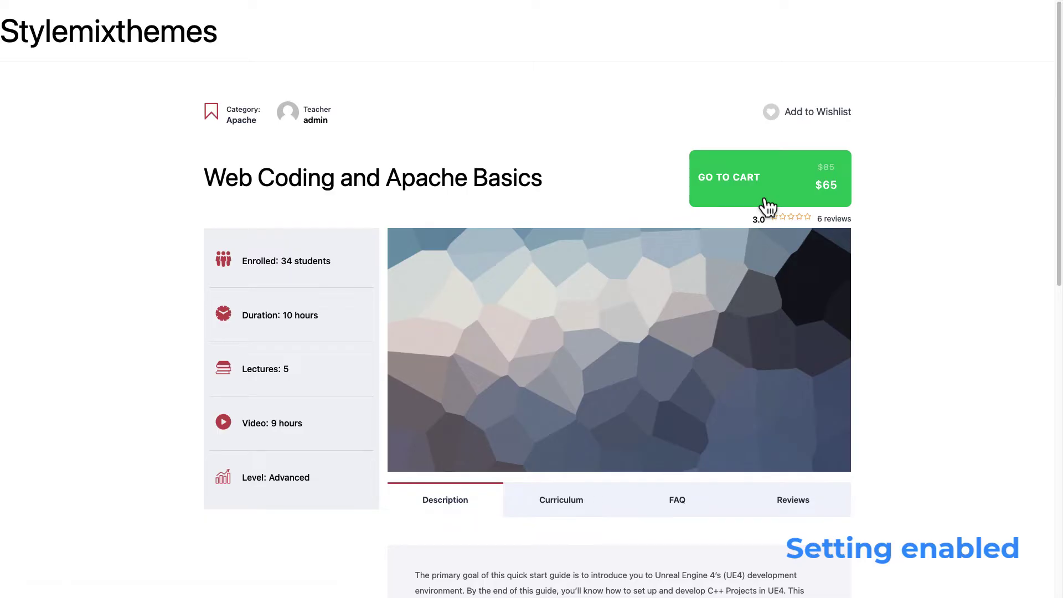
{"action": "left_click", "coordinate": [768, 206]}
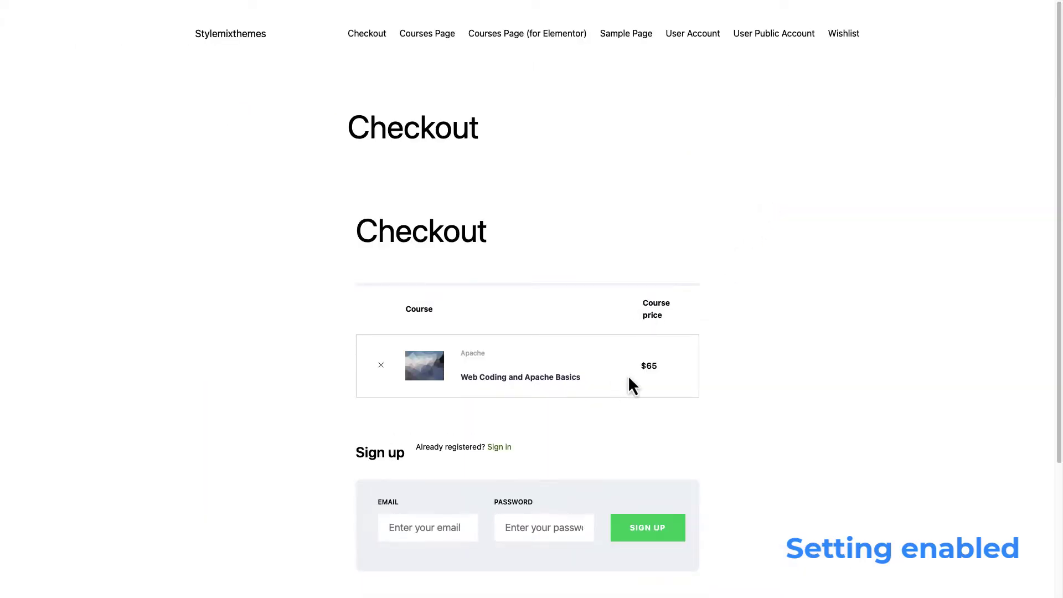
{"action": "scroll", "coordinate": [534, 421], "scroll_direction": "down", "scroll_amount": 2}
{"action": "left_click", "coordinate": [428, 449]}
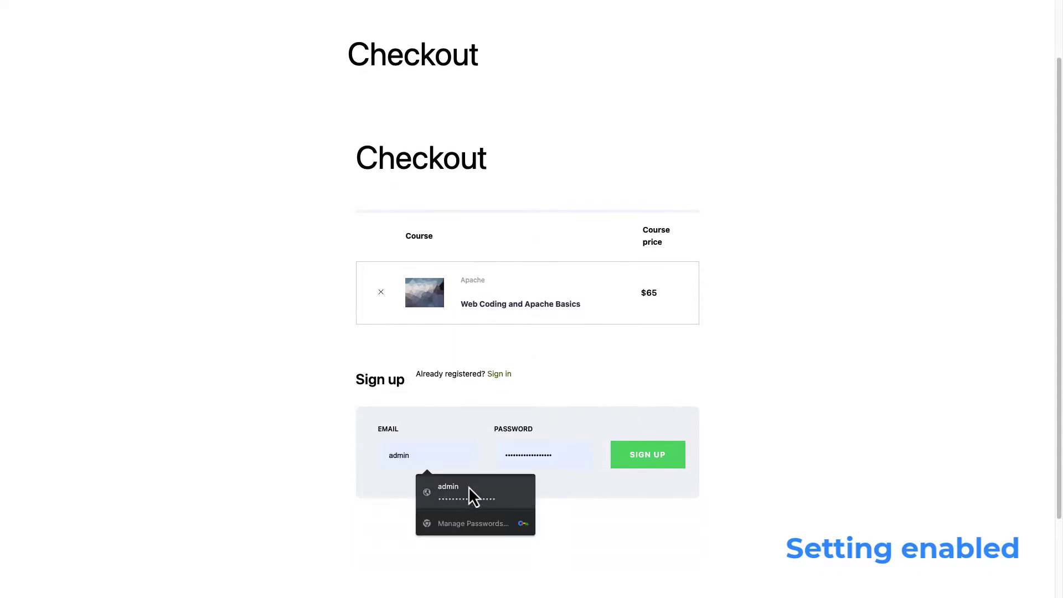
{"action": "left_click", "coordinate": [472, 496]}
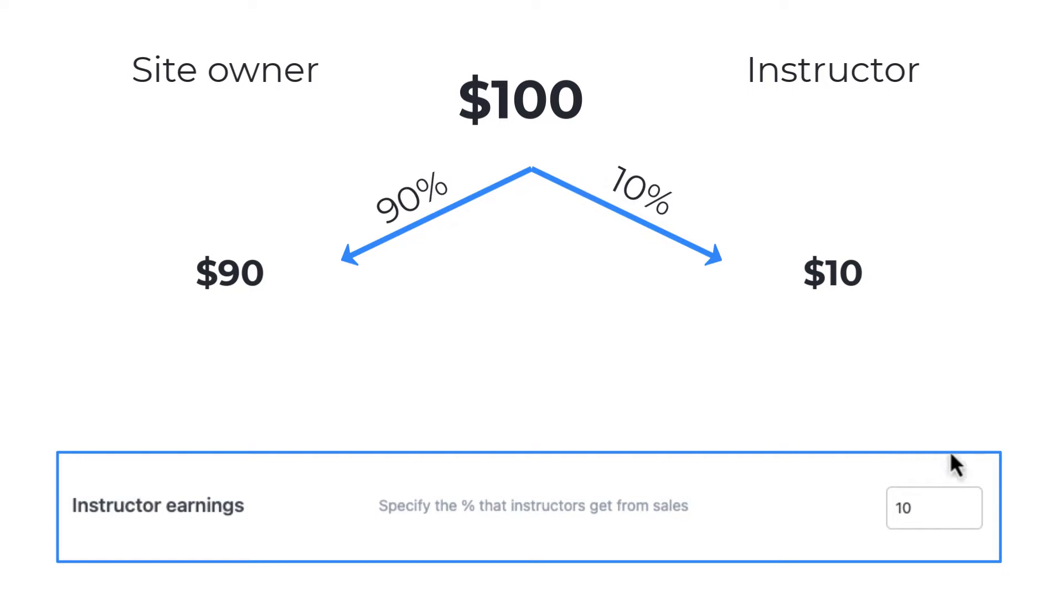
Set the instructor earnings to 30 percent and continue to the Courses settings
{"action": "double_click", "coordinate": [910, 508]}
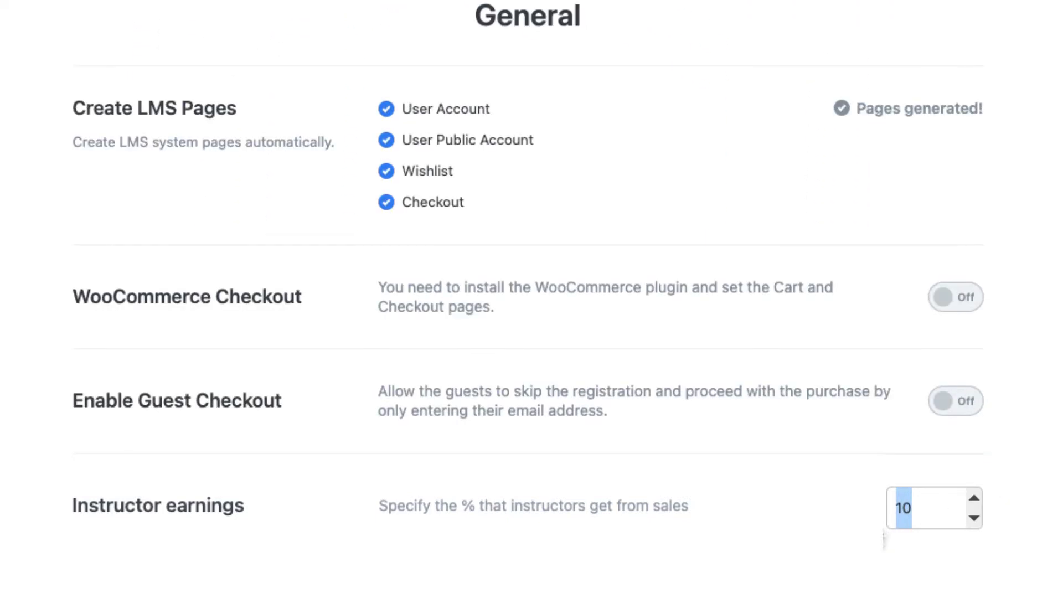
{"action": "type", "text": "30"}
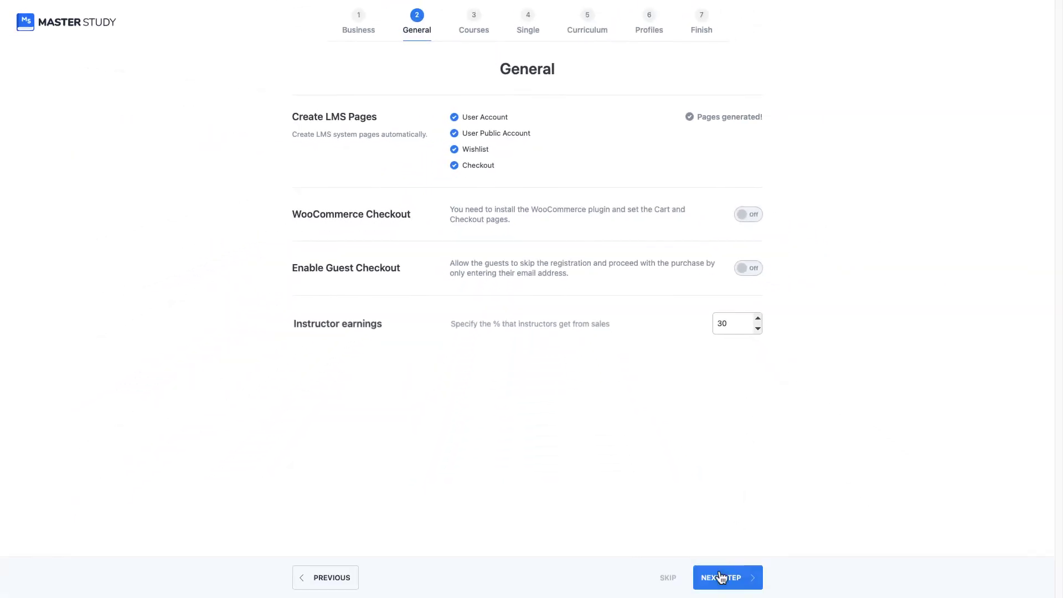
{"action": "left_click", "coordinate": [718, 577]}
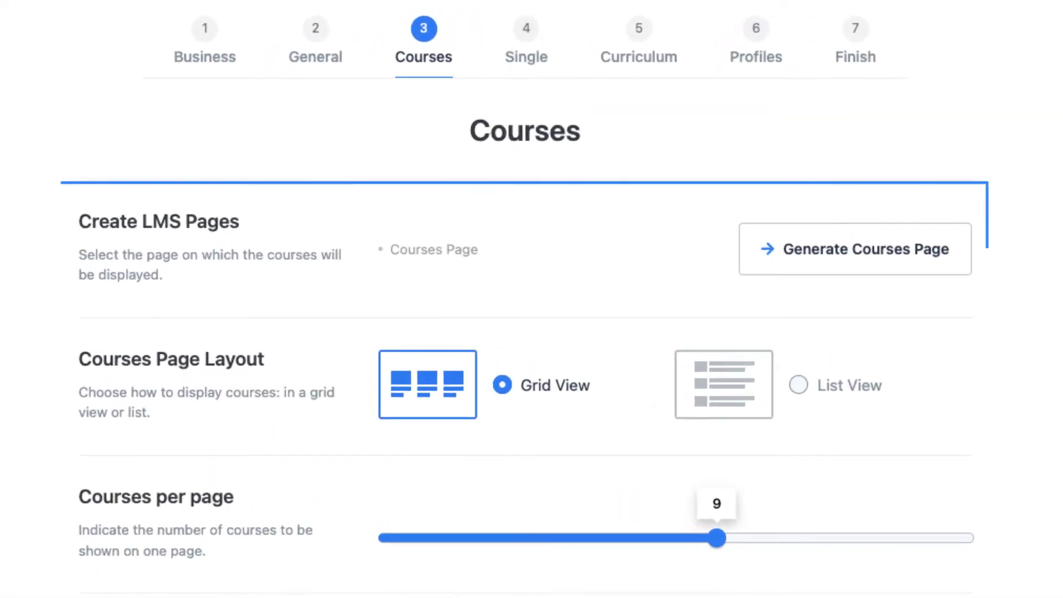
Generate the courses page and set the number of courses per page to 10
{"action": "left_click", "coordinate": [920, 265]}
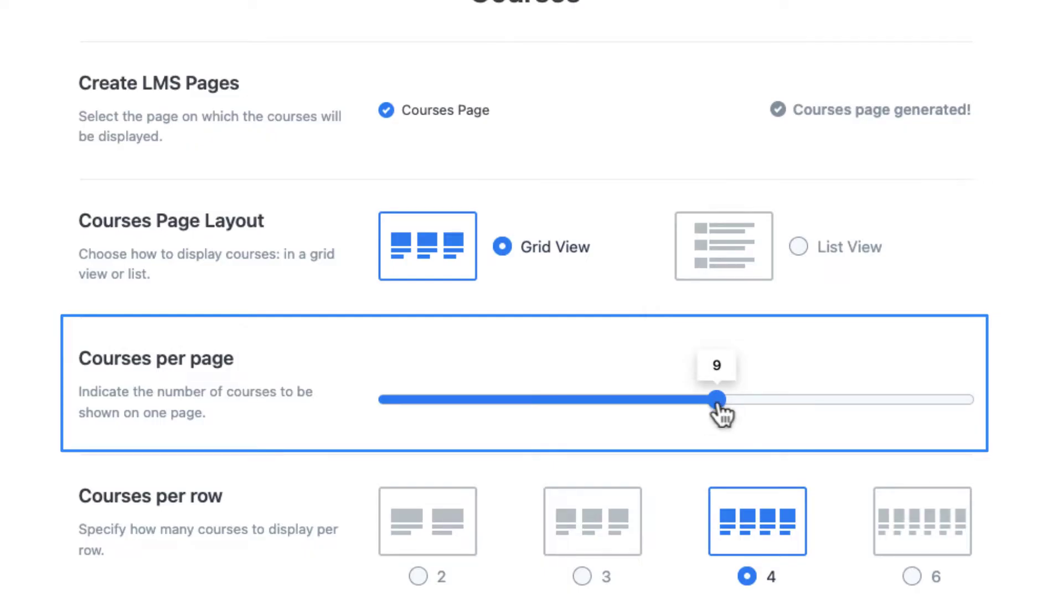
{"action": "left_click_drag", "start_coordinate": [721, 408], "coordinate": [750, 411]}
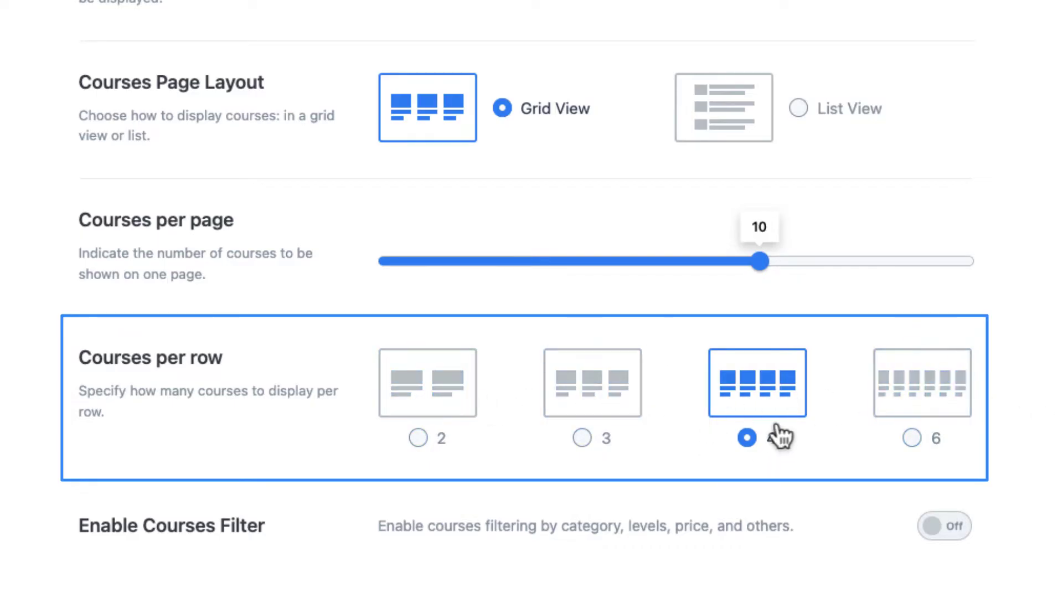
{"action": "scroll", "coordinate": [832, 439], "scroll_direction": "down", "scroll_amount": 3}
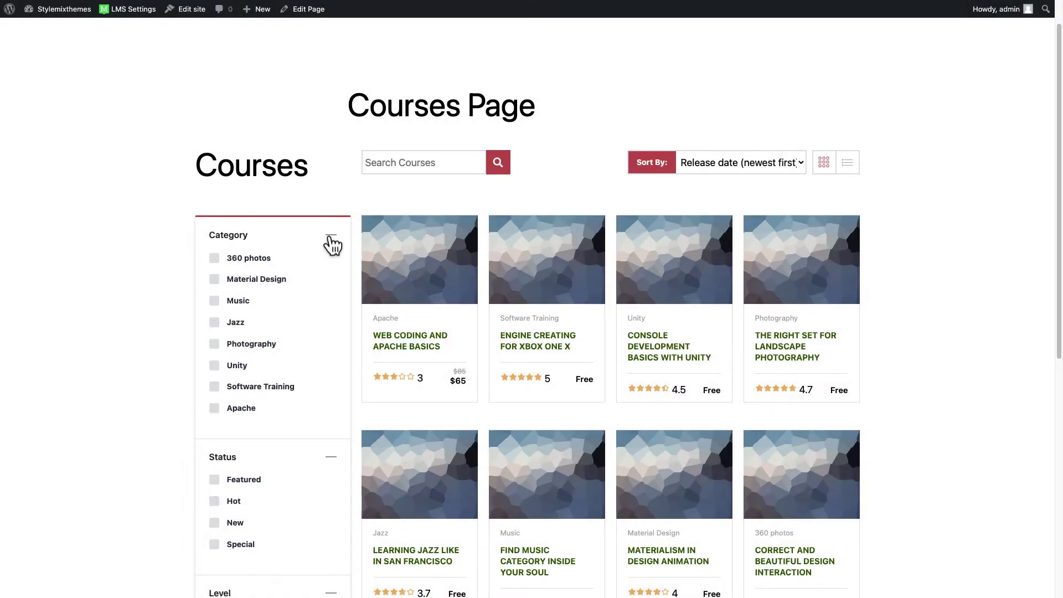
Collapse the Category, Status and Level filter groups on the Courses Page
{"action": "left_click", "coordinate": [328, 240]}
{"action": "scroll", "coordinate": [341, 285], "scroll_direction": "down", "scroll_amount": 1}
{"action": "left_click", "coordinate": [331, 252]}
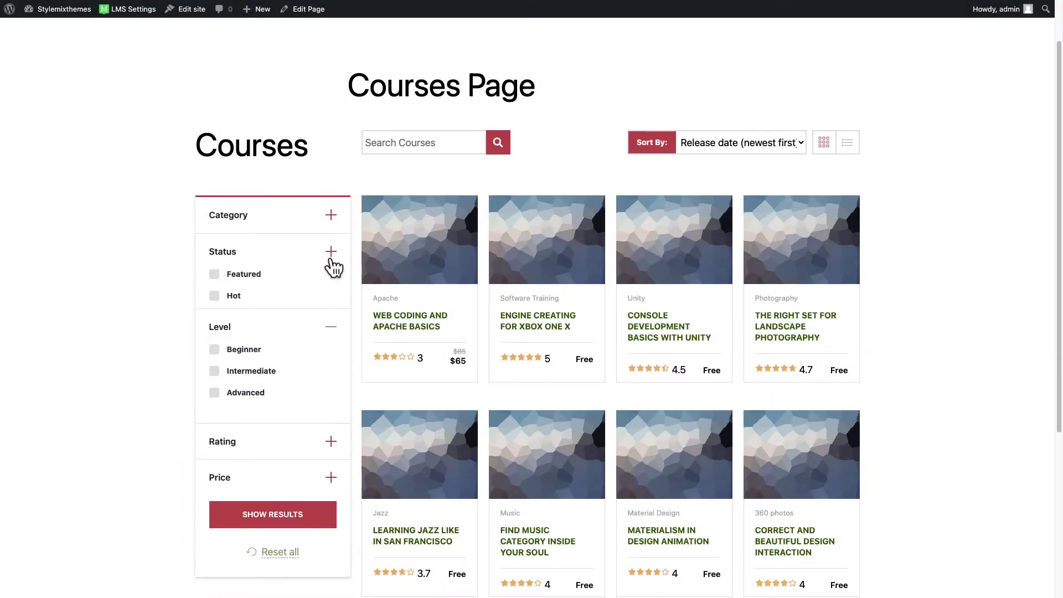
{"action": "left_click", "coordinate": [331, 288]}
Filter the course list to Free Courses with a rating of 4.5 & up and show the results
{"action": "left_click", "coordinate": [327, 363]}
{"action": "left_click", "coordinate": [214, 383]}
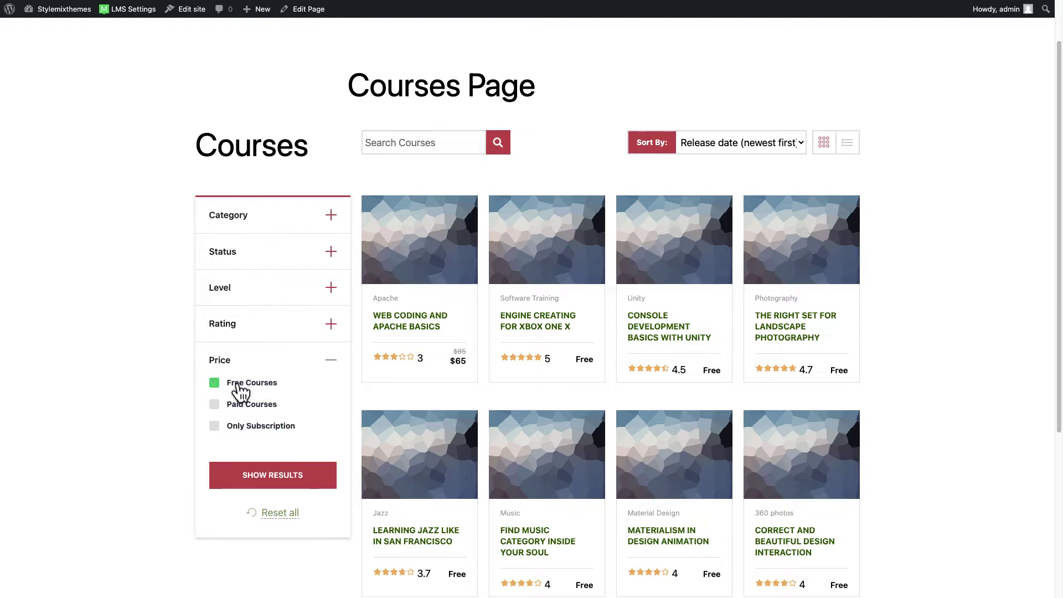
{"action": "left_click", "coordinate": [330, 323]}
{"action": "left_click", "coordinate": [214, 348]}
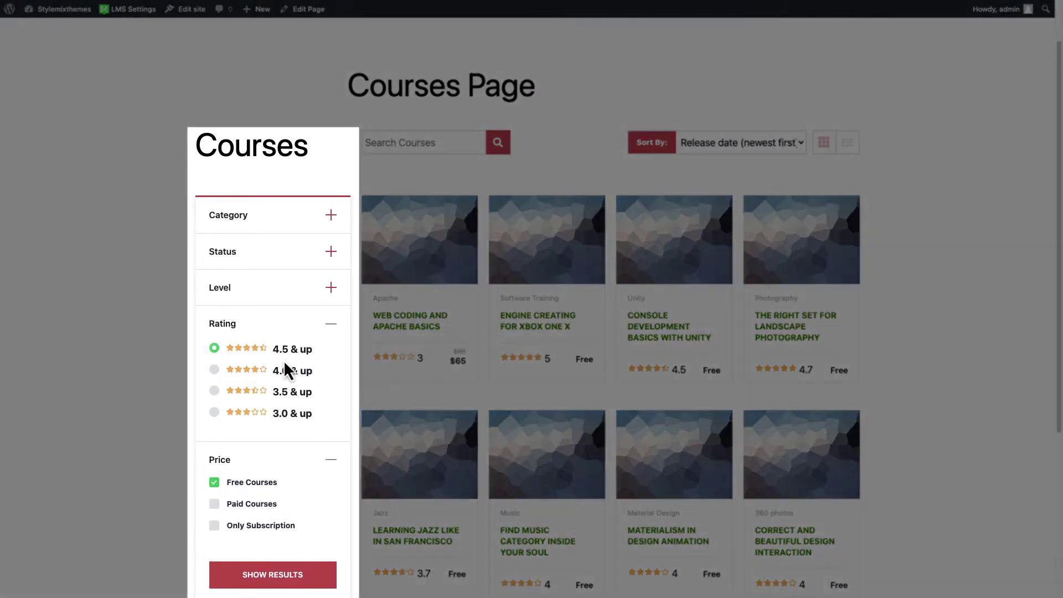
{"action": "left_click", "coordinate": [284, 573]}
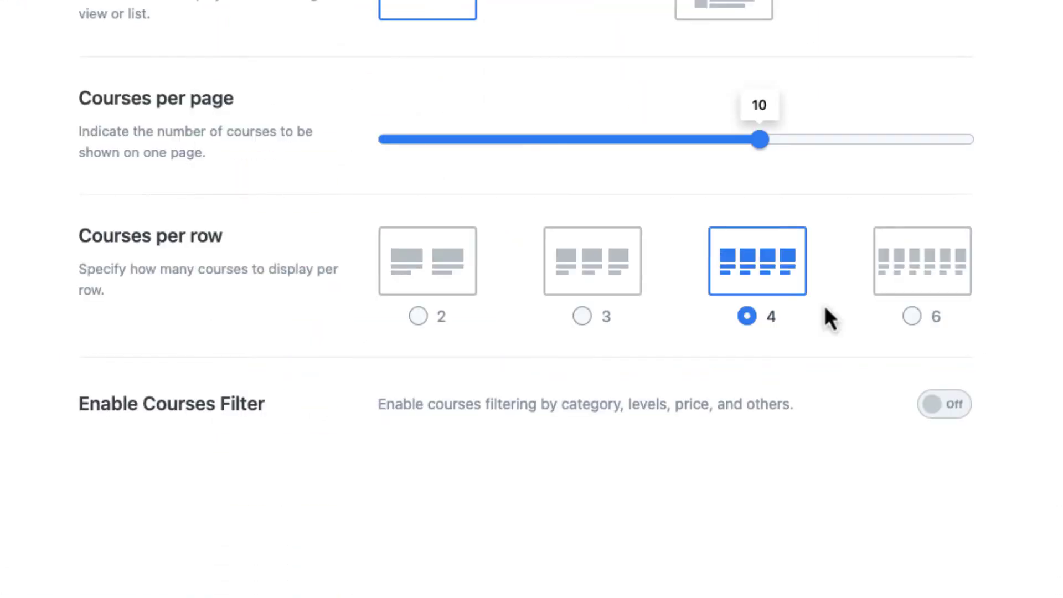
Continue the setup wizard to the Single Course settings
{"action": "left_click", "coordinate": [722, 577]}
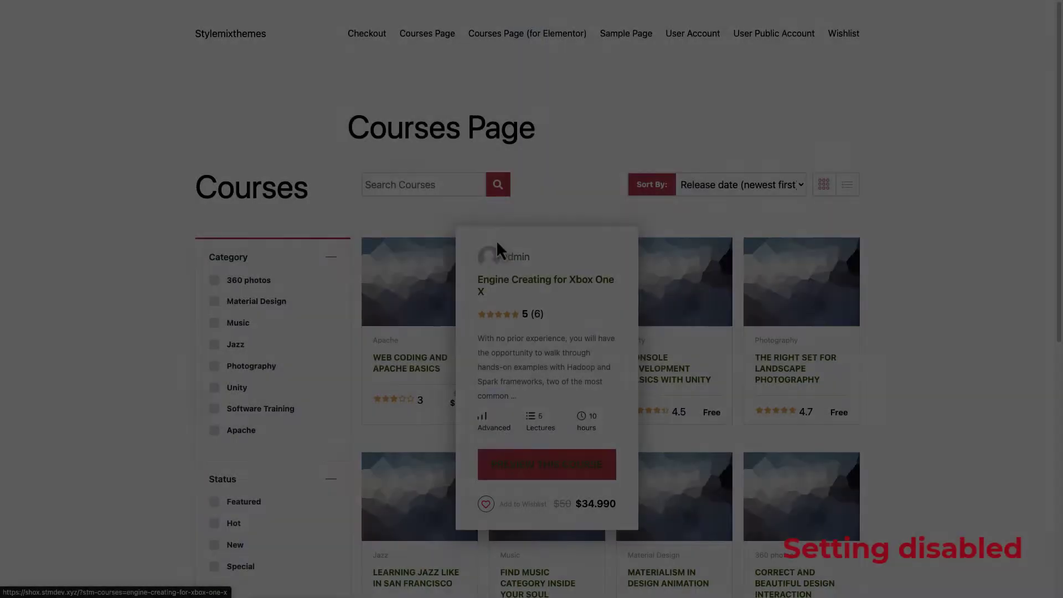
Add Web Coding and Apache Basics to the cart from its course page, and return to the Courses Page
{"action": "mouse_move", "coordinate": [415, 427]}
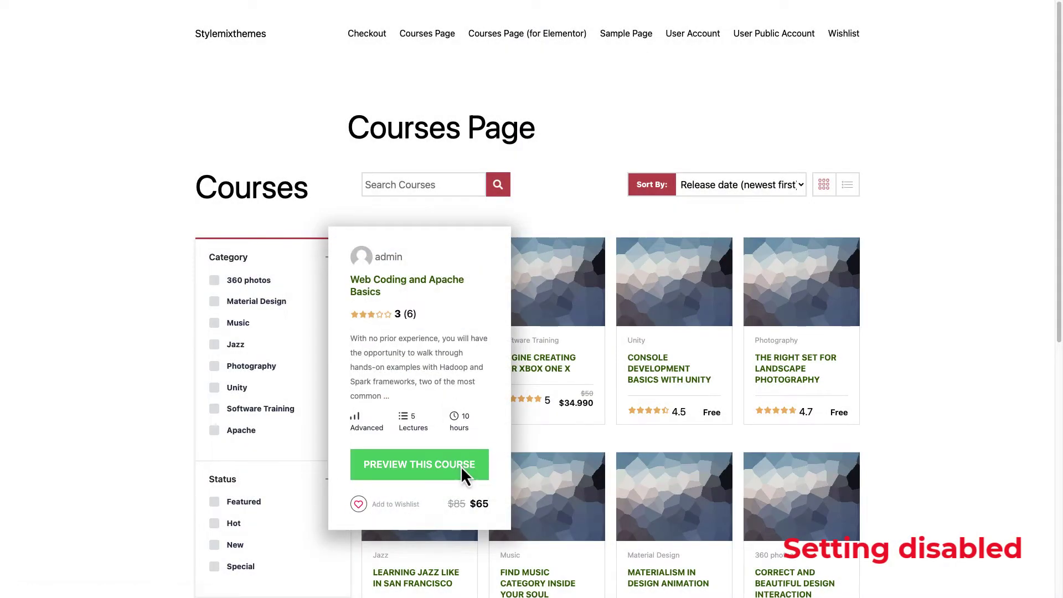
{"action": "left_click", "coordinate": [463, 469]}
{"action": "left_click", "coordinate": [759, 207]}
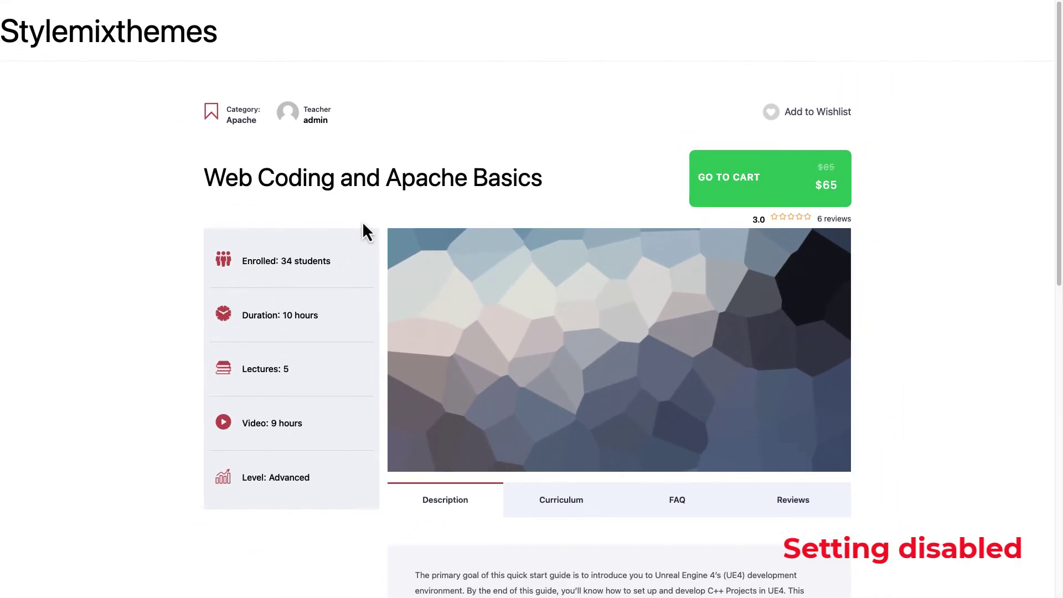
{"action": "key", "text": "super+bracketleft"}
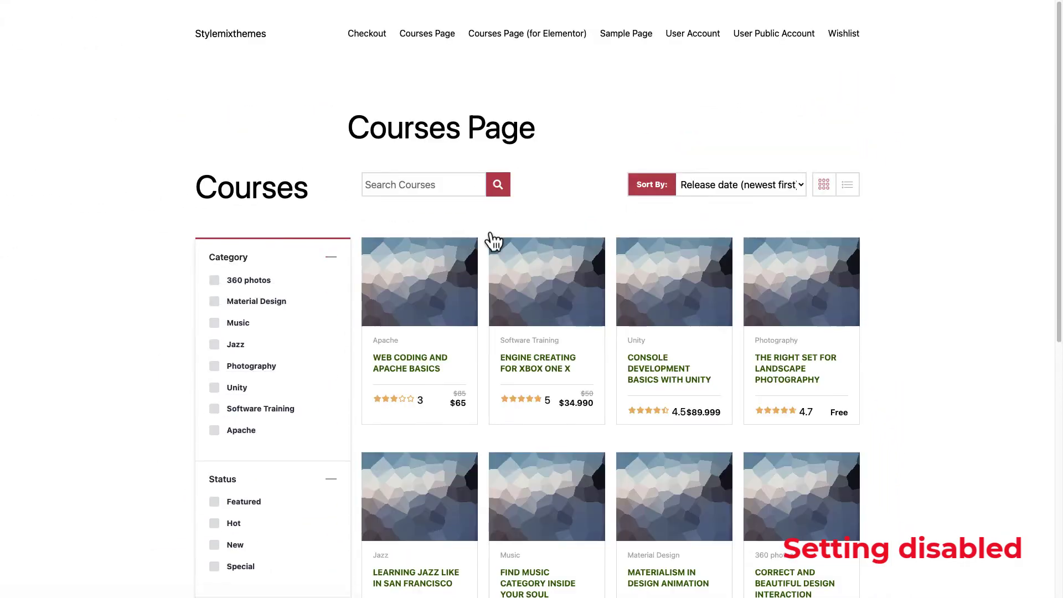
Add Engine Creating for Xbox One X to the cart, and open the checkout to review the payment methods
{"action": "mouse_move", "coordinate": [540, 261]}
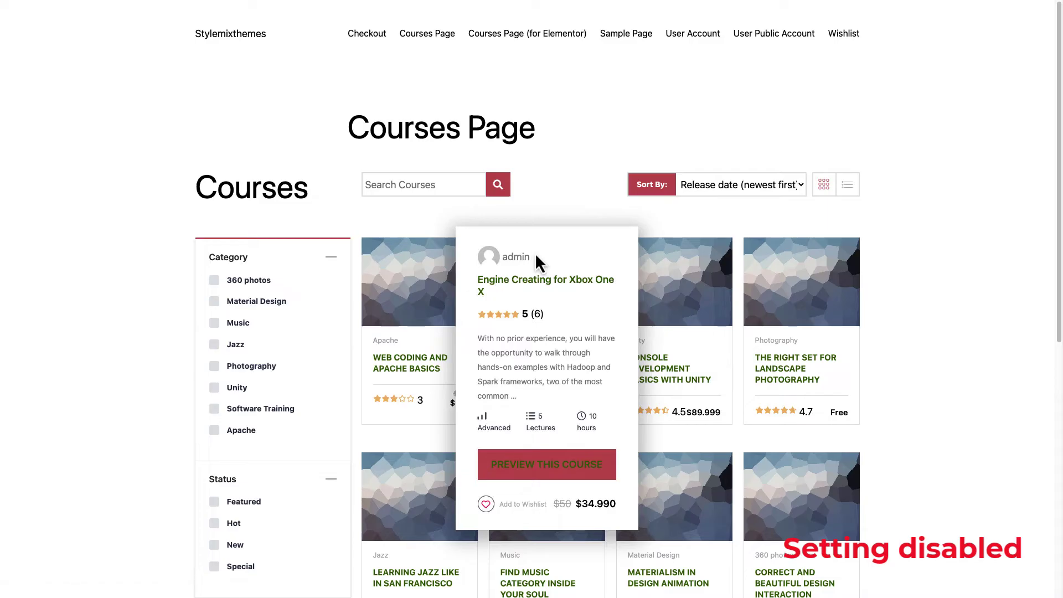
{"action": "left_click", "coordinate": [562, 474]}
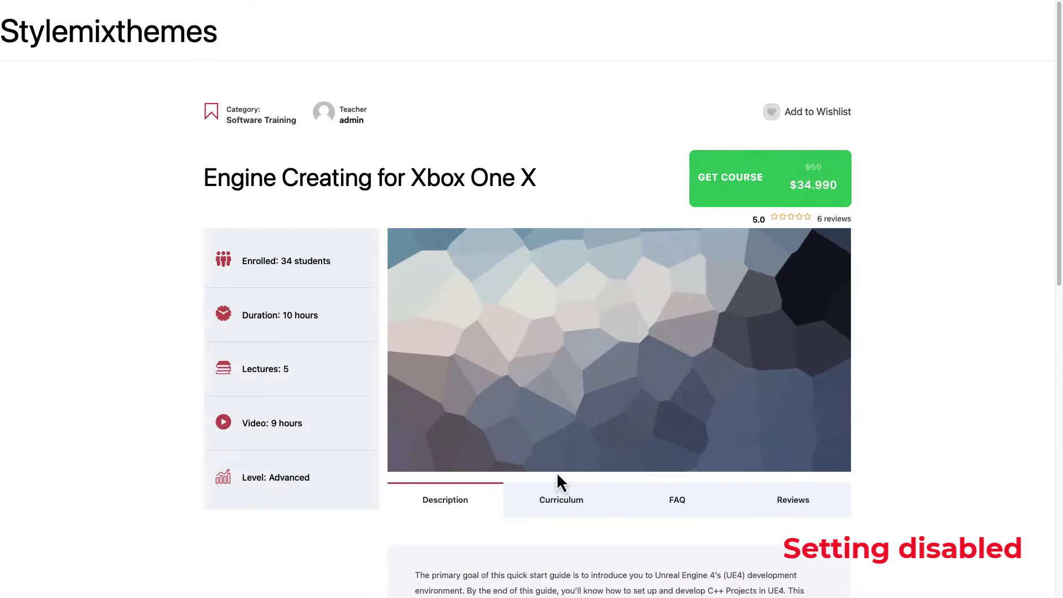
{"action": "left_click", "coordinate": [779, 179]}
{"action": "left_click", "coordinate": [741, 190]}
{"action": "scroll", "coordinate": [713, 246], "scroll_direction": "down", "scroll_amount": 3}
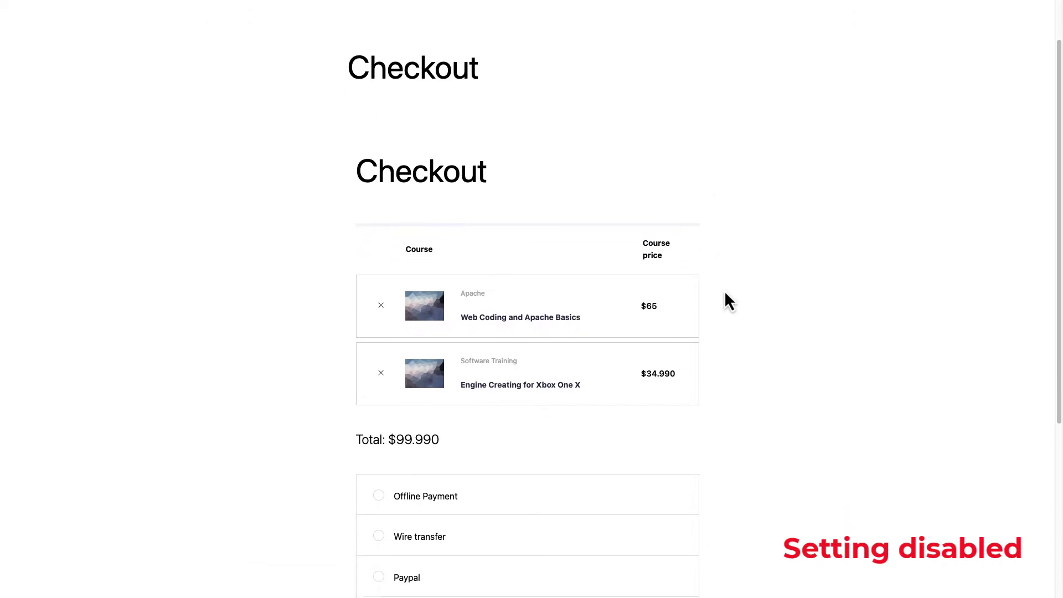
{"action": "left_click", "coordinate": [422, 399]}
{"action": "scroll", "coordinate": [517, 276], "scroll_direction": "down", "scroll_amount": 1}
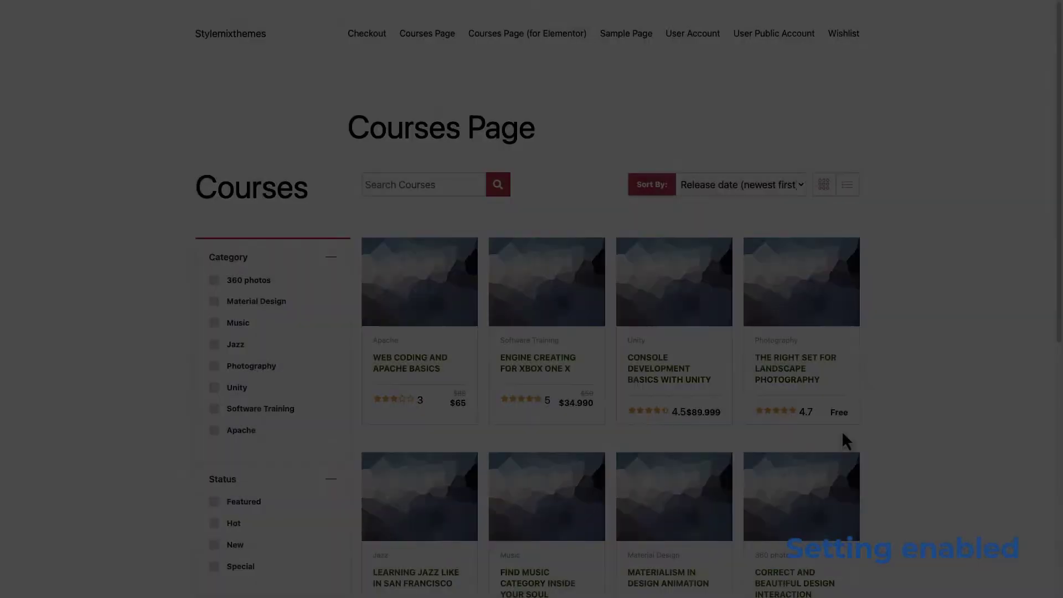
Get the Console Development Basics with Unity course from its course page and look over the checkout
{"action": "mouse_move", "coordinate": [672, 354]}
{"action": "left_click", "coordinate": [669, 467]}
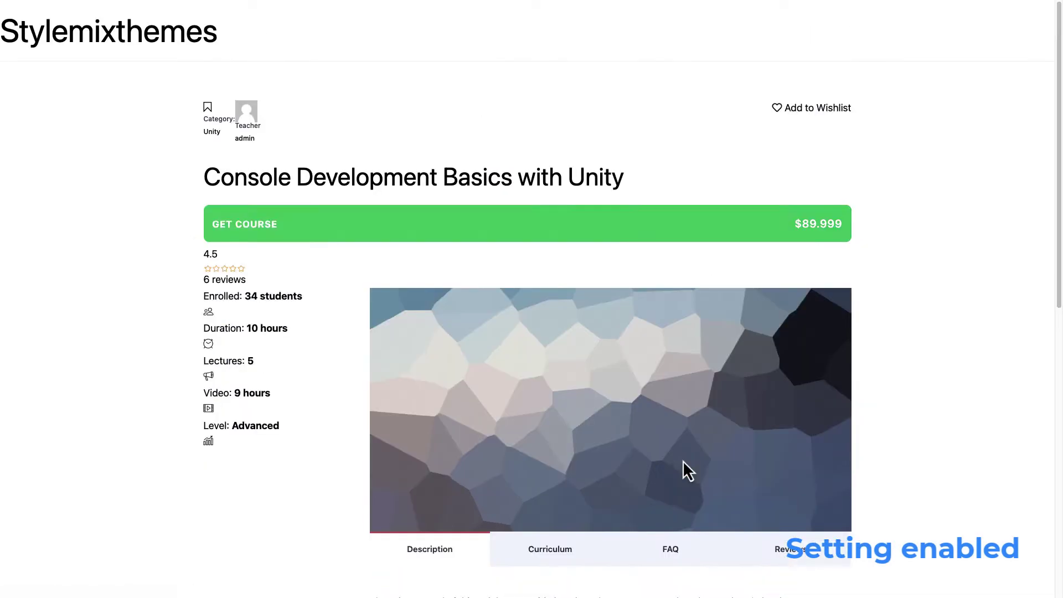
{"action": "left_click", "coordinate": [764, 183]}
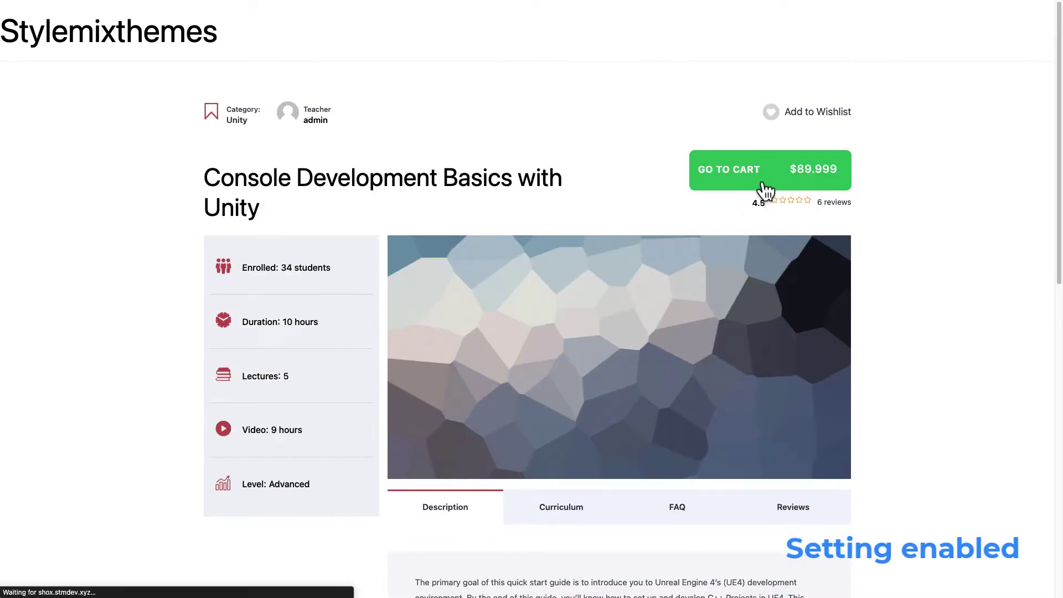
{"action": "scroll", "coordinate": [718, 374], "scroll_direction": "down", "scroll_amount": 5}
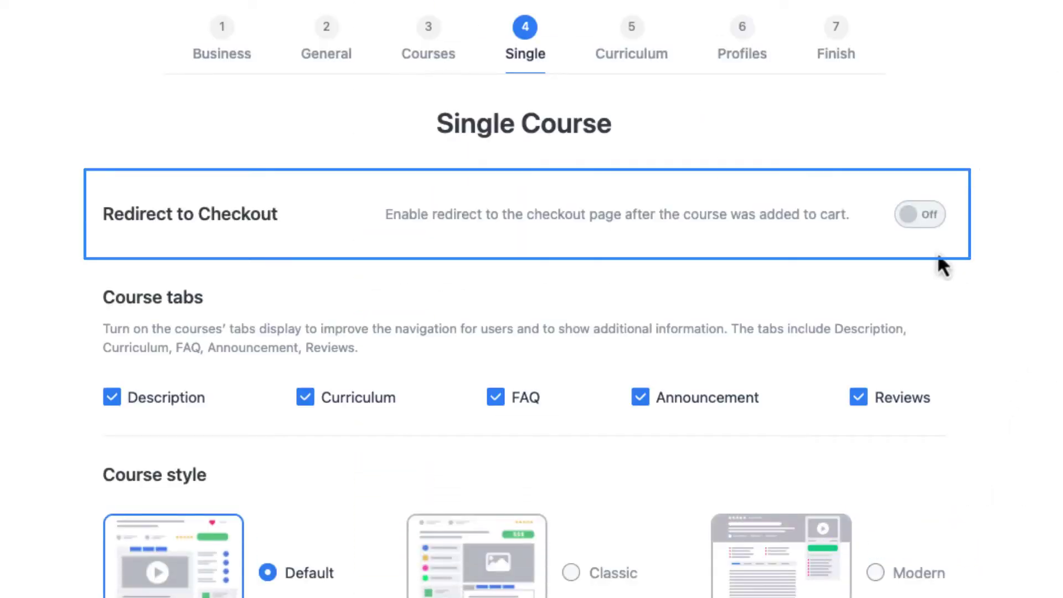
Turn on Redirect to Checkout in the Single Course settings
{"action": "left_click", "coordinate": [923, 228]}
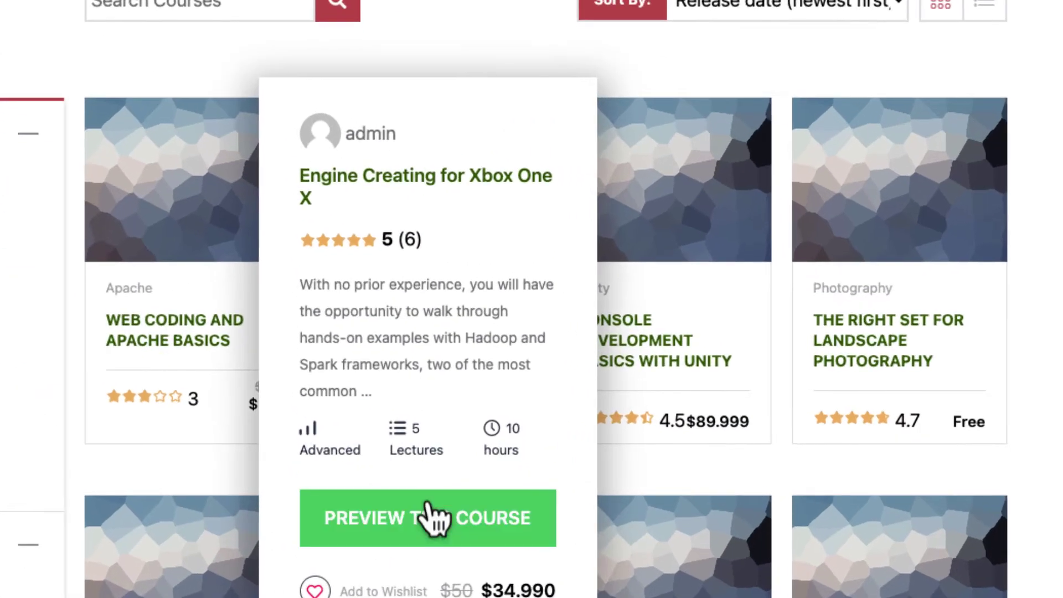
Open the Engine Creating for Xbox One X course page and look through its information tabs
{"action": "left_click", "coordinate": [423, 517]}
{"action": "scroll", "coordinate": [396, 288], "scroll_direction": "down", "scroll_amount": 5}
{"action": "left_click", "coordinate": [561, 263]}
{"action": "left_click", "coordinate": [848, 279]}
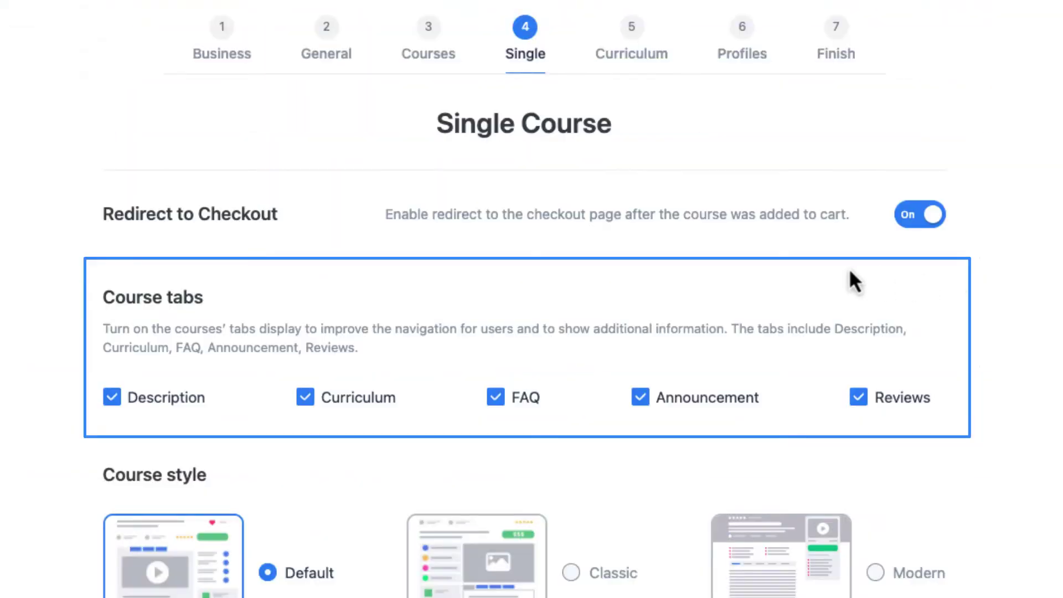
Turn off the FAQ tab for single course pages
{"action": "left_click", "coordinate": [495, 397]}
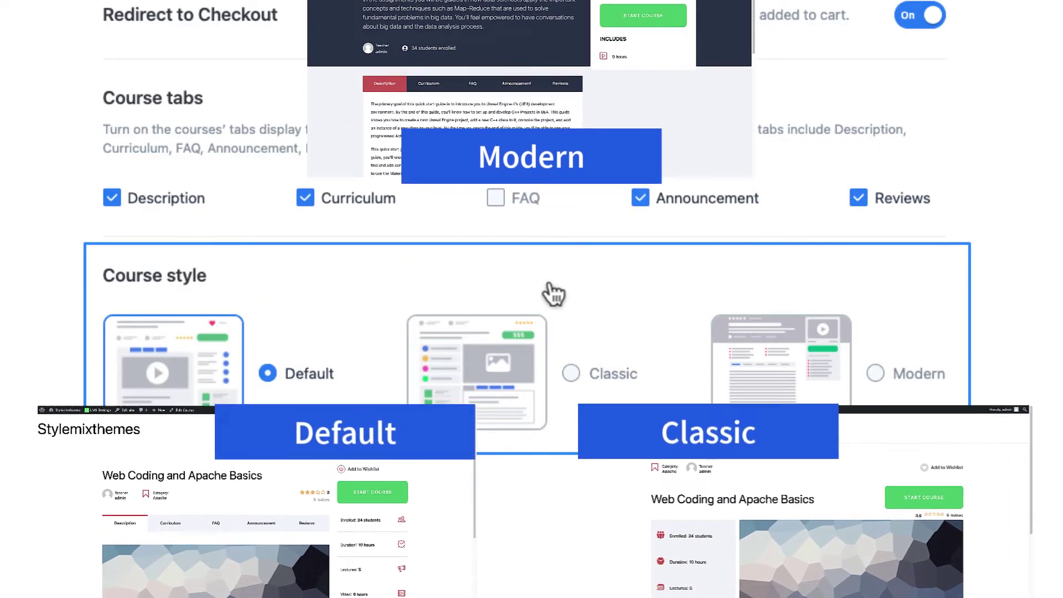
Set the course style to Classic and continue to the Curriculum settings
{"action": "left_click", "coordinate": [464, 365]}
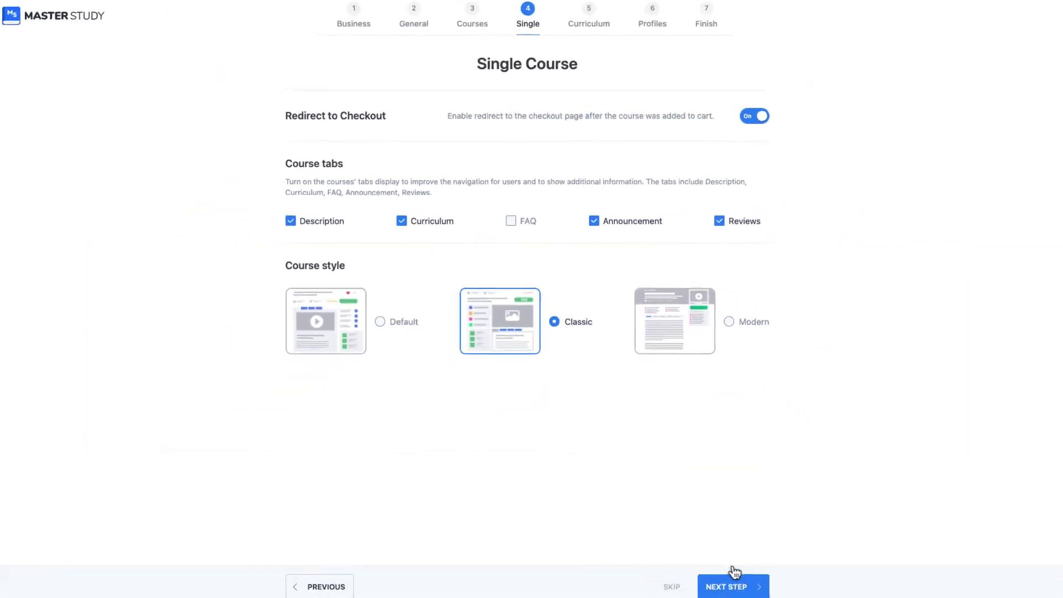
{"action": "left_click", "coordinate": [730, 578]}
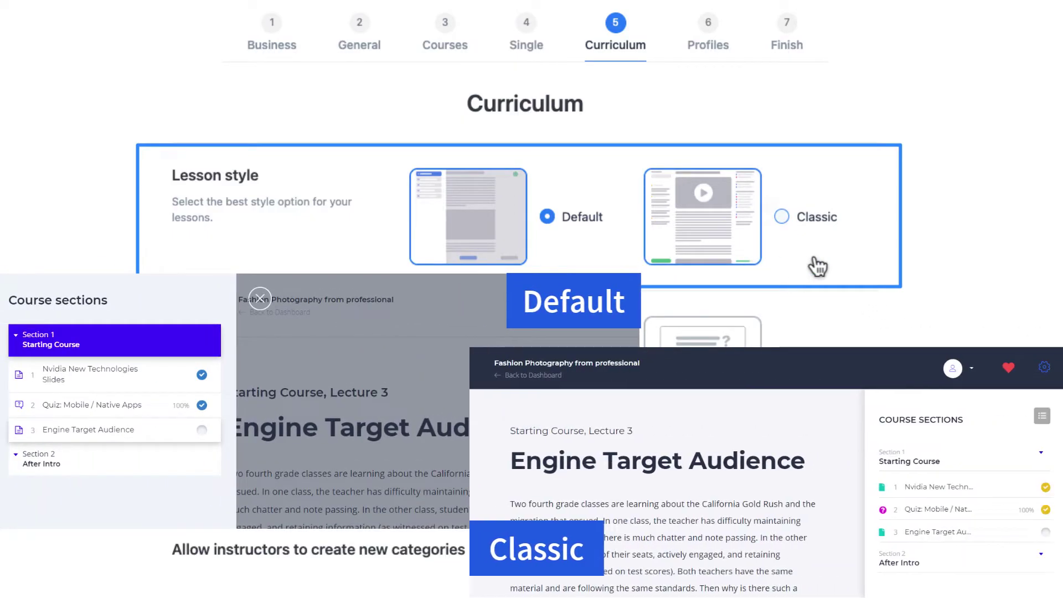
Choose the Classic lesson style, allow instructors to upload video files and create new categories, and continue to the Profiles settings
{"action": "left_click", "coordinate": [711, 249]}
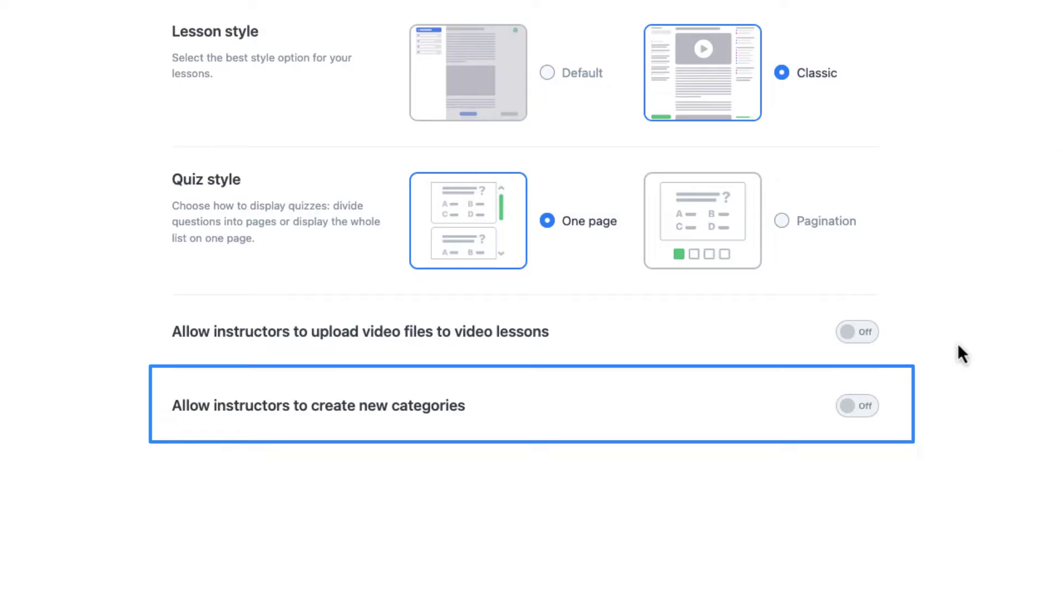
{"action": "left_click", "coordinate": [859, 409]}
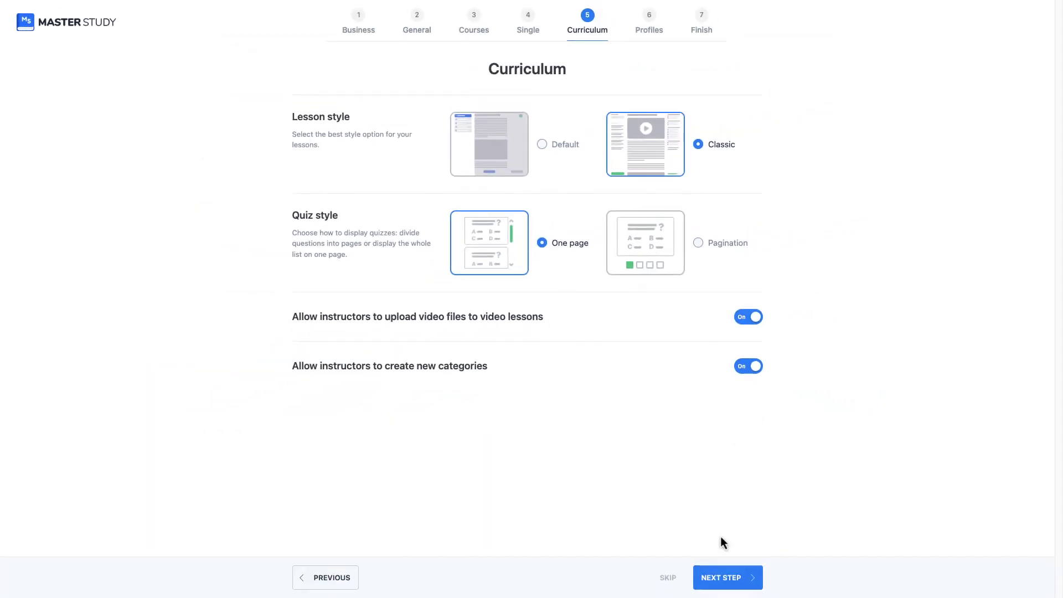
{"action": "left_click", "coordinate": [727, 575]}
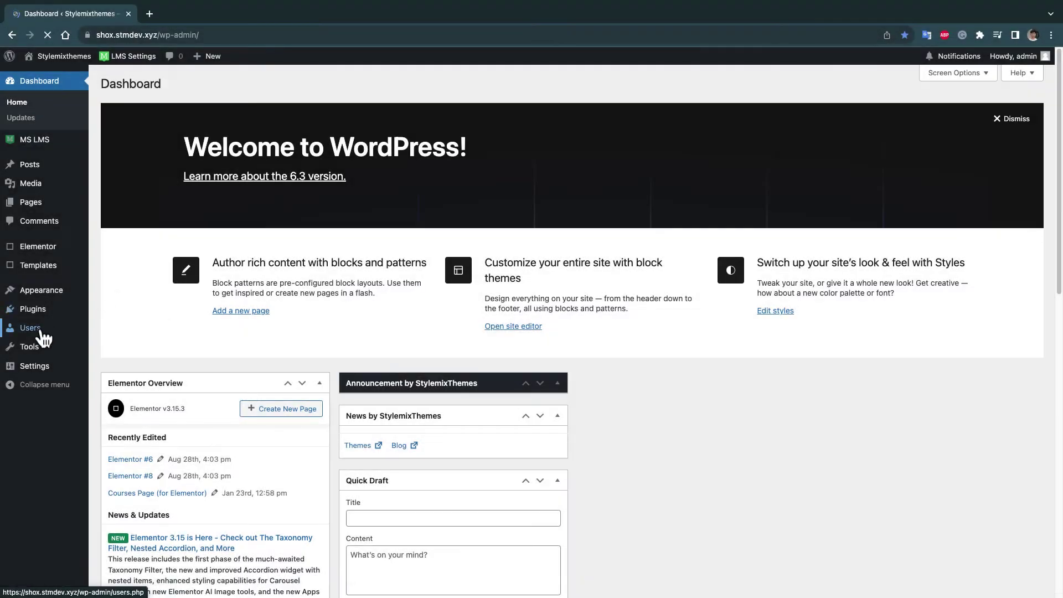
Open the MS LMS instructor requests and write the message "You have been approved" for the pending request
{"action": "left_click", "coordinate": [34, 143]}
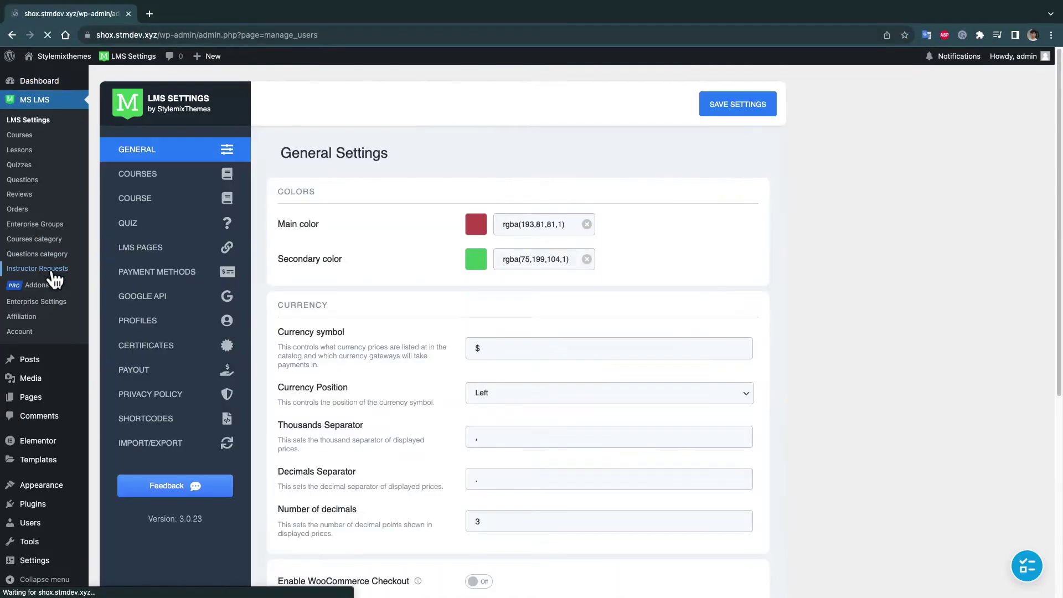
{"action": "left_click", "coordinate": [50, 270]}
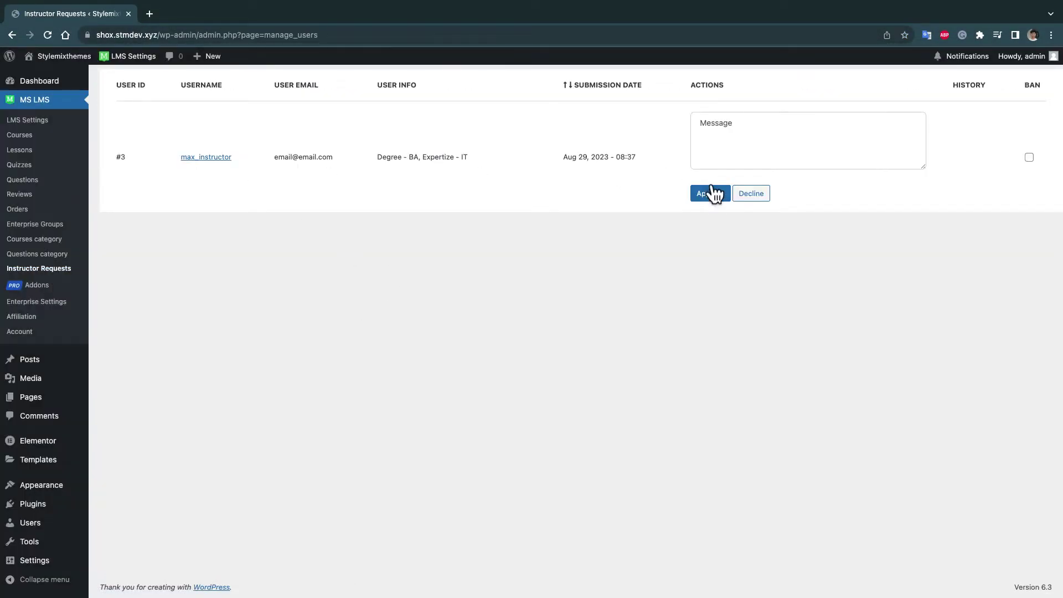
{"action": "left_click", "coordinate": [740, 130]}
{"action": "type", "text": "You have been approved"}
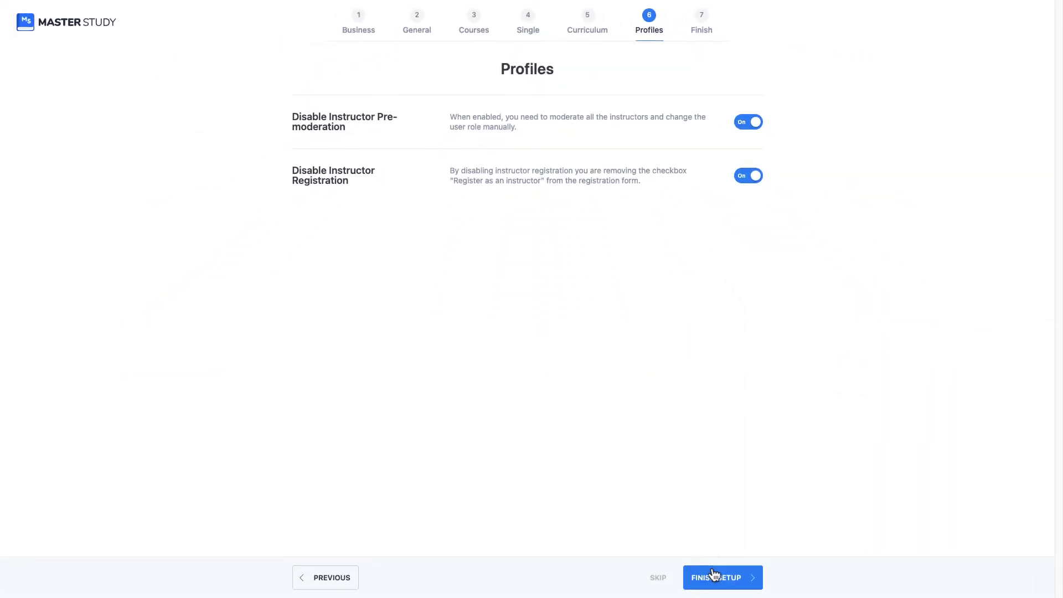
Finish the setup wizard, look over its final page and open the demo courses import settings
{"action": "left_click", "coordinate": [712, 576]}
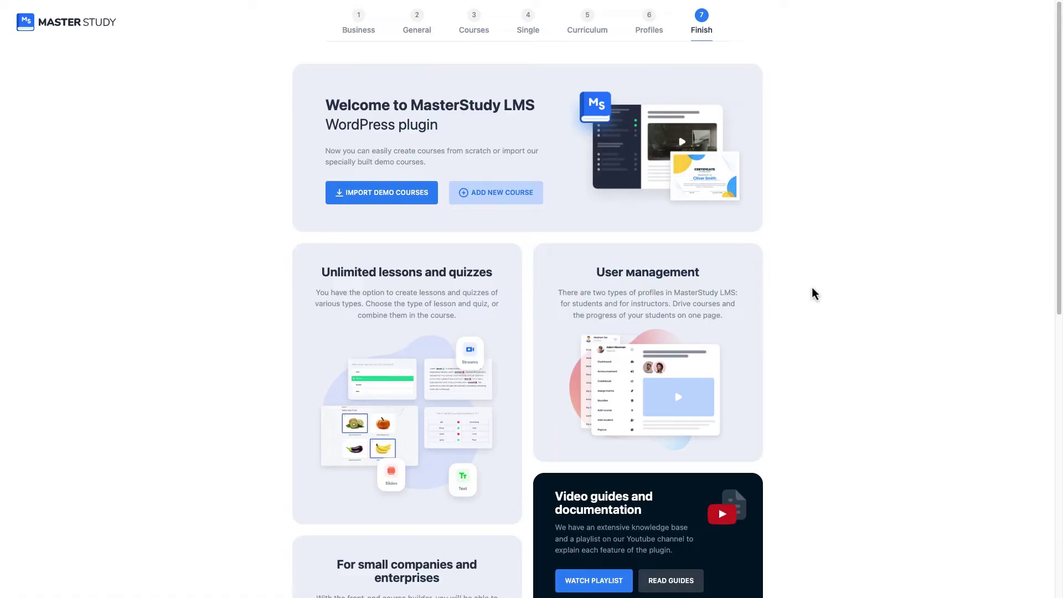
{"action": "scroll", "coordinate": [739, 268], "scroll_direction": "down", "scroll_amount": 5}
{"action": "scroll", "coordinate": [736, 269], "scroll_direction": "down", "scroll_amount": 4}
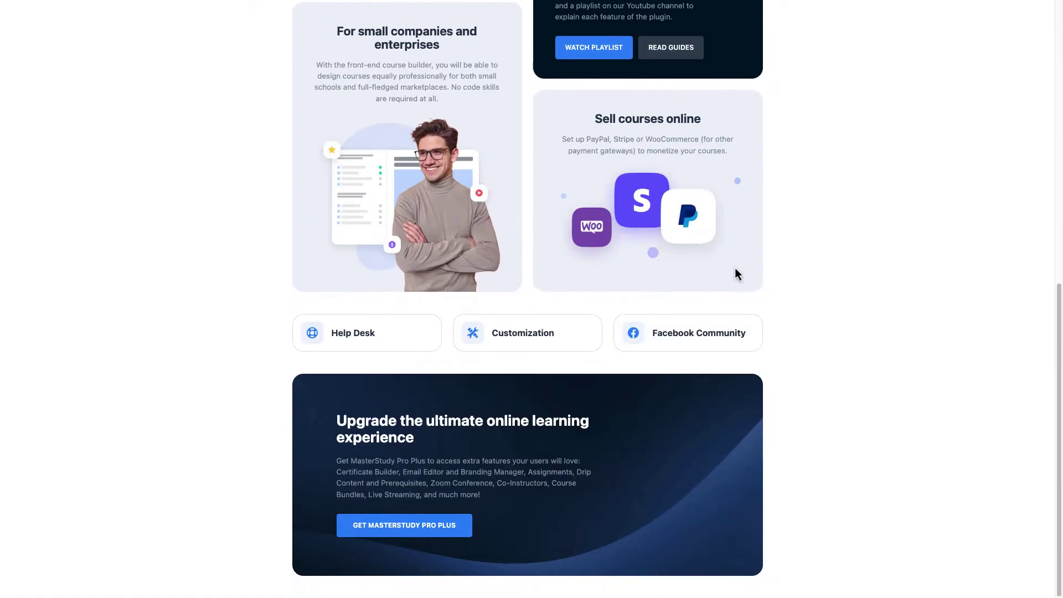
{"action": "scroll", "coordinate": [735, 268], "scroll_direction": "up", "scroll_amount": 10}
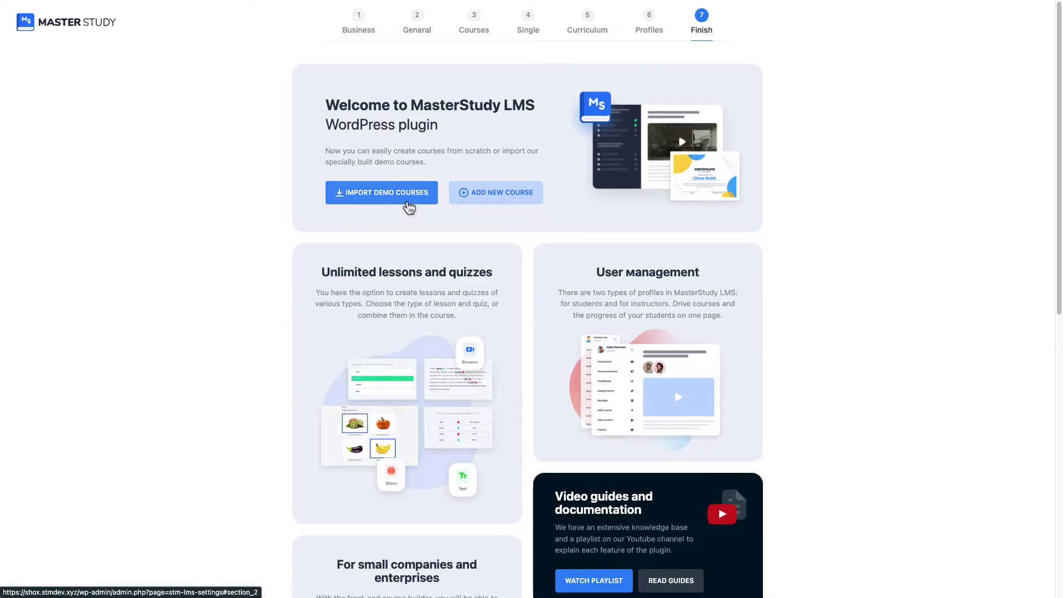
{"action": "left_click", "coordinate": [408, 207]}
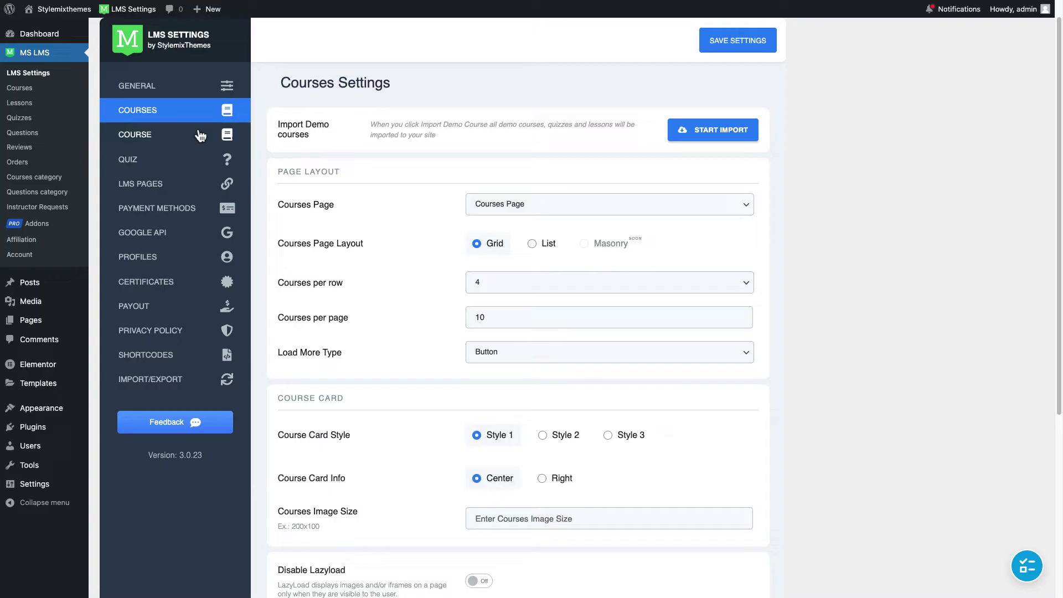
Set the main color in the LMS General Settings to the red rgba(198,54,54,1)
{"action": "left_click", "coordinate": [56, 76]}
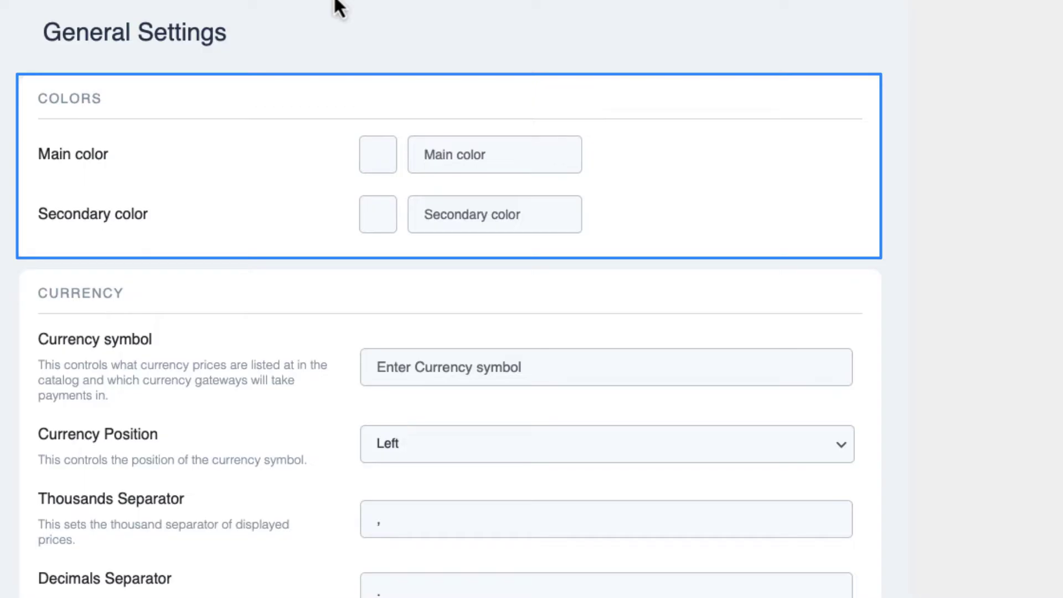
{"action": "left_click", "coordinate": [376, 154]}
{"action": "left_click_drag", "start_coordinate": [390, 182], "coordinate": [451, 237]}
{"action": "left_click", "coordinate": [697, 177]}
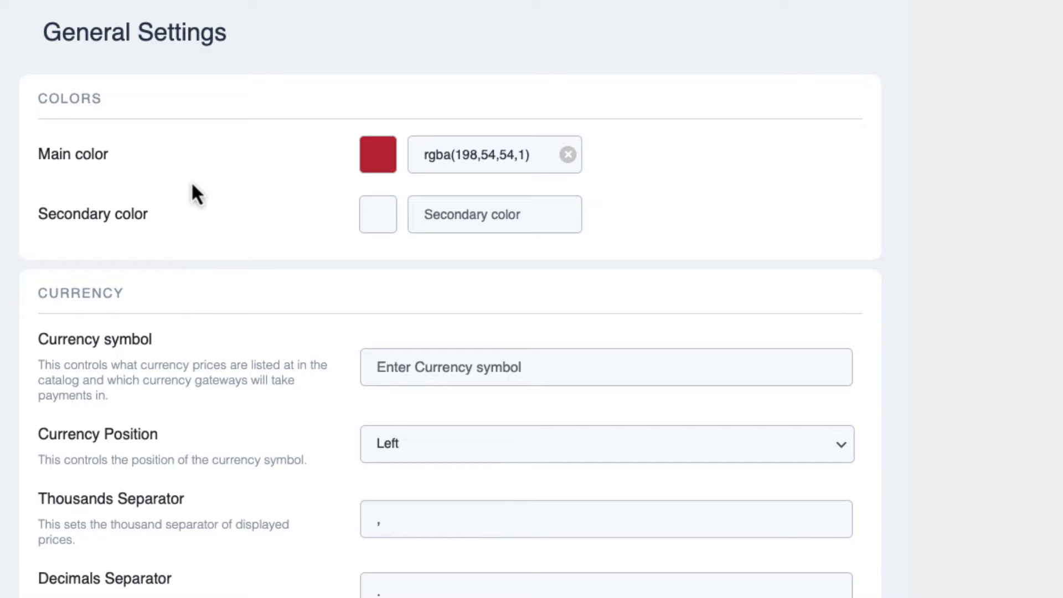
Set the secondary color to the bright green rgba(34,203,51,1)
{"action": "left_click", "coordinate": [376, 221]}
{"action": "left_click", "coordinate": [297, 386]}
{"action": "left_click", "coordinate": [278, 534]}
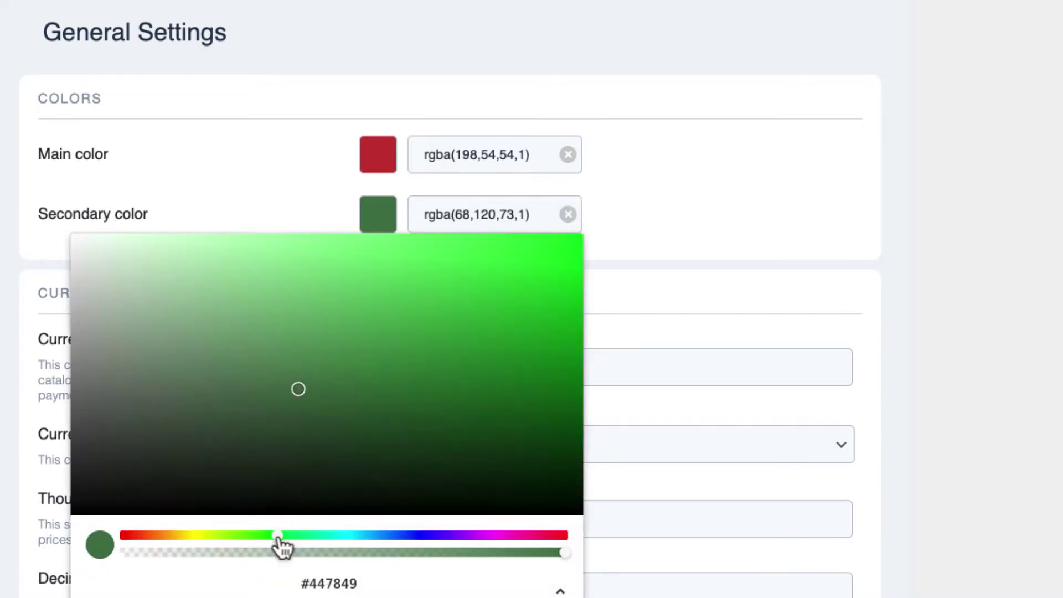
{"action": "left_click", "coordinate": [417, 313]}
{"action": "left_click_drag", "start_coordinate": [419, 320], "coordinate": [503, 299]}
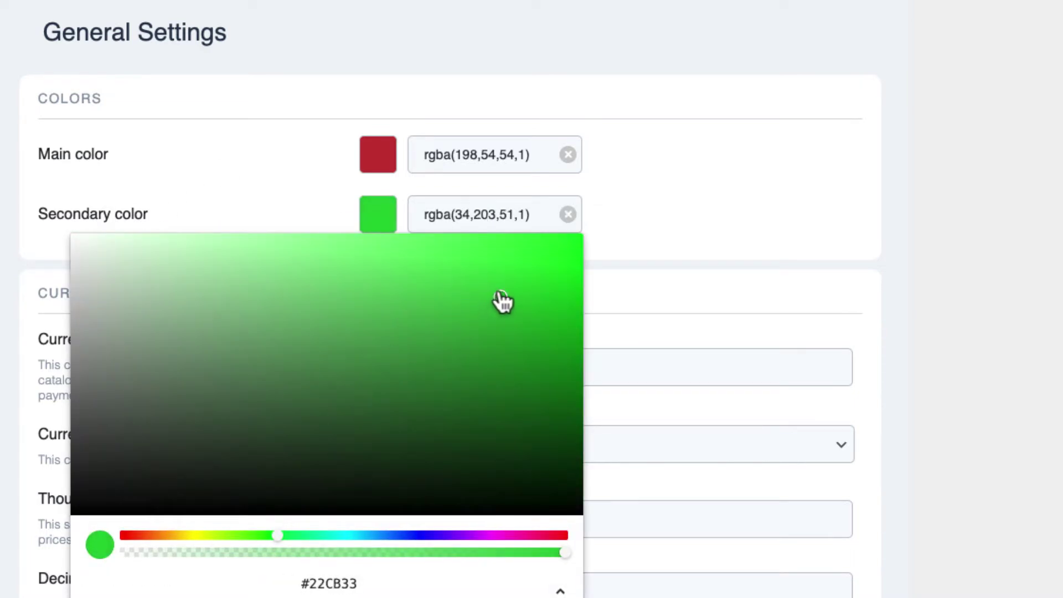
{"action": "left_click", "coordinate": [669, 217]}
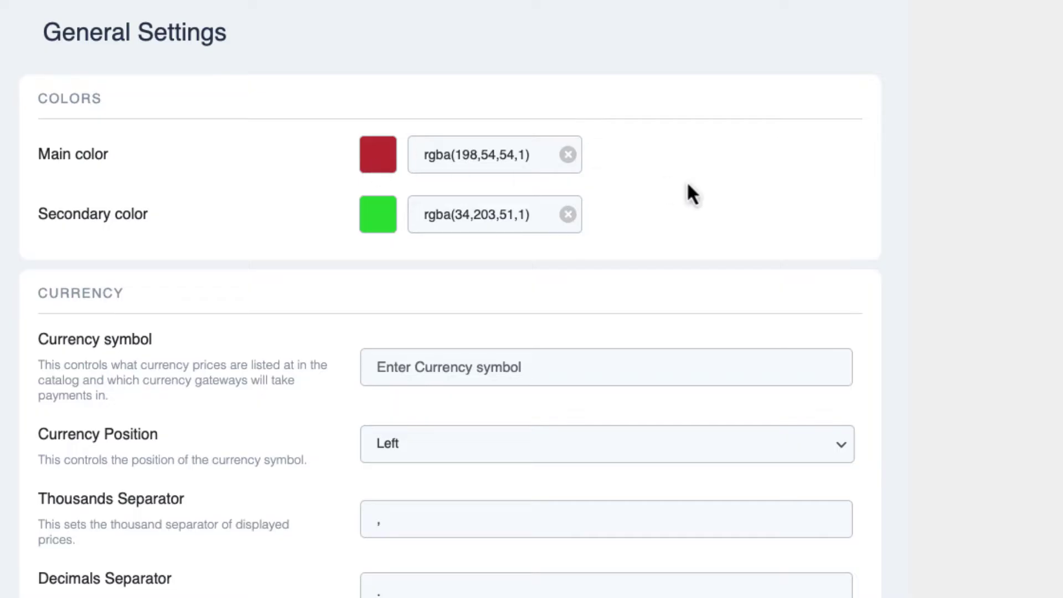
Set the currency symbol to $
{"action": "scroll", "coordinate": [686, 180], "scroll_direction": "down", "scroll_amount": 3}
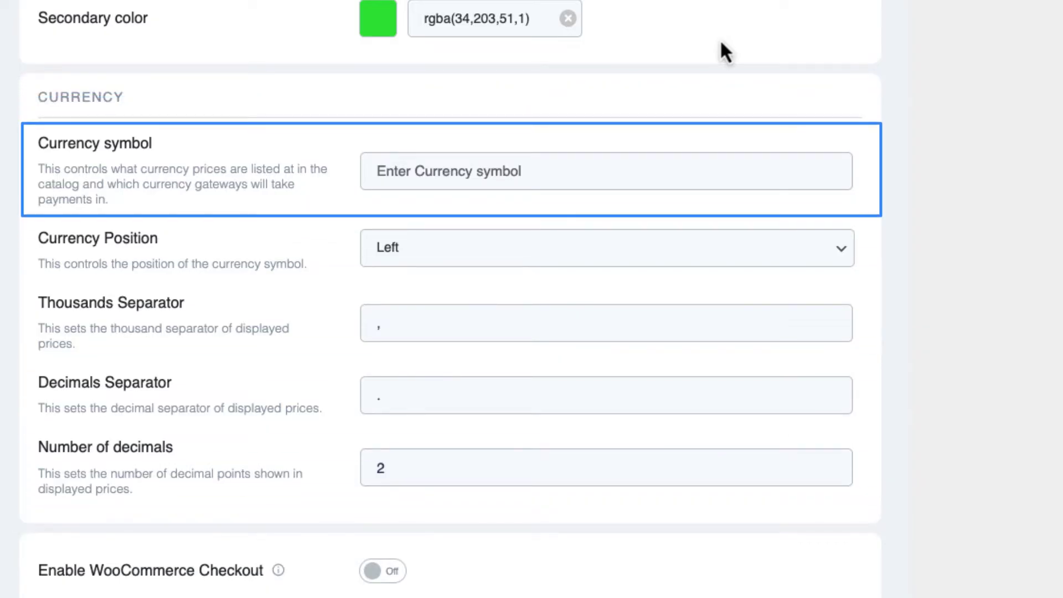
{"action": "left_click", "coordinate": [574, 170]}
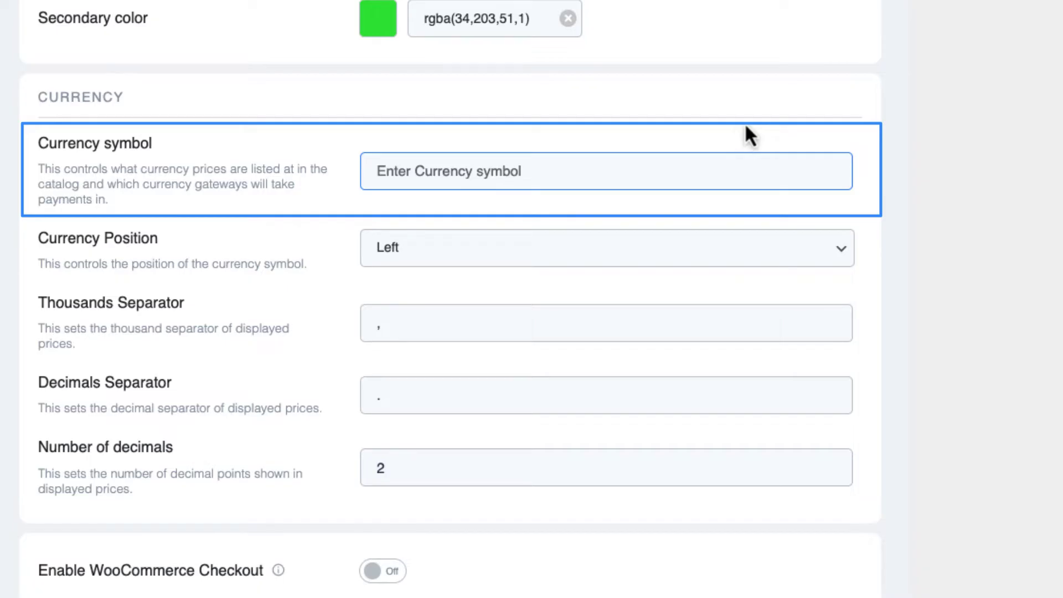
{"action": "type", "text": "$"}
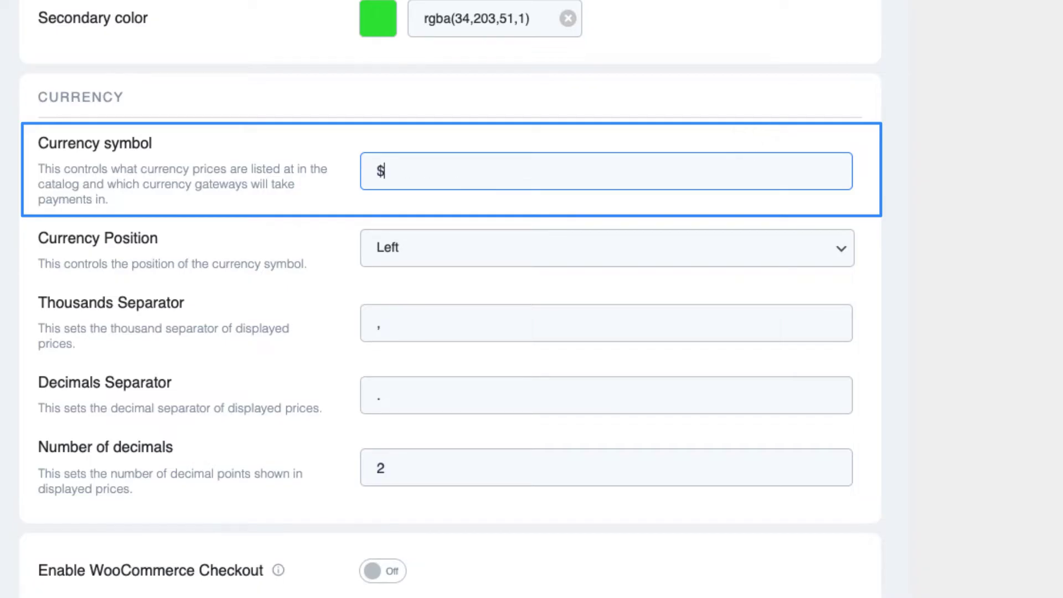
{"action": "left_click", "coordinate": [679, 125]}
{"action": "scroll", "coordinate": [686, 126], "scroll_direction": "down", "scroll_amount": 2}
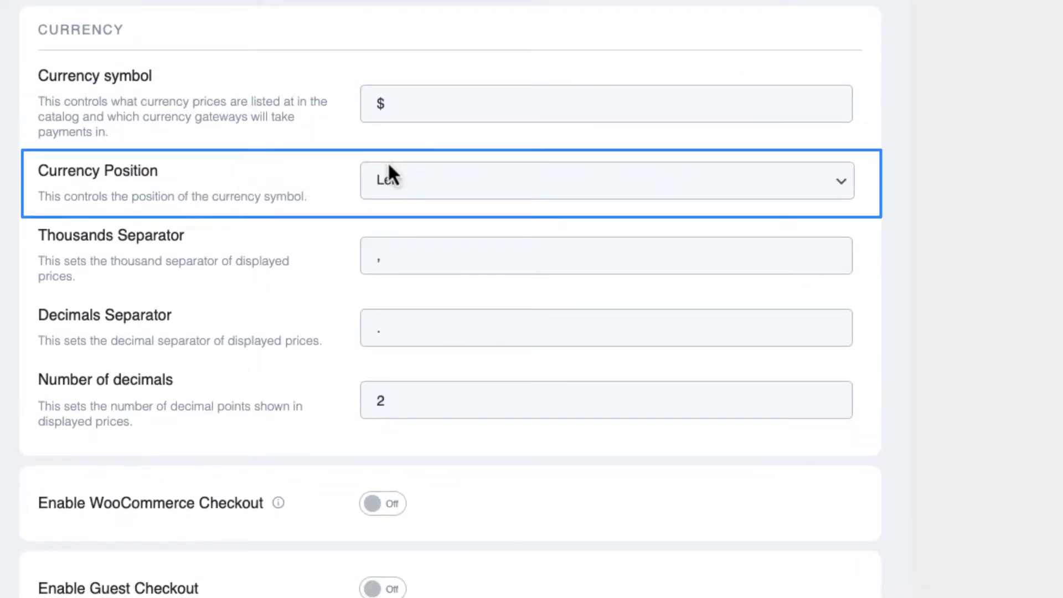
Look at the currency position options and the thousands and decimals separators
{"action": "left_click", "coordinate": [443, 183]}
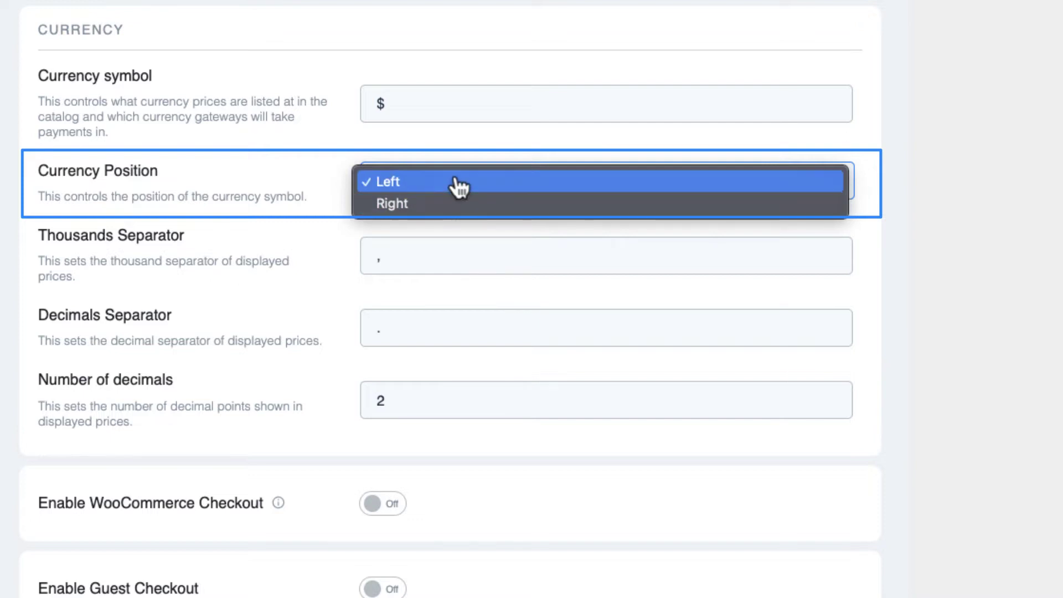
{"action": "left_click", "coordinate": [298, 164]}
{"action": "scroll", "coordinate": [298, 165], "scroll_direction": "down", "scroll_amount": 2}
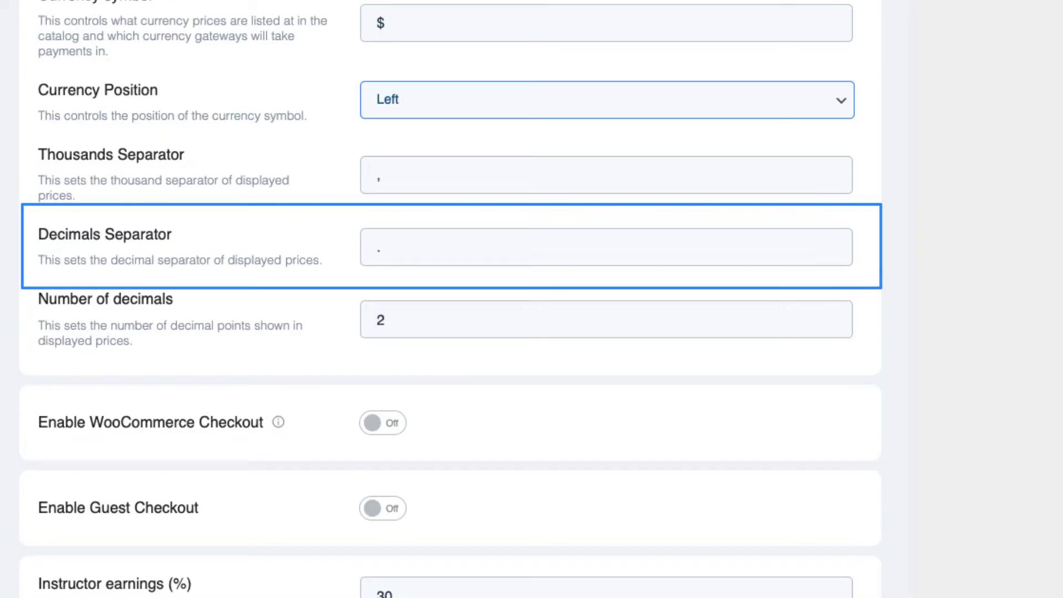
{"action": "double_click", "coordinate": [378, 247]}
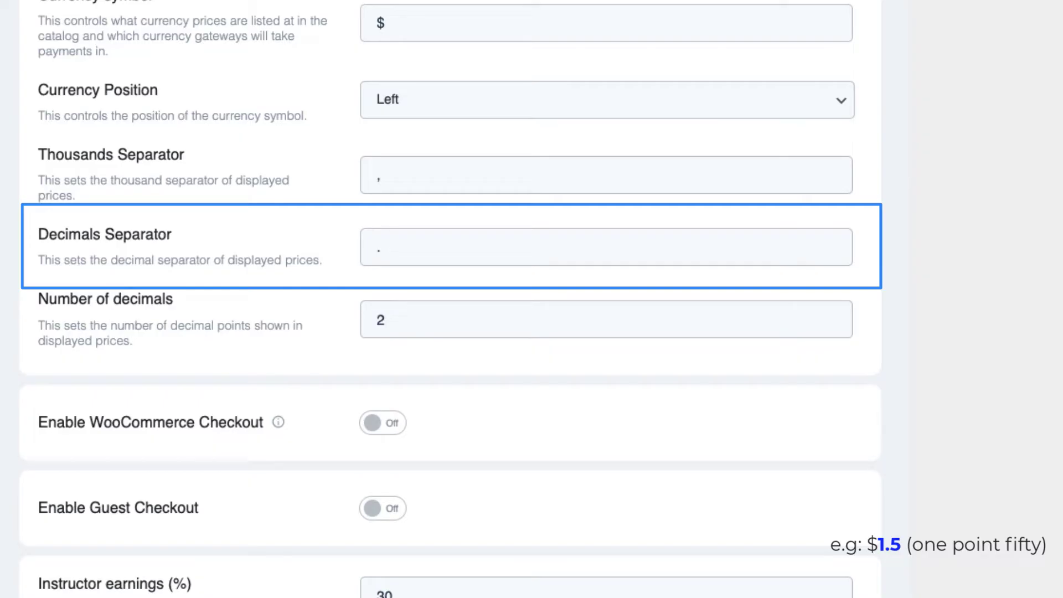
Set the number of decimals shown in prices to 3
{"action": "scroll", "coordinate": [451, 299], "scroll_direction": "down", "scroll_amount": 2}
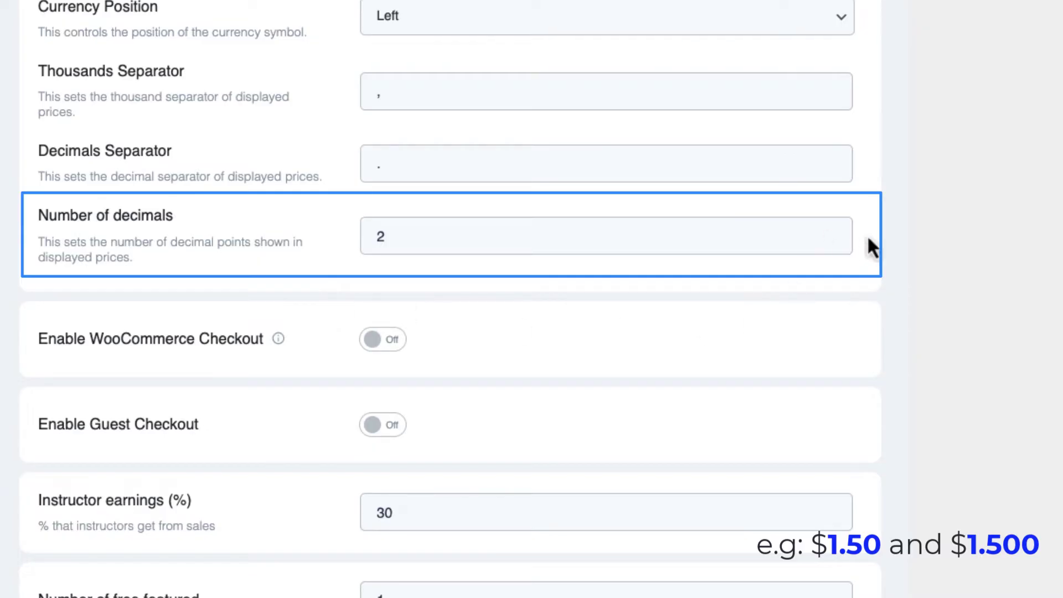
{"action": "left_click", "coordinate": [829, 233]}
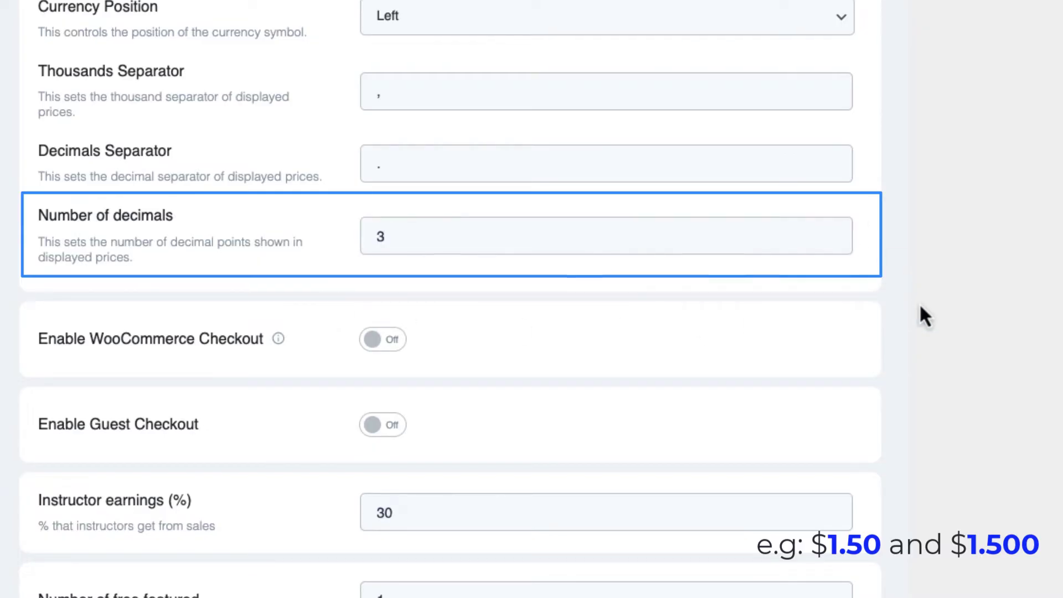
{"action": "scroll", "coordinate": [919, 303], "scroll_direction": "down", "scroll_amount": 2}
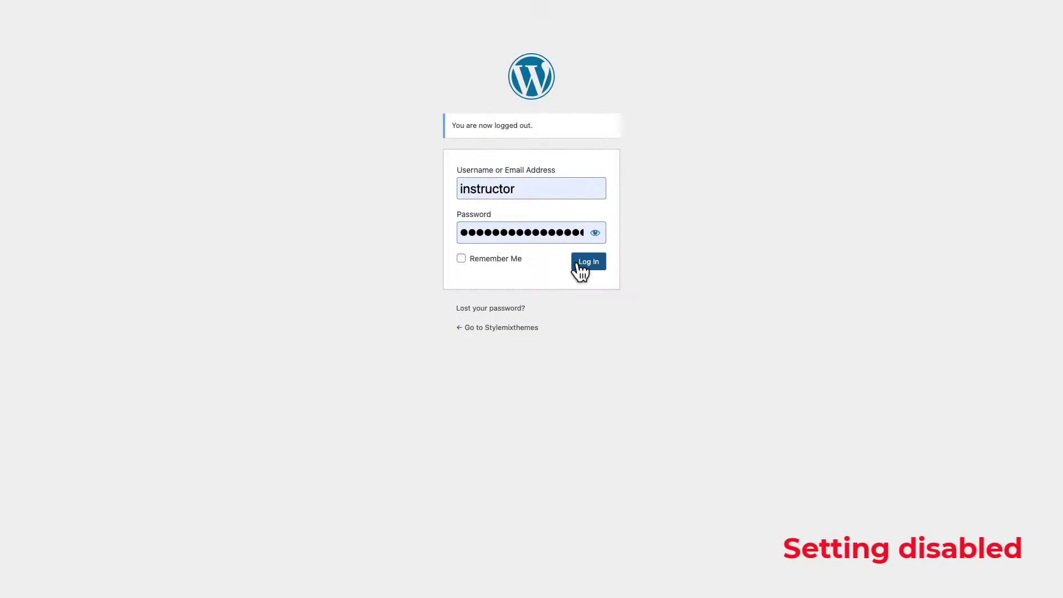
Log in as the instructor with the admin panel restriction off and on, checking access to pages such as Posts and Classroom Auditory
{"action": "left_click", "coordinate": [589, 262]}
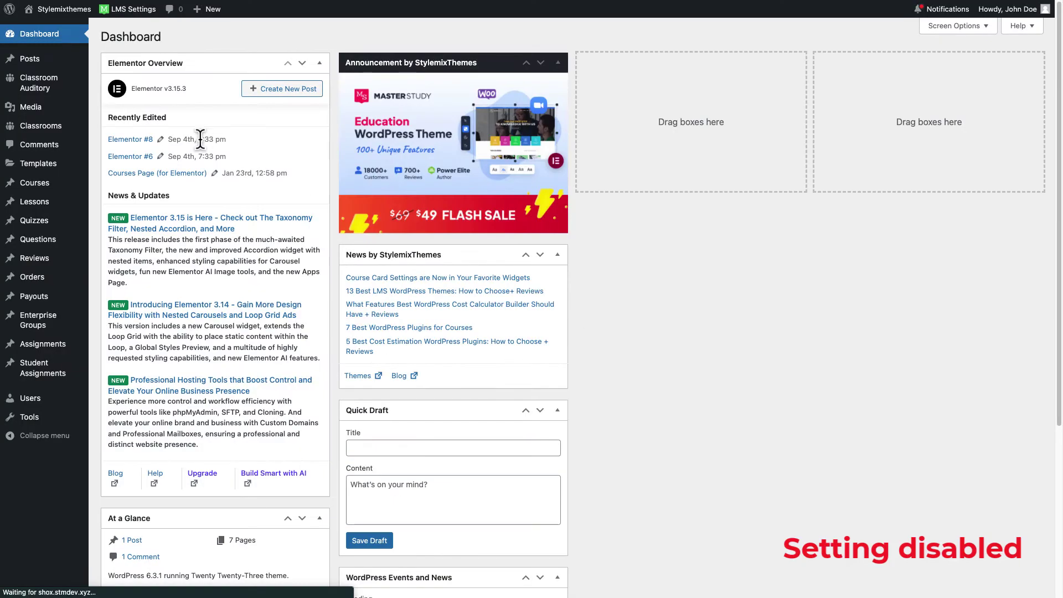
{"action": "left_click", "coordinate": [47, 64]}
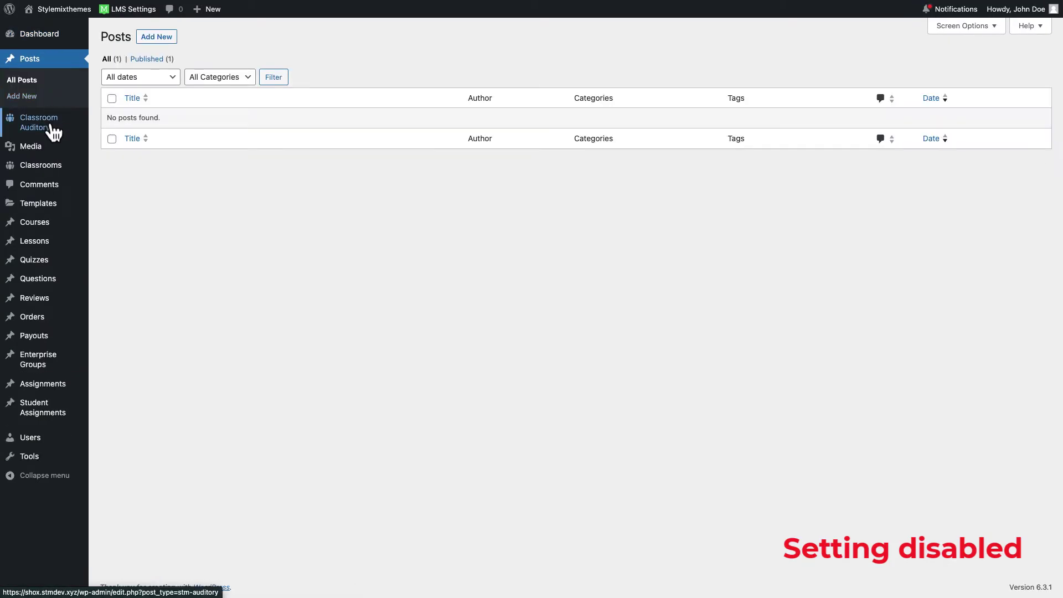
{"action": "left_click", "coordinate": [51, 126]}
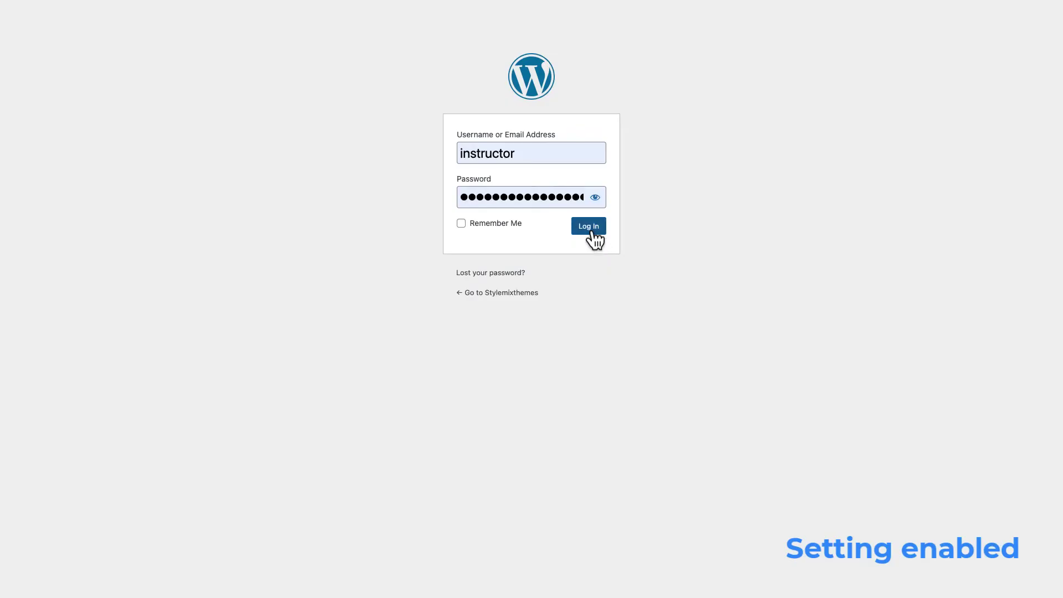
{"action": "left_click", "coordinate": [590, 226]}
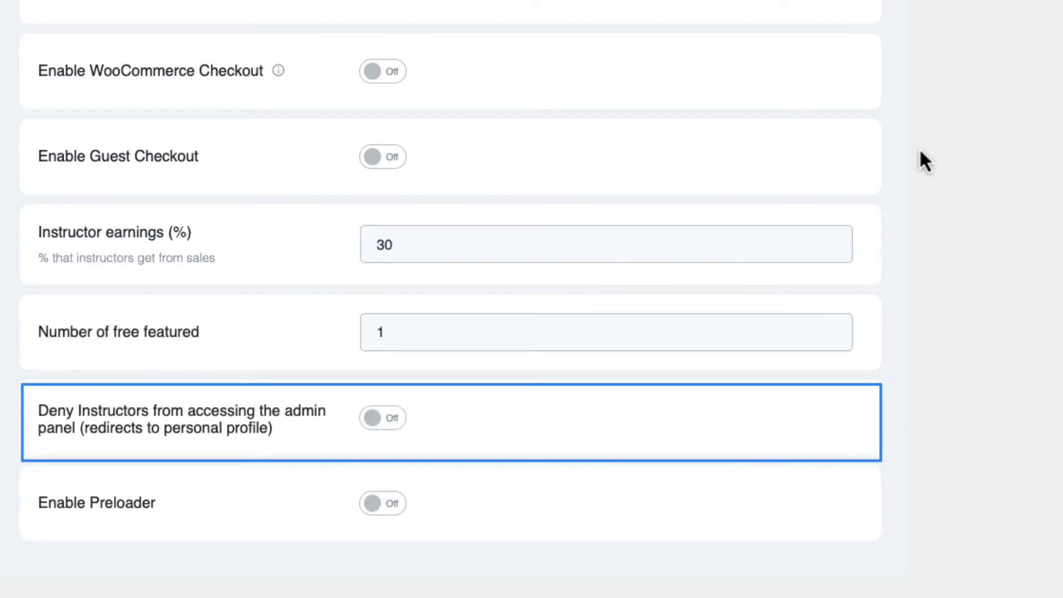
Turn on the option denying instructors access to the admin panel, enable the preloader, and save the general settings
{"action": "left_click", "coordinate": [389, 423]}
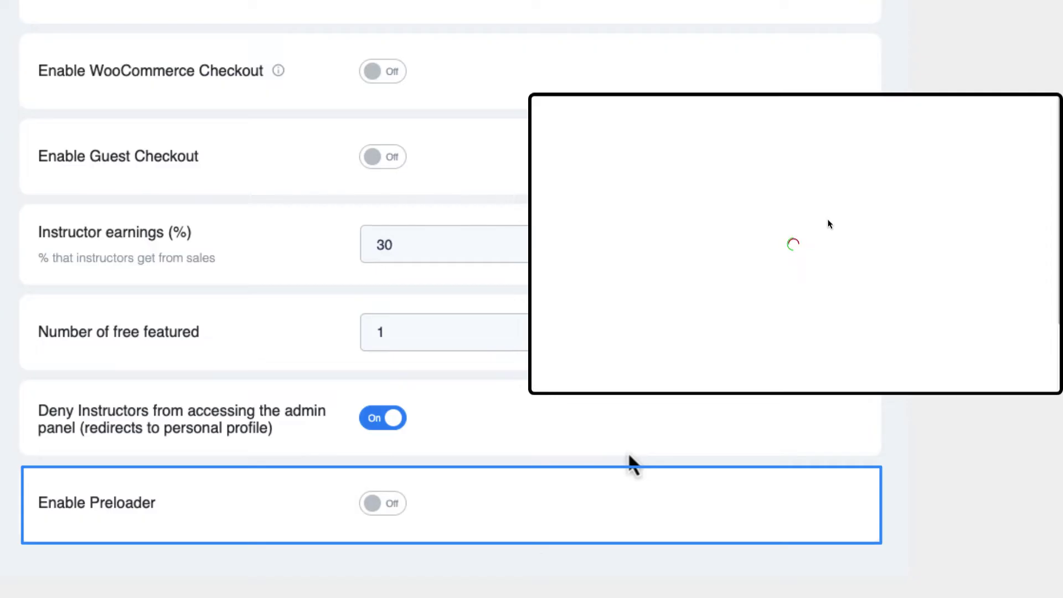
{"action": "left_click", "coordinate": [391, 504]}
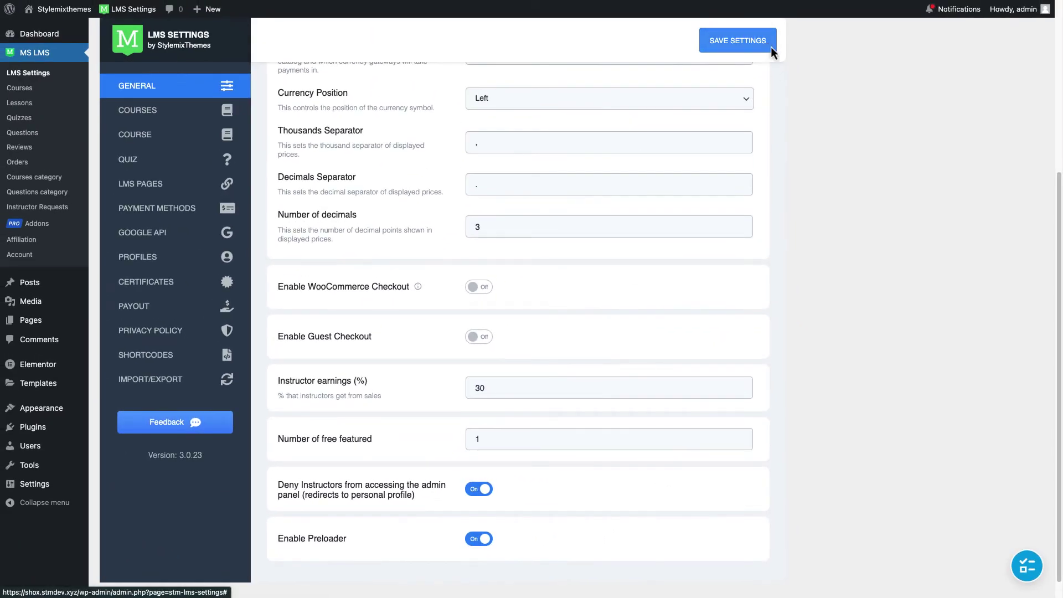
{"action": "scroll", "coordinate": [785, 127], "scroll_direction": "up", "scroll_amount": 2}
{"action": "scroll", "coordinate": [785, 127], "scroll_direction": "up", "scroll_amount": 3}
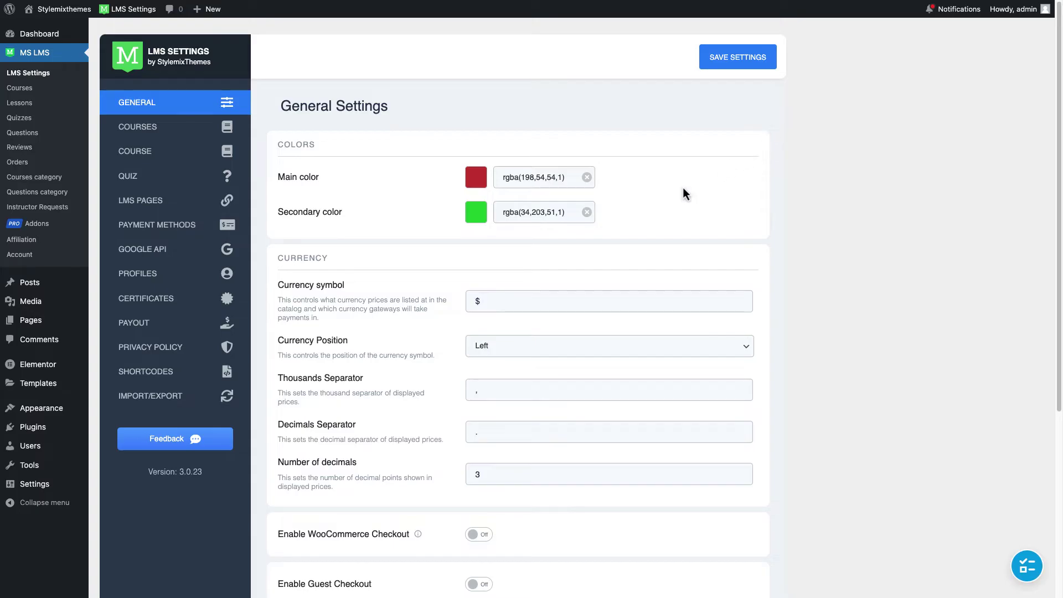
{"action": "left_click", "coordinate": [740, 64]}
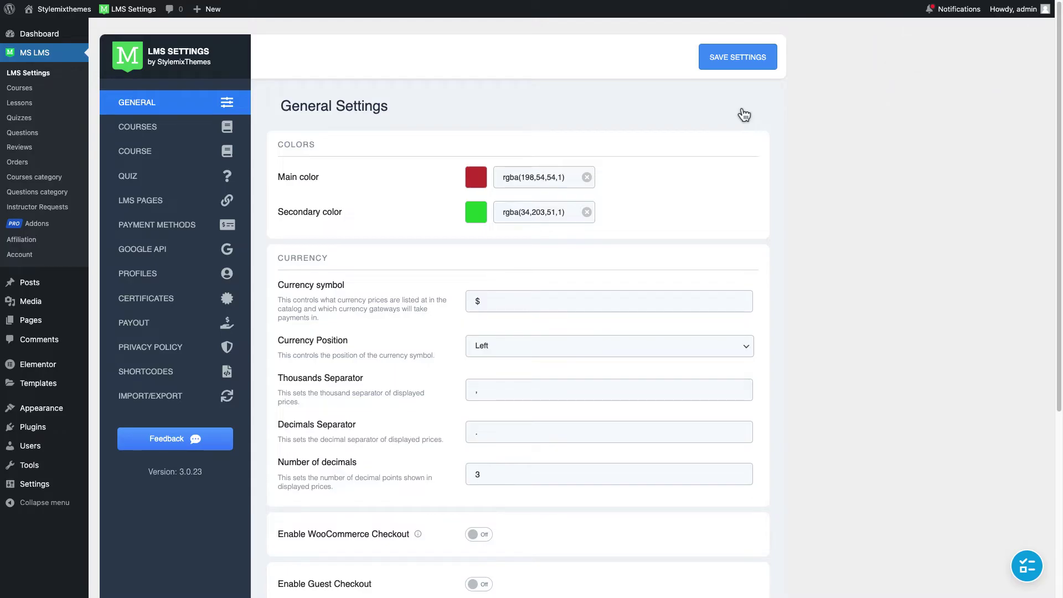
Open the Courses settings and look at the demo import option and the pages available as the Courses Page
{"action": "left_click", "coordinate": [183, 130]}
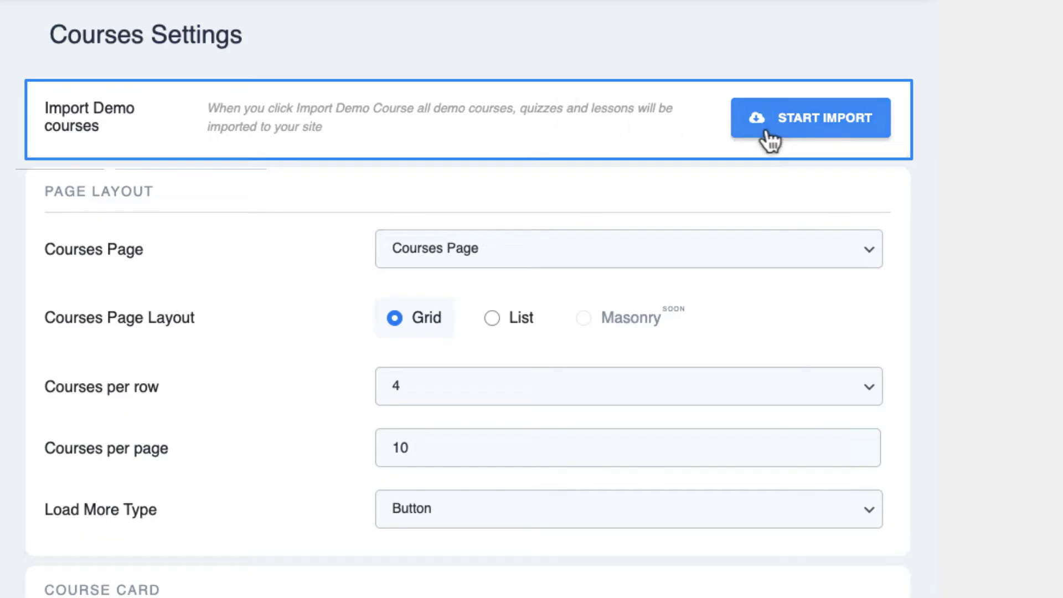
{"action": "scroll", "coordinate": [501, 202], "scroll_direction": "down", "scroll_amount": 1}
{"action": "scroll", "coordinate": [501, 202], "scroll_direction": "down", "scroll_amount": 1}
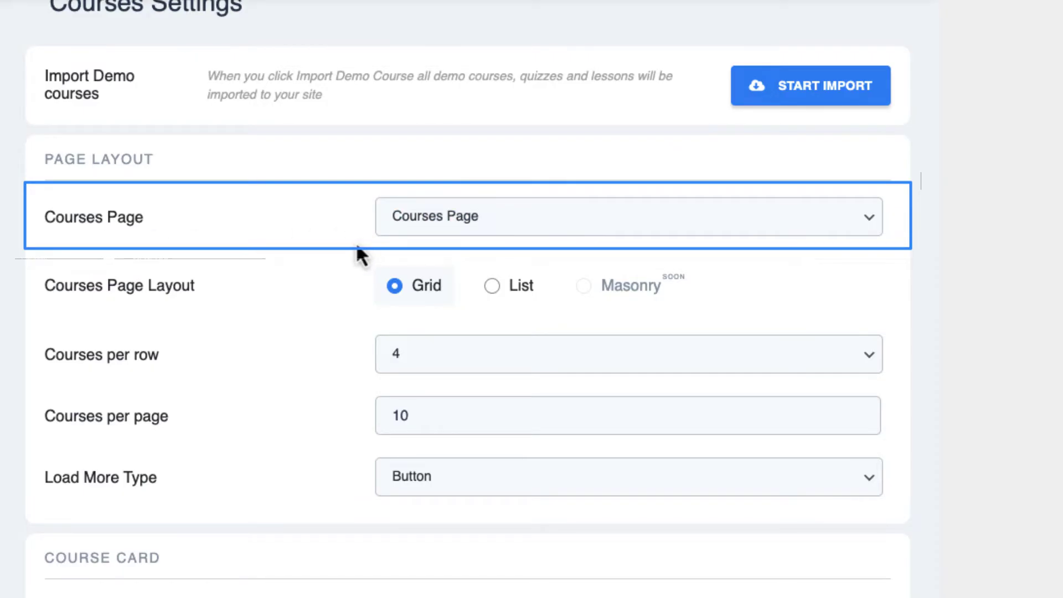
{"action": "left_click", "coordinate": [480, 221]}
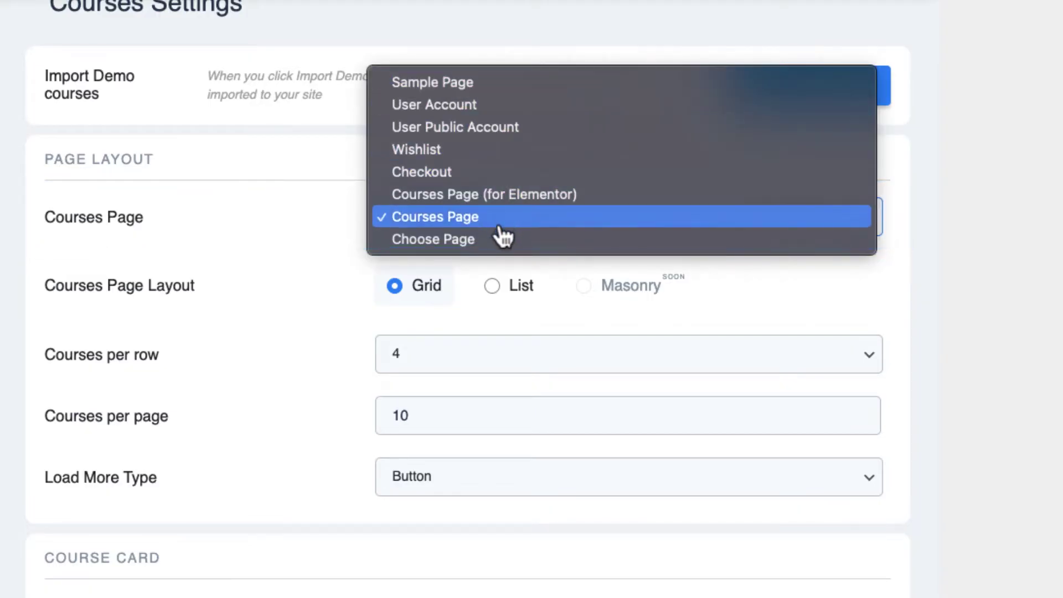
{"action": "left_click", "coordinate": [303, 163]}
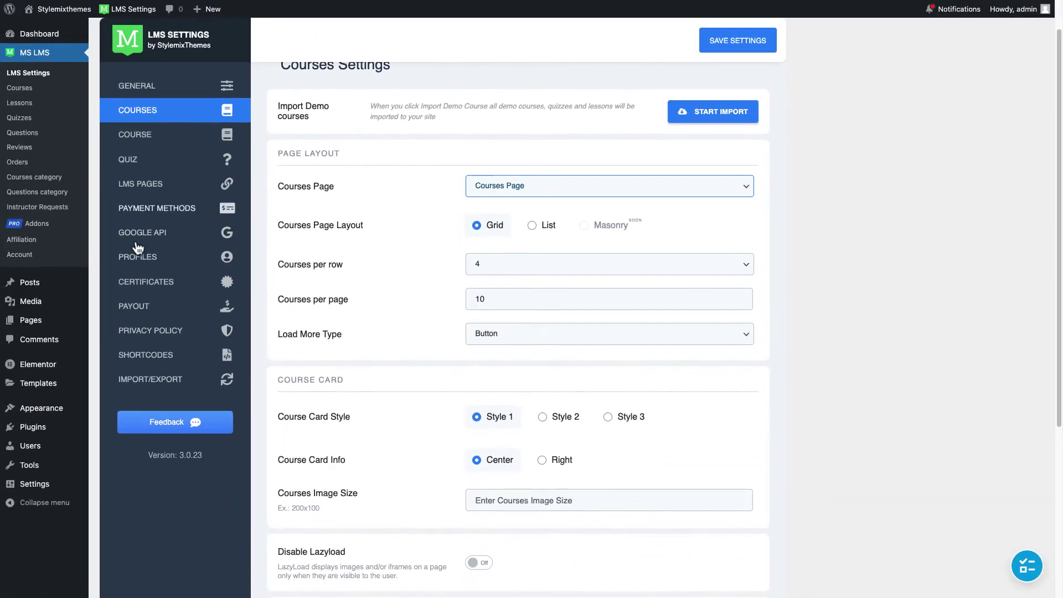
Preview the site's Courses Page with the Button and Infinite scrolling load more types, loading additional courses
{"action": "mouse_move", "coordinate": [61, 330]}
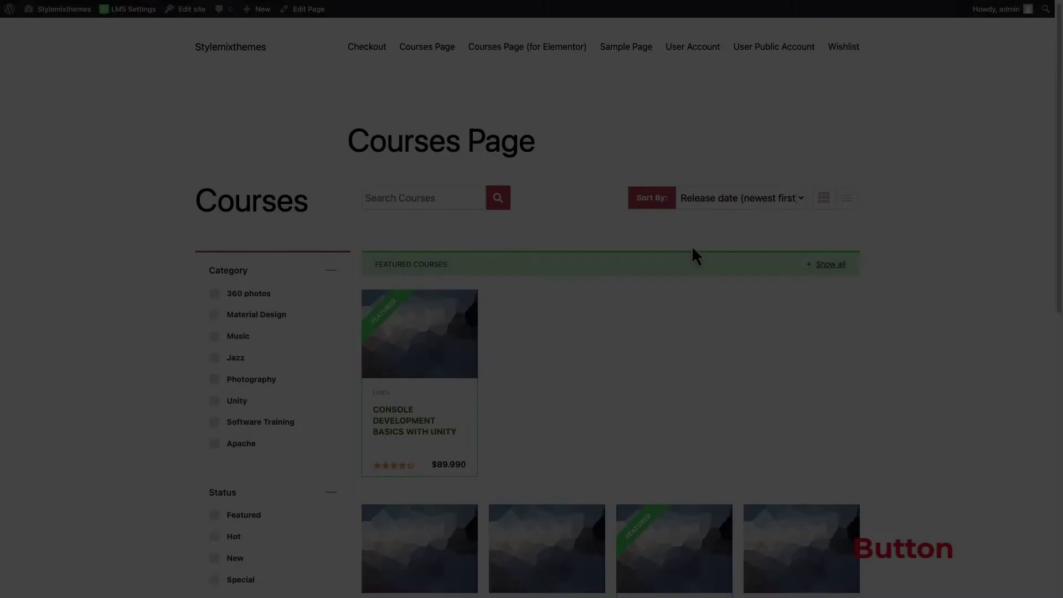
{"action": "scroll", "coordinate": [692, 245], "scroll_direction": "down", "scroll_amount": 10}
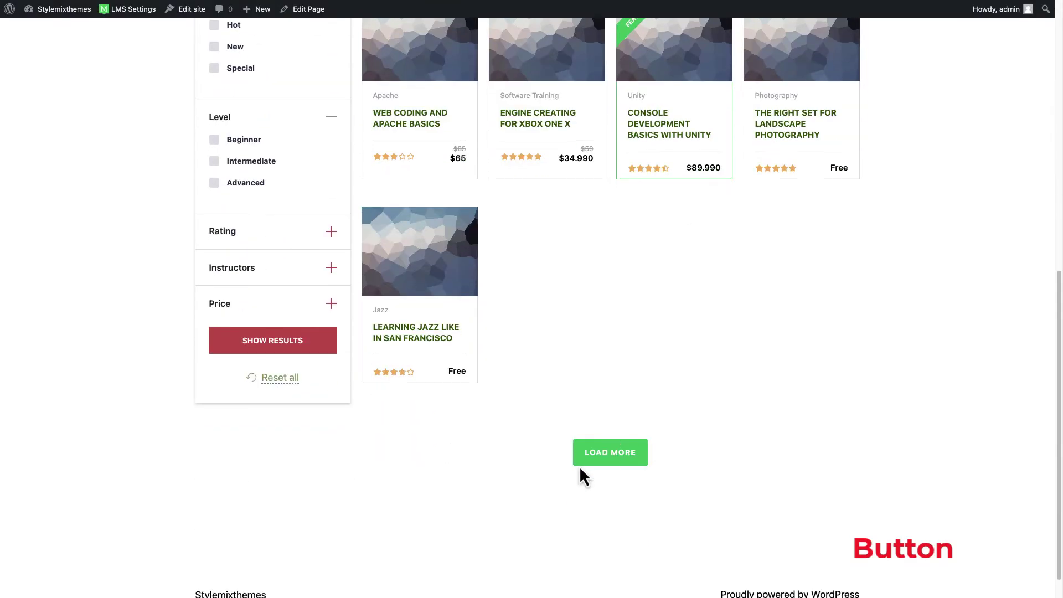
{"action": "left_click", "coordinate": [620, 459]}
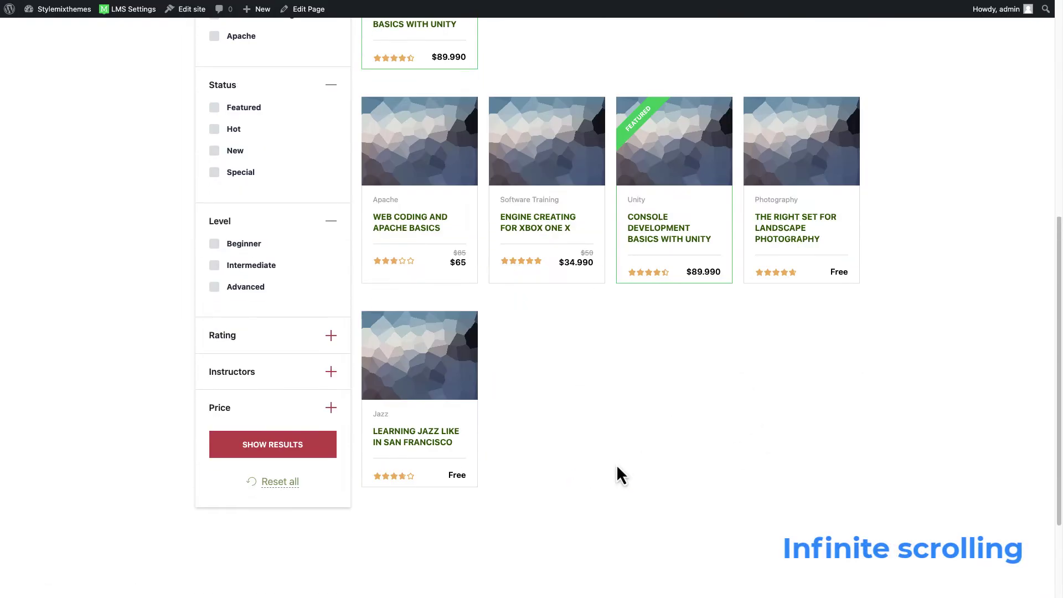
{"action": "scroll", "coordinate": [597, 487], "scroll_direction": "down", "scroll_amount": 3}
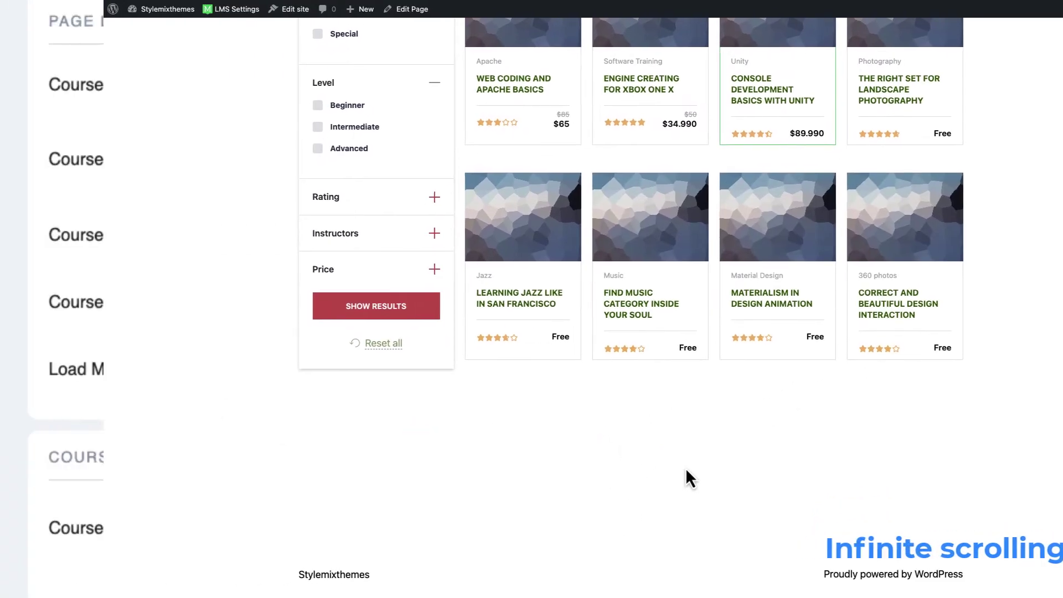
{"action": "left_click", "coordinate": [299, 399]}
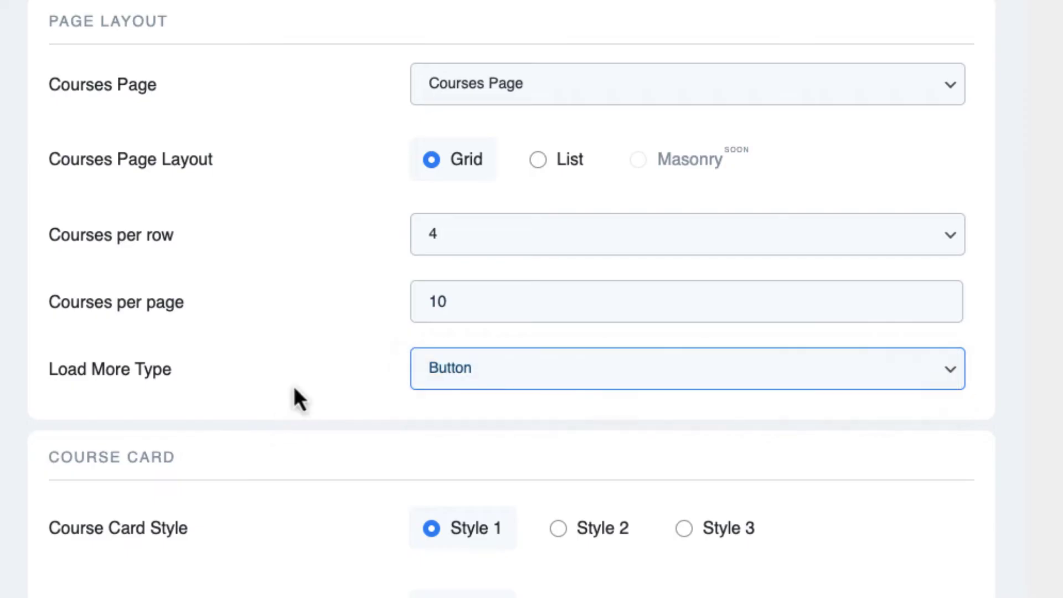
Look through the page layout and course card settings and the choices for the Courses Page, including the Elementor version
{"action": "scroll", "coordinate": [299, 399], "scroll_direction": "down", "scroll_amount": 5}
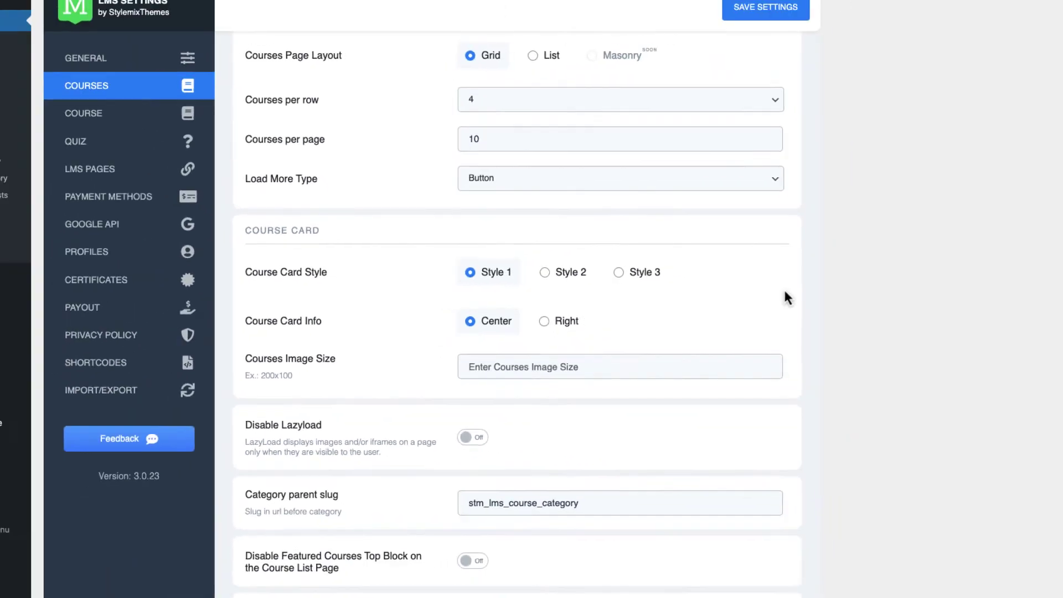
{"action": "scroll", "coordinate": [771, 292], "scroll_direction": "up", "scroll_amount": 3}
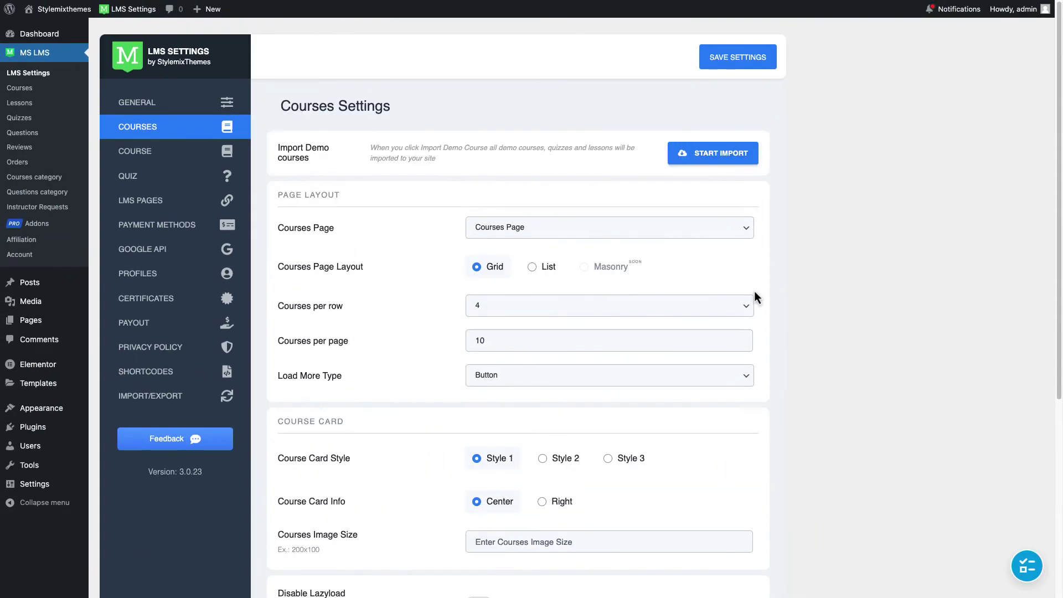
{"action": "scroll", "coordinate": [754, 292], "scroll_direction": "down", "scroll_amount": 6}
{"action": "scroll", "coordinate": [753, 292], "scroll_direction": "up", "scroll_amount": 6}
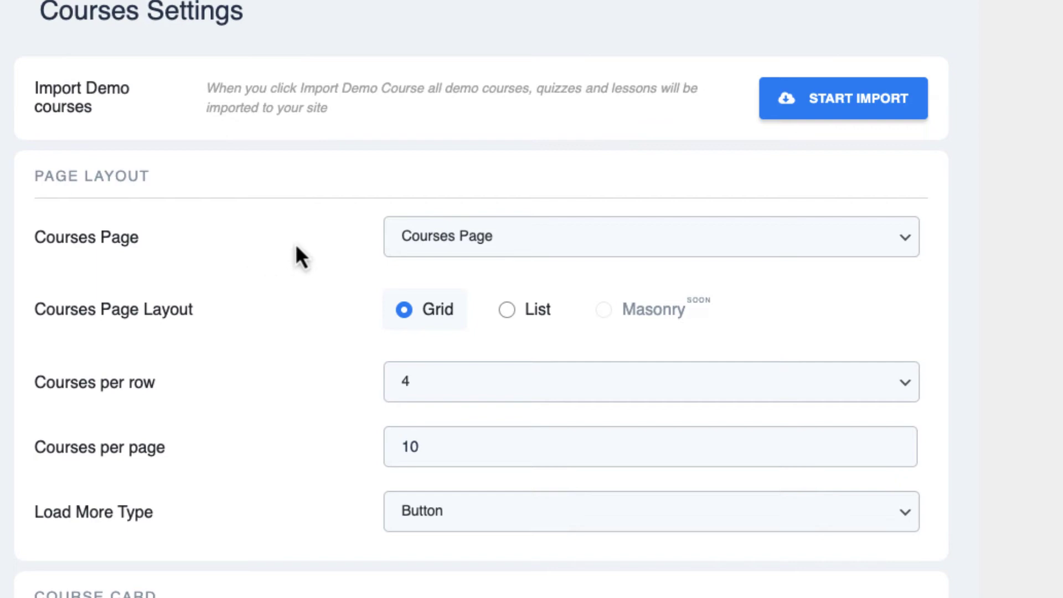
{"action": "left_click", "coordinate": [560, 231]}
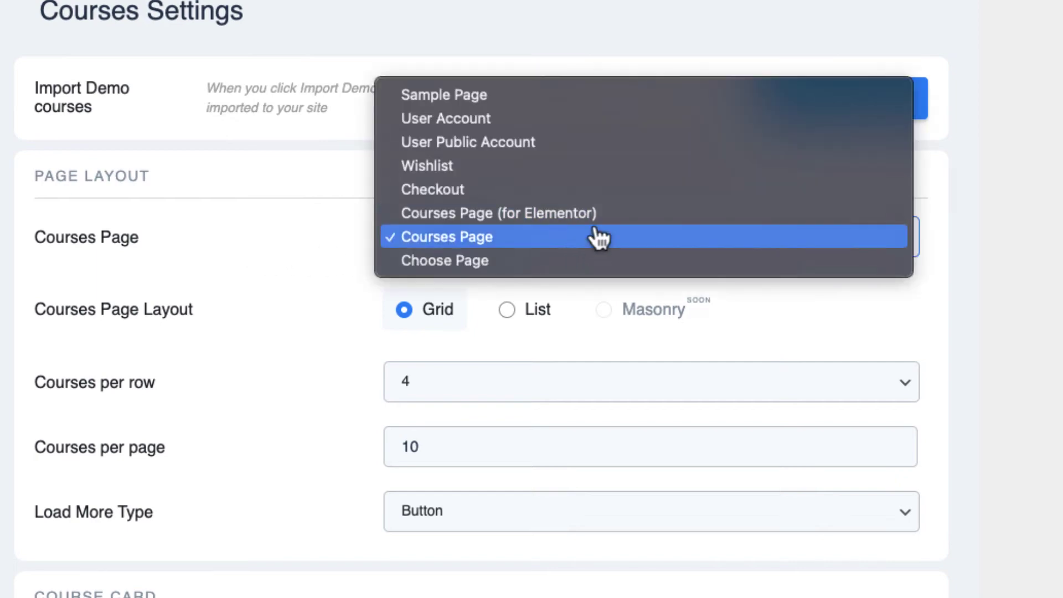
{"action": "left_click", "coordinate": [984, 310]}
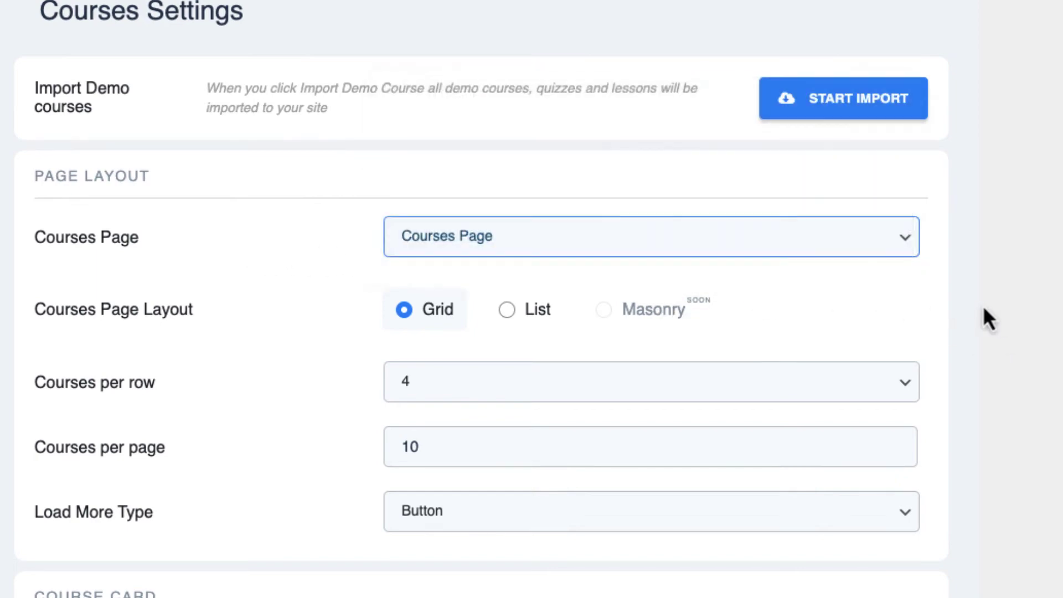
{"action": "scroll", "coordinate": [974, 317], "scroll_direction": "down", "scroll_amount": 5}
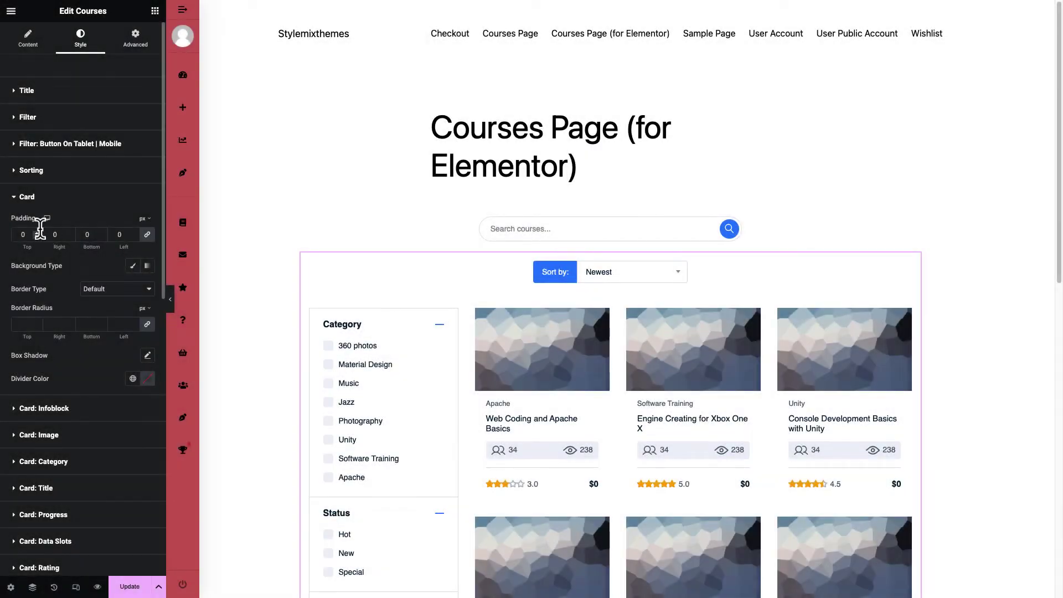
In the Elementor editor, set the Courses widget's card padding to 5 px on all sides and its border type to Solid
{"action": "left_click", "coordinate": [34, 233]}
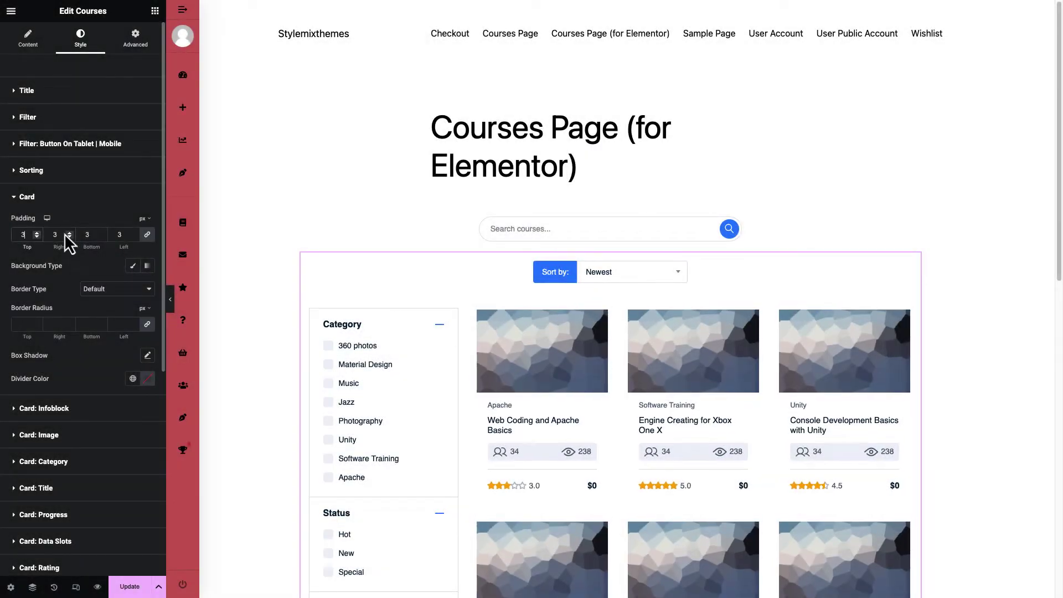
{"action": "left_click", "coordinate": [68, 232]}
{"action": "left_click", "coordinate": [68, 232]}
{"action": "left_click", "coordinate": [94, 289]}
{"action": "left_click", "coordinate": [90, 317]}
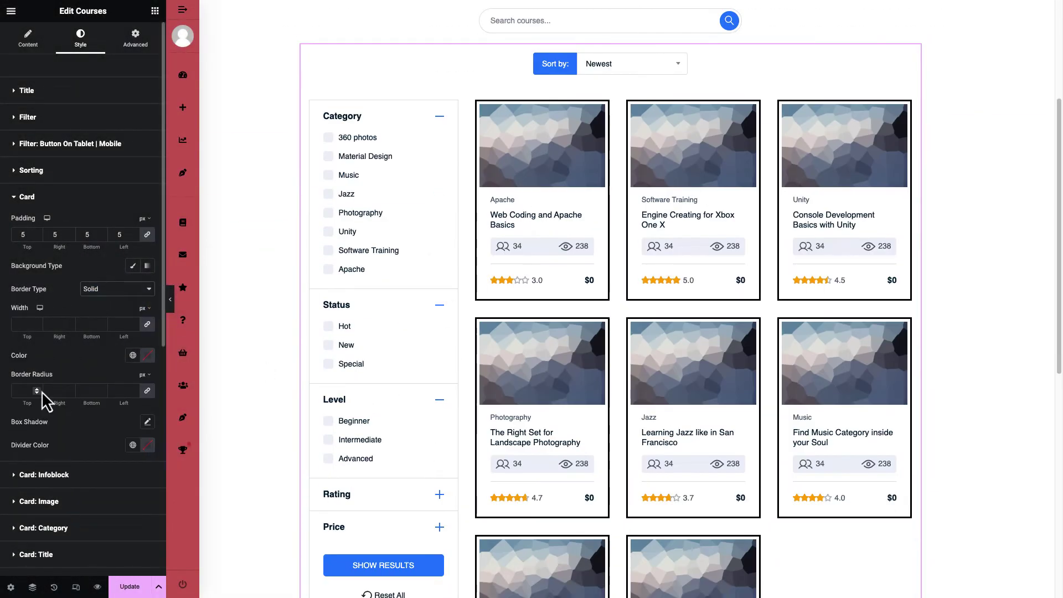
{"action": "scroll", "coordinate": [41, 390], "scroll_direction": "down", "scroll_amount": 2}
{"action": "left_click", "coordinate": [80, 424]}
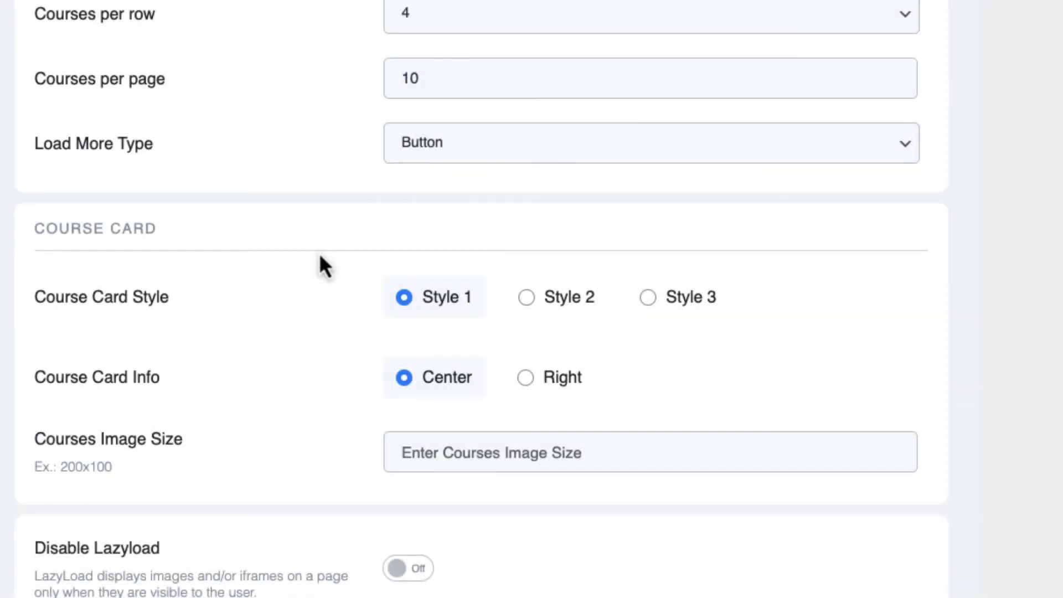
Set the number of featured courses in the archive page to 2 in the LMS Courses settings
{"action": "scroll", "coordinate": [320, 255], "scroll_direction": "down", "scroll_amount": 3}
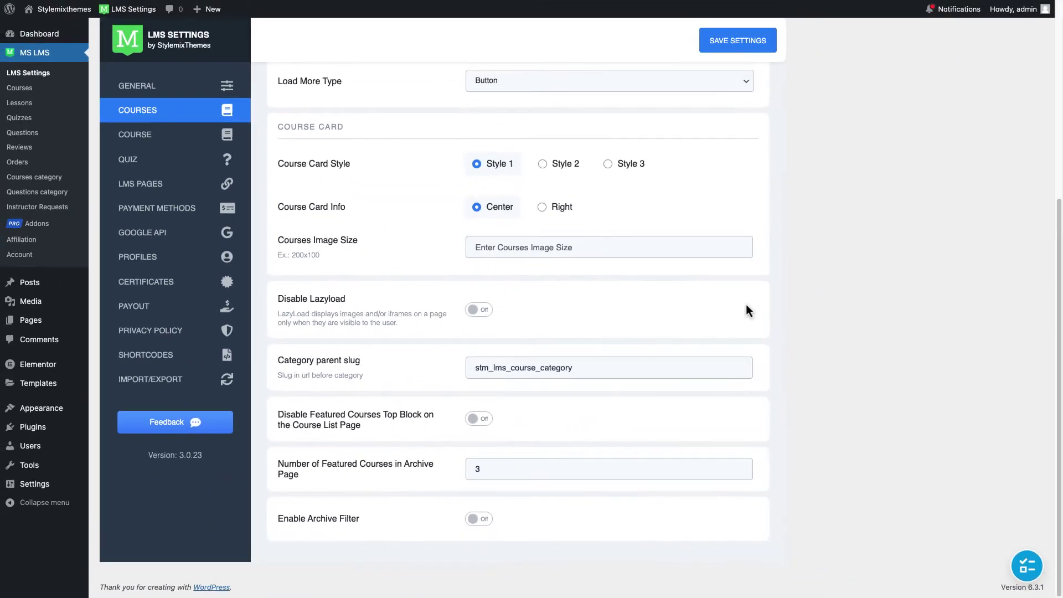
{"action": "scroll", "coordinate": [746, 304], "scroll_direction": "up", "scroll_amount": 5}
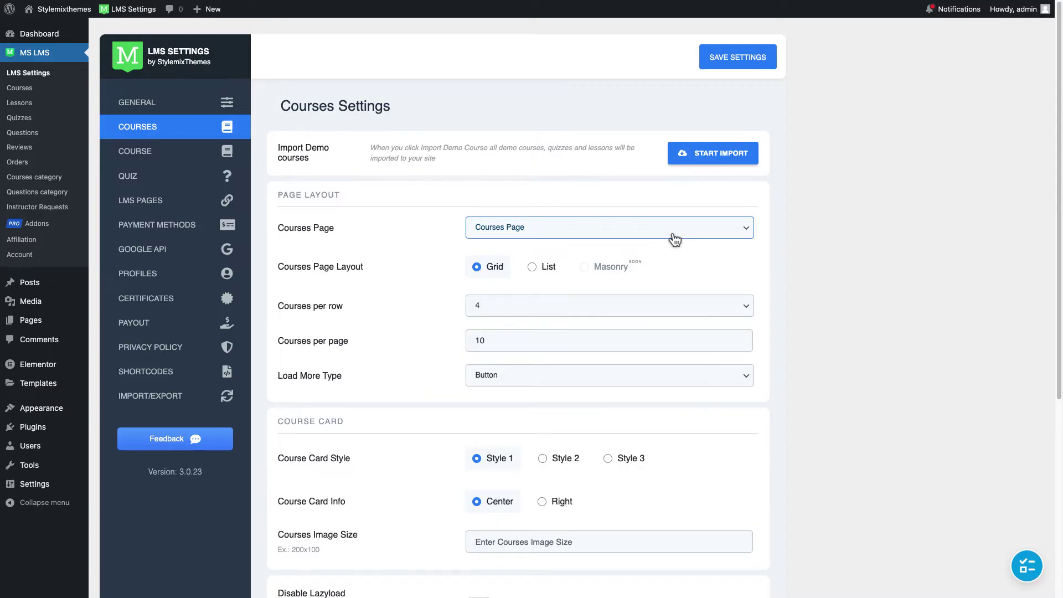
{"action": "scroll", "coordinate": [673, 236], "scroll_direction": "down", "scroll_amount": 5}
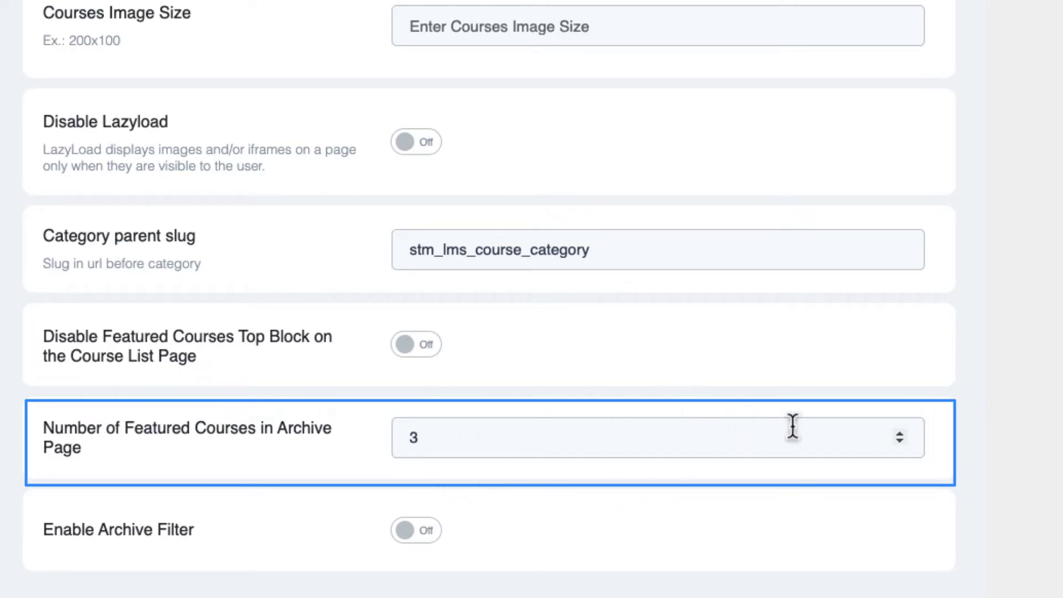
{"action": "left_click", "coordinate": [902, 444]}
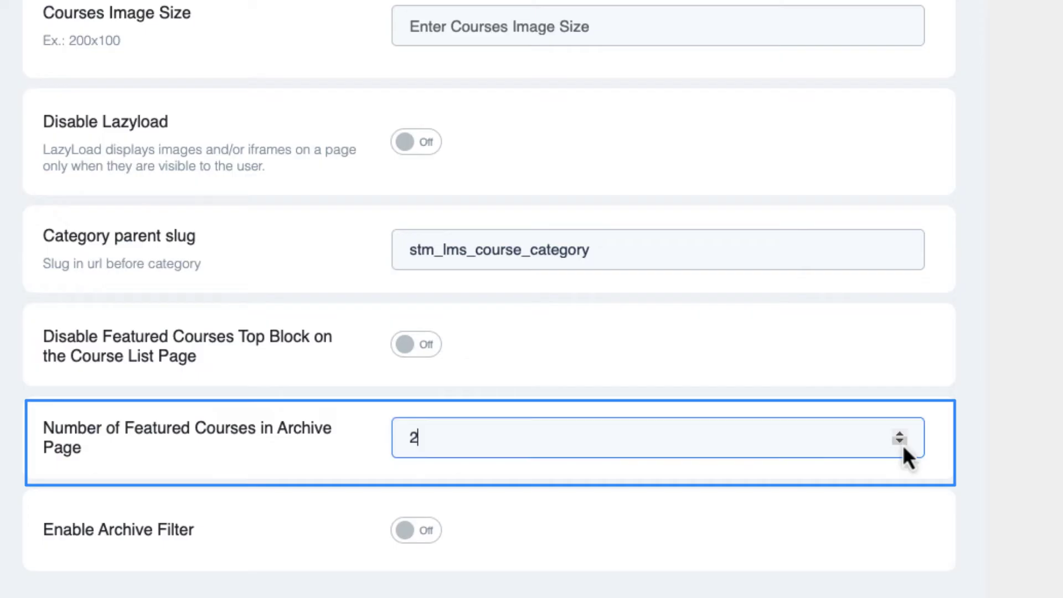
{"action": "left_click", "coordinate": [965, 420]}
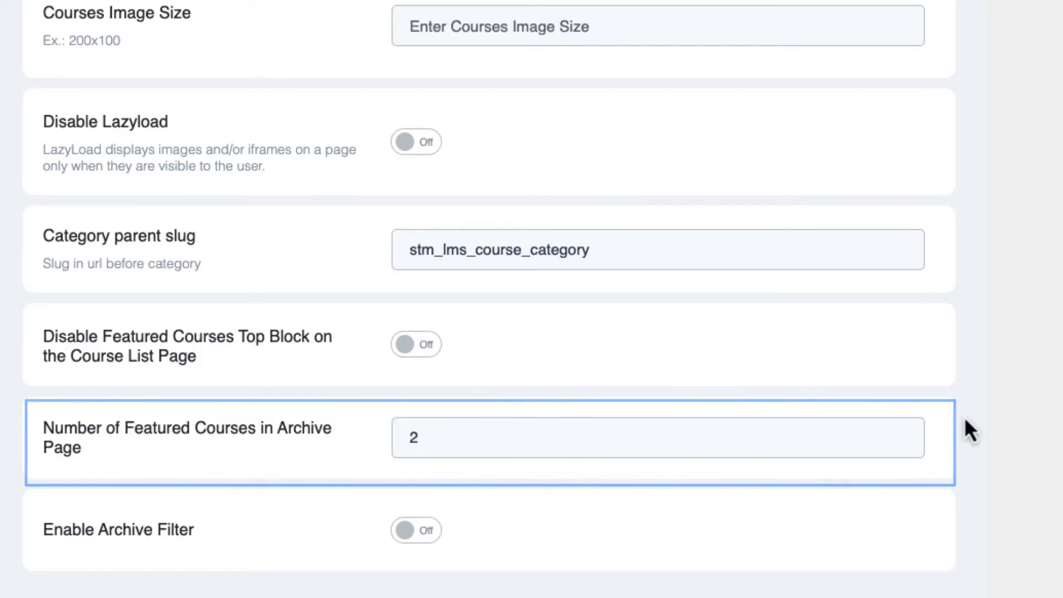
Enable the archive filter with the Category, Subcategory, Levels, Rating, Status and Price filters, and save the settings
{"action": "left_click", "coordinate": [422, 530]}
{"action": "scroll", "coordinate": [609, 470], "scroll_direction": "down", "scroll_amount": 5}
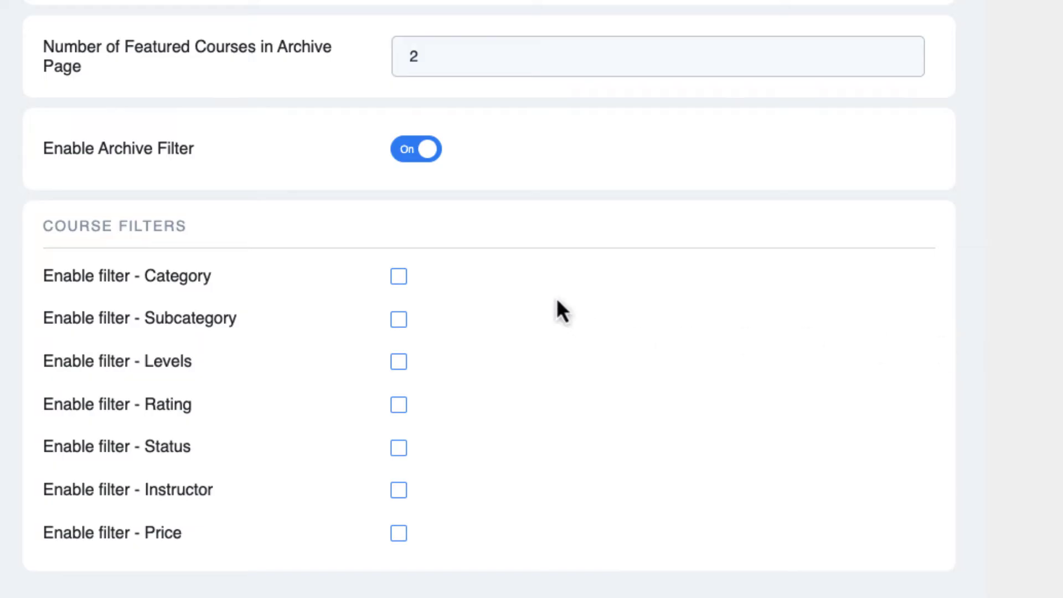
{"action": "left_click", "coordinate": [399, 319]}
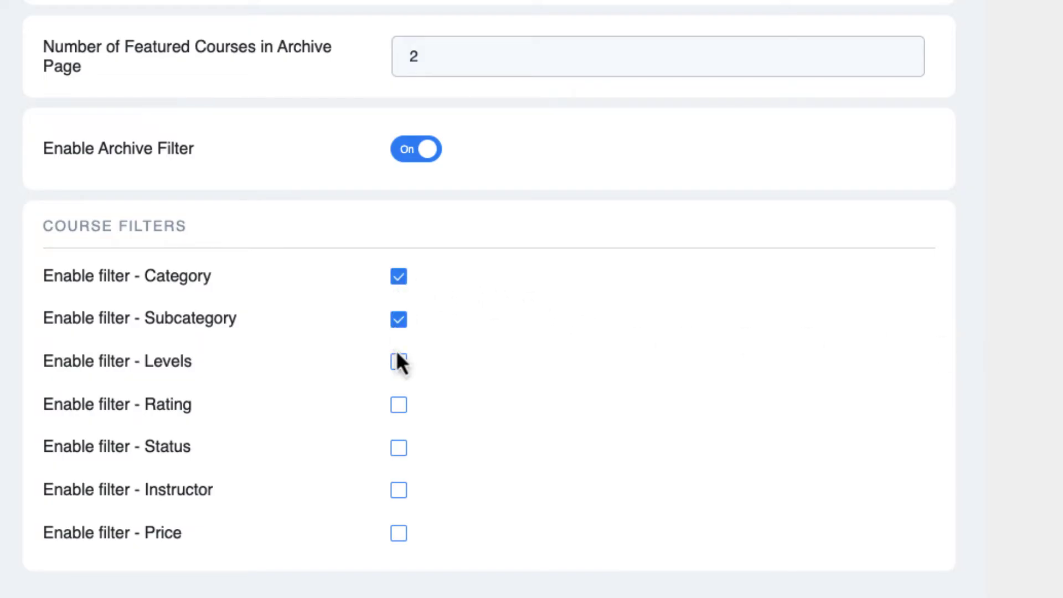
{"action": "left_click", "coordinate": [399, 362]}
{"action": "left_click", "coordinate": [398, 404]}
{"action": "left_click", "coordinate": [398, 447]}
{"action": "left_click", "coordinate": [398, 533]}
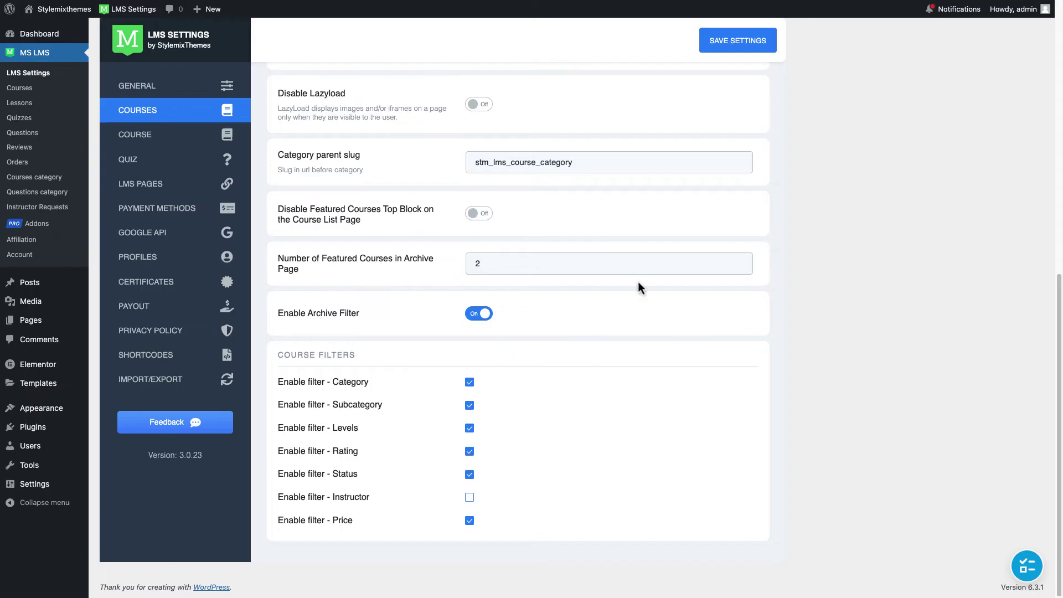
{"action": "left_click", "coordinate": [738, 41]}
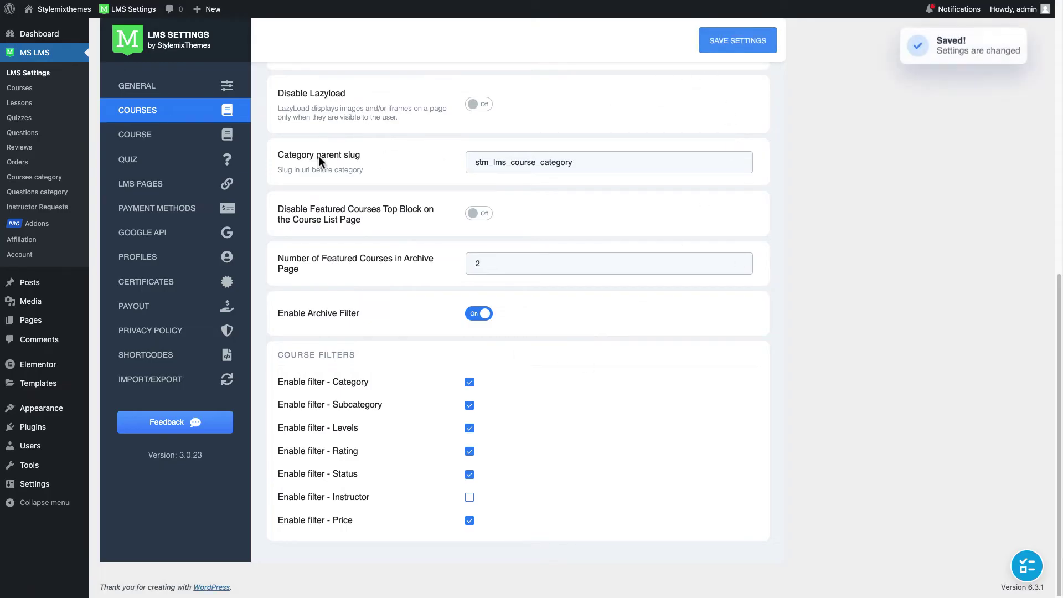
Open the Course settings and look at the available course page styles and the course tab options
{"action": "left_click", "coordinate": [166, 137]}
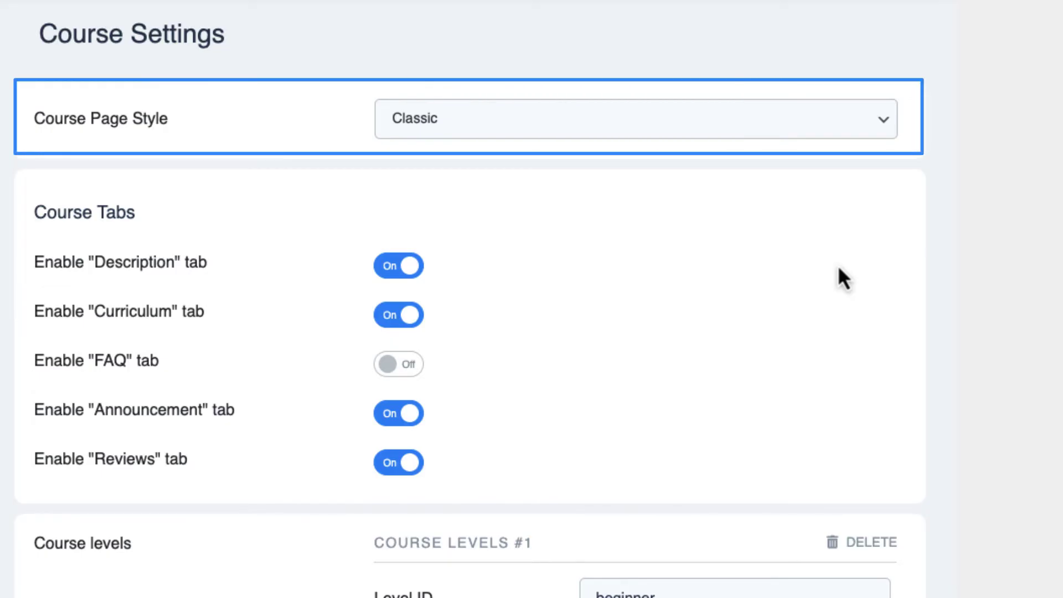
{"action": "left_click", "coordinate": [836, 125]}
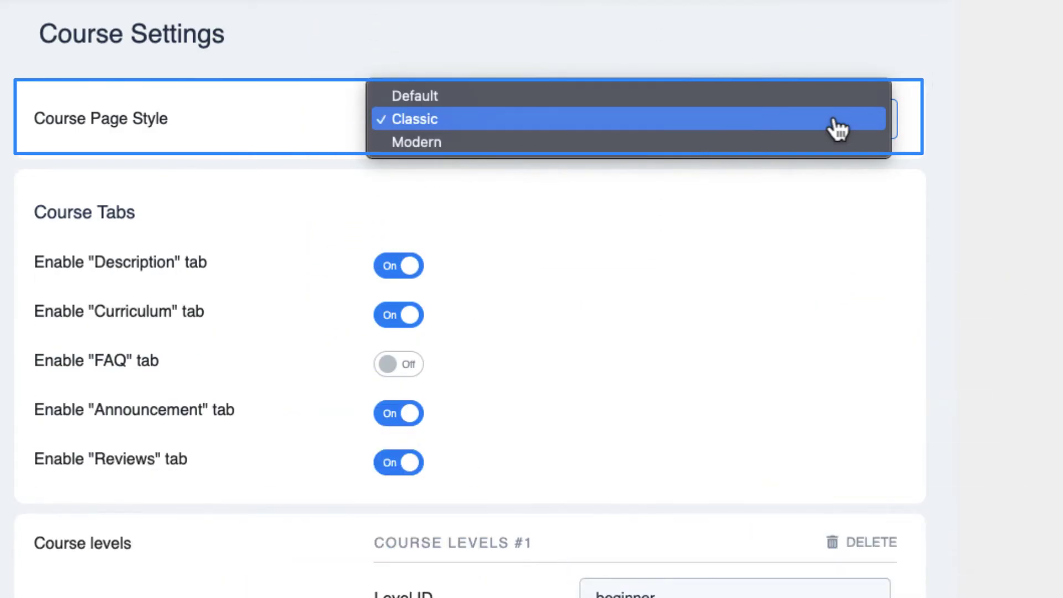
{"action": "left_click", "coordinate": [871, 273]}
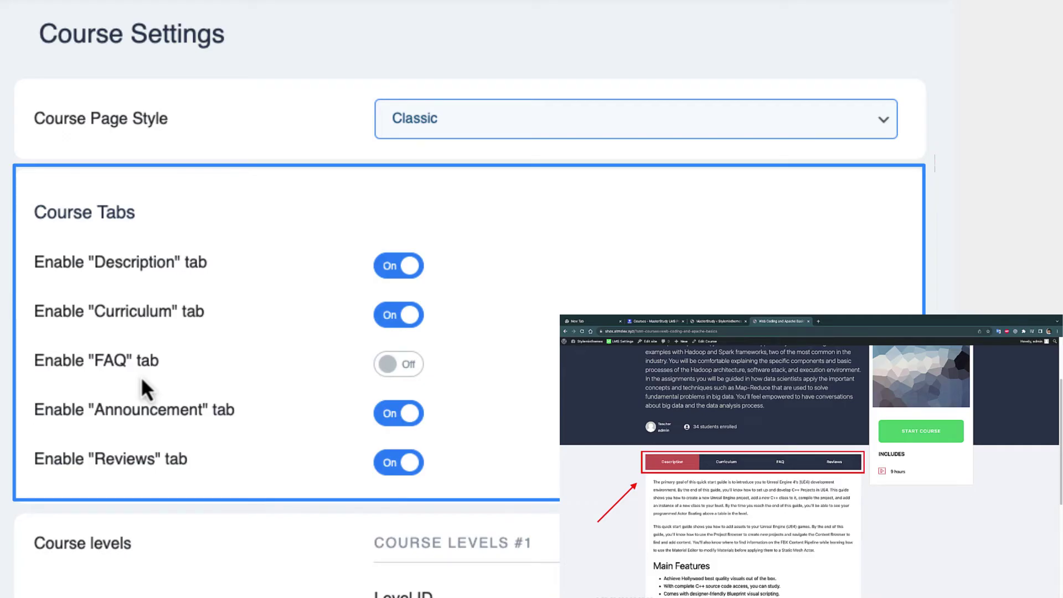
Add a blank fourth course level and delete it again
{"action": "scroll", "coordinate": [133, 380], "scroll_direction": "down", "scroll_amount": 5}
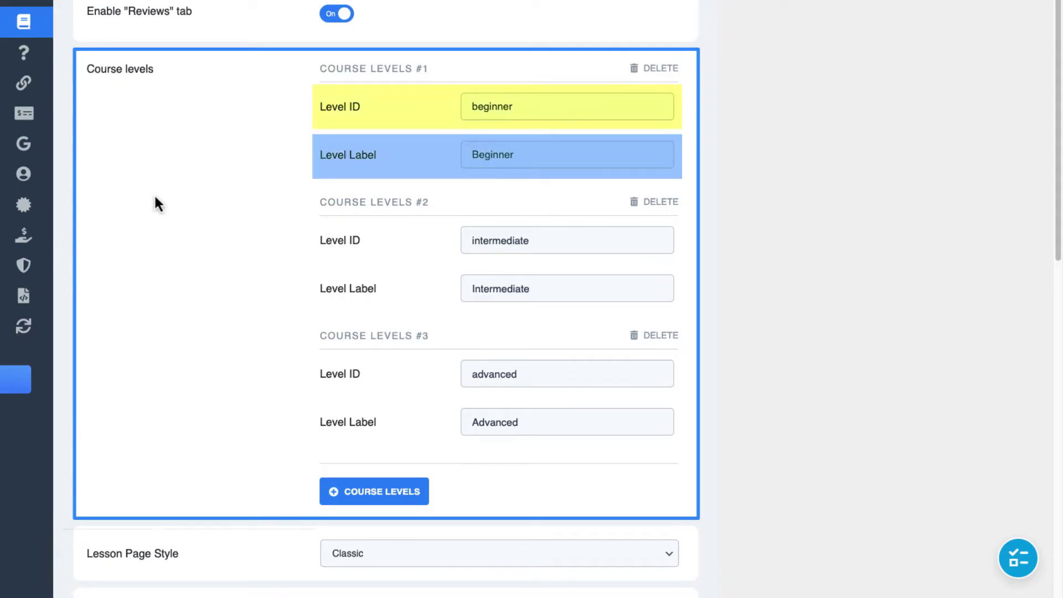
{"action": "left_click", "coordinate": [425, 501]}
{"action": "scroll", "coordinate": [609, 500], "scroll_direction": "down", "scroll_amount": 5}
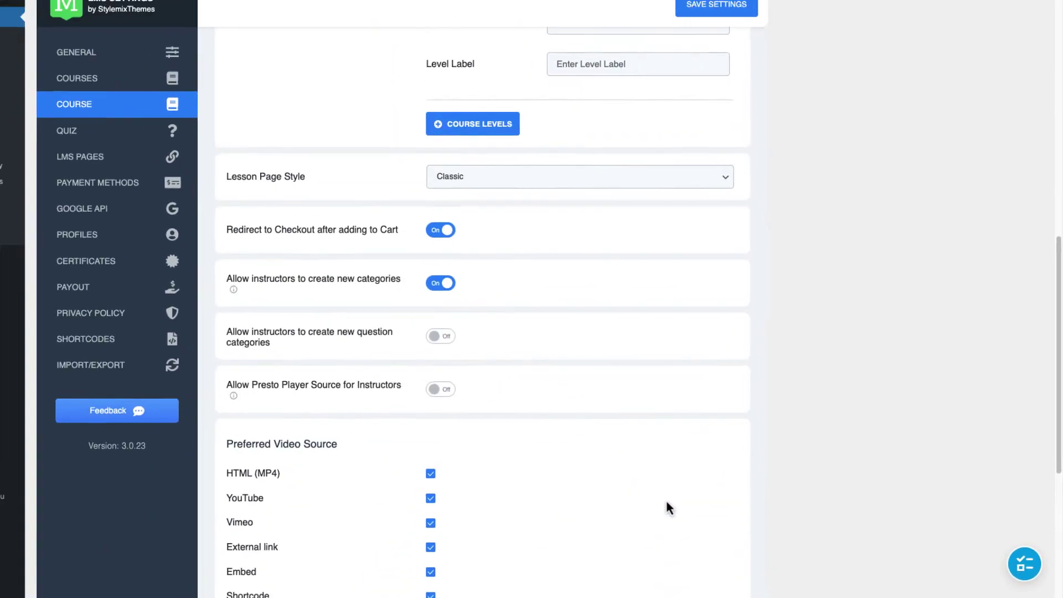
{"action": "scroll", "coordinate": [629, 358], "scroll_direction": "up", "scroll_amount": 3}
{"action": "left_click", "coordinate": [717, 153]}
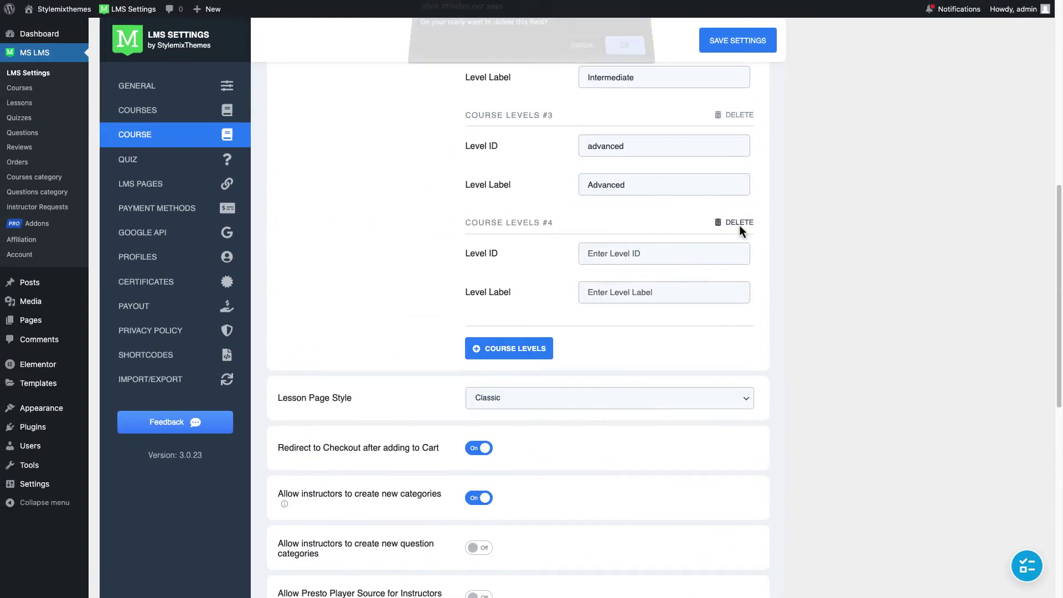
{"action": "left_click", "coordinate": [626, 47]}
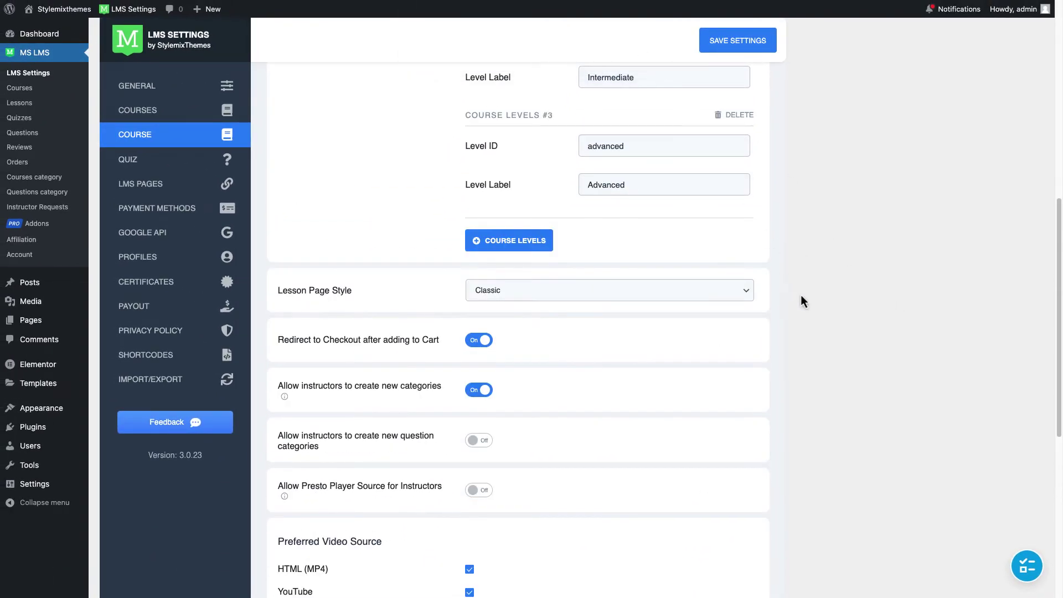
{"action": "scroll", "coordinate": [801, 294], "scroll_direction": "up", "scroll_amount": 3}
{"action": "scroll", "coordinate": [775, 233], "scroll_direction": "down", "scroll_amount": 2}
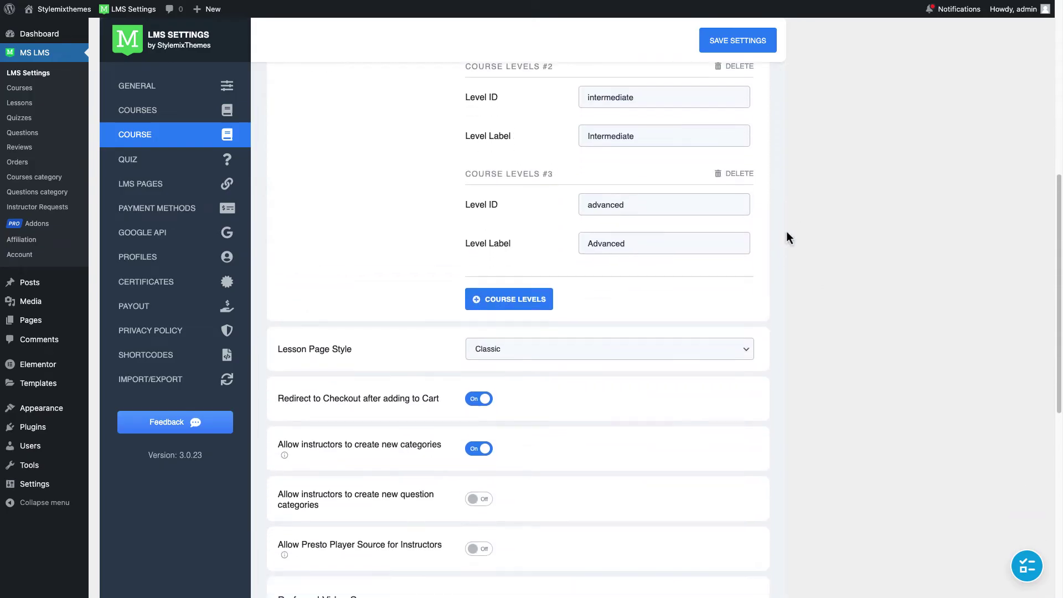
Look at the available lesson page styles and the instructor category and Presto Player options in the Course settings
{"action": "scroll", "coordinate": [786, 231], "scroll_direction": "down", "scroll_amount": 3}
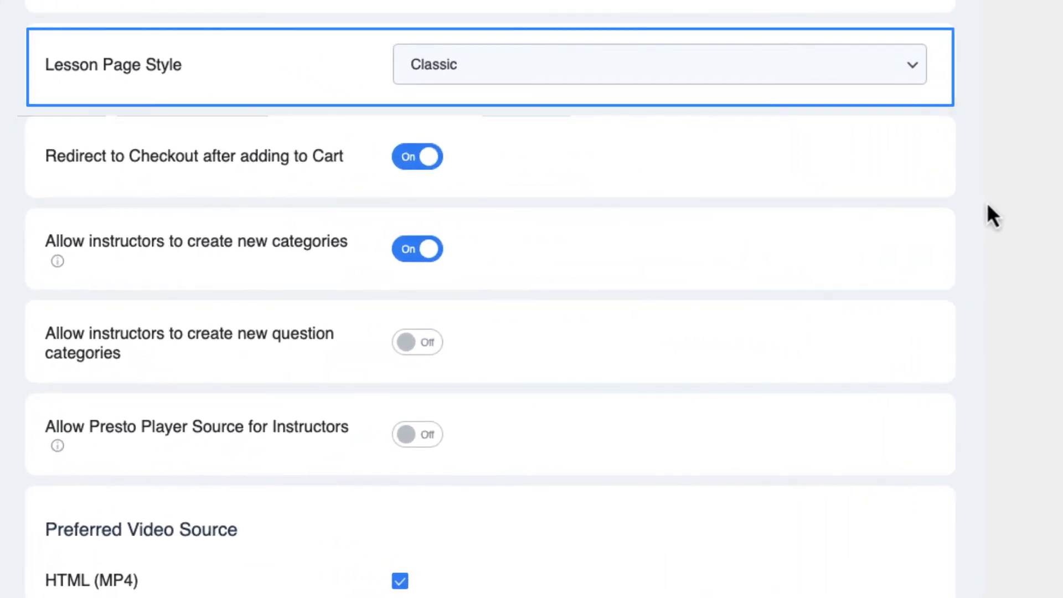
{"action": "left_click", "coordinate": [914, 91]}
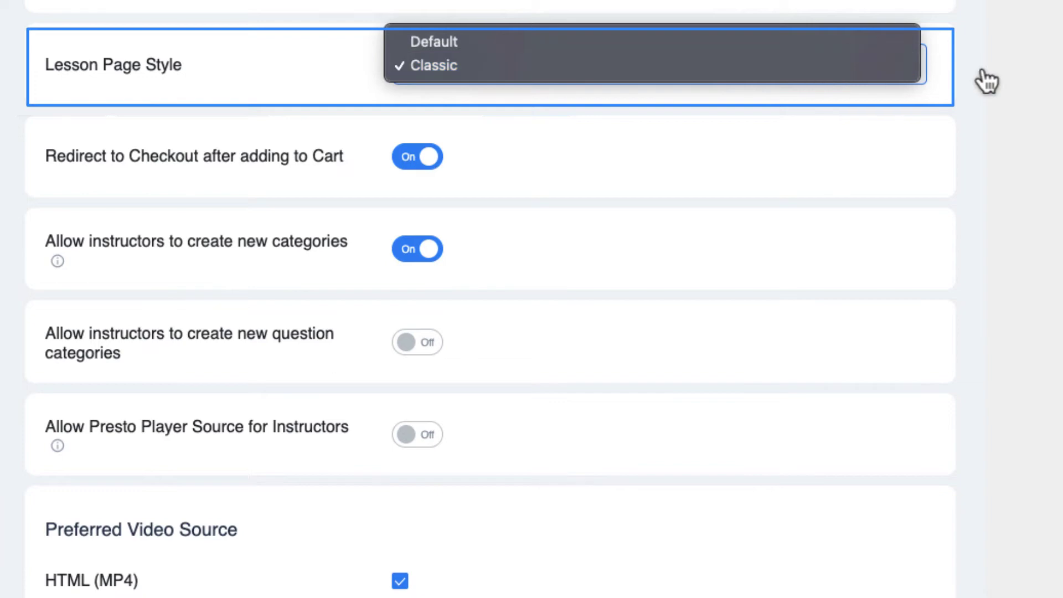
{"action": "left_click", "coordinate": [987, 82]}
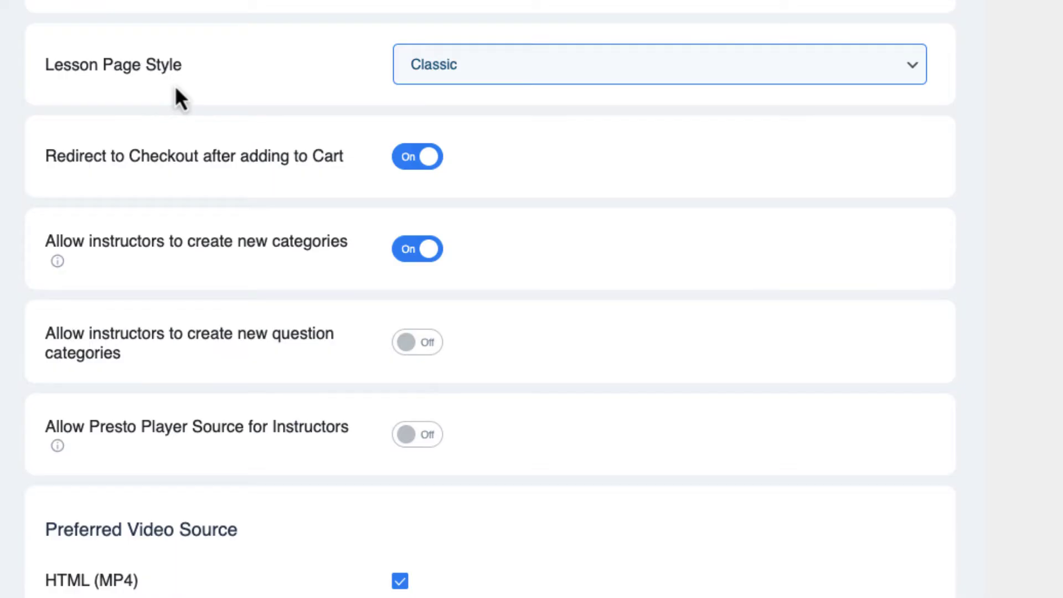
{"action": "scroll", "coordinate": [176, 89], "scroll_direction": "down", "scroll_amount": 3}
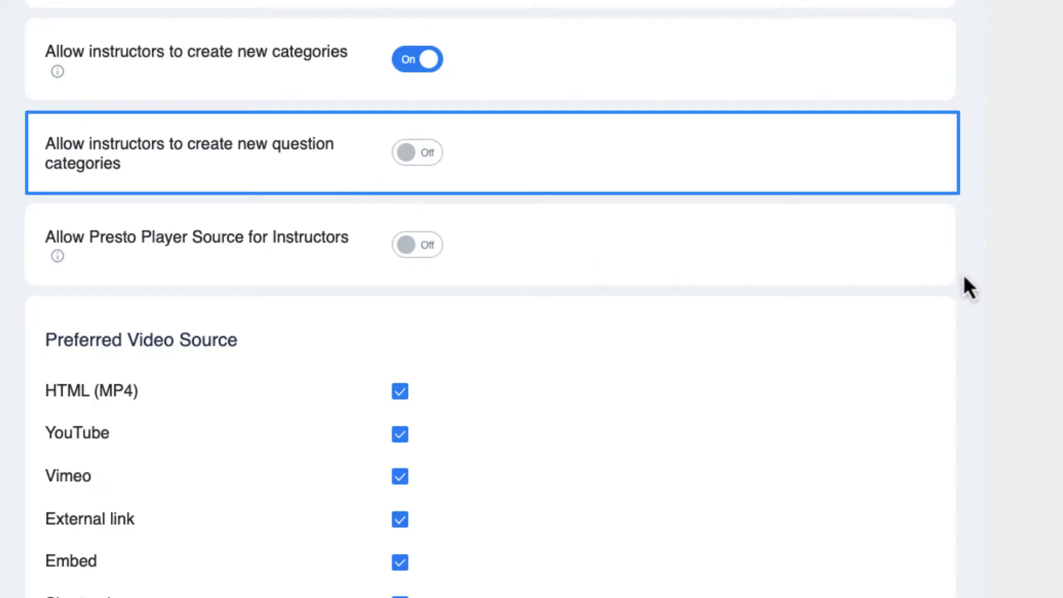
{"action": "scroll", "coordinate": [964, 278], "scroll_direction": "down", "scroll_amount": 2}
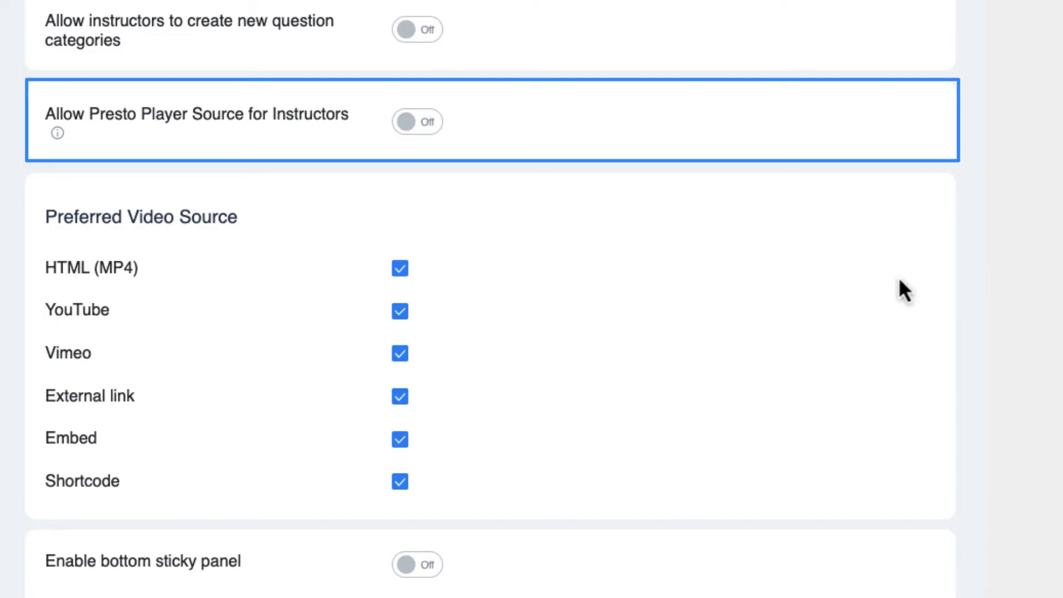
Remove External link and Embed from the preferred video sources
{"action": "scroll", "coordinate": [806, 275], "scroll_direction": "down", "scroll_amount": 1}
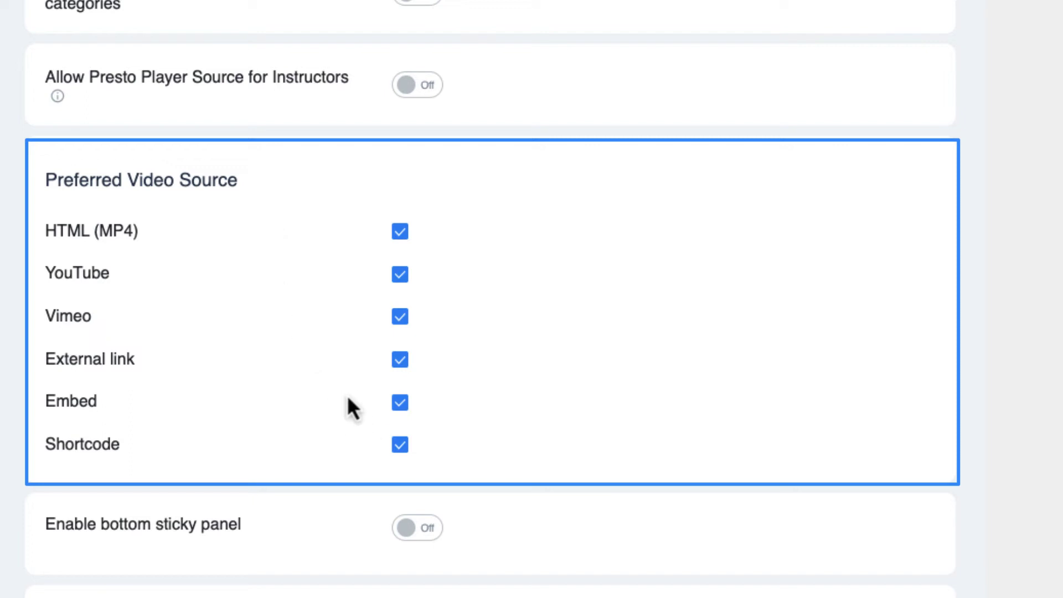
{"action": "left_click", "coordinate": [398, 362]}
{"action": "left_click", "coordinate": [400, 406]}
Enable the bottom sticky panel for course pages
{"action": "scroll", "coordinate": [654, 265], "scroll_direction": "down", "scroll_amount": 6}
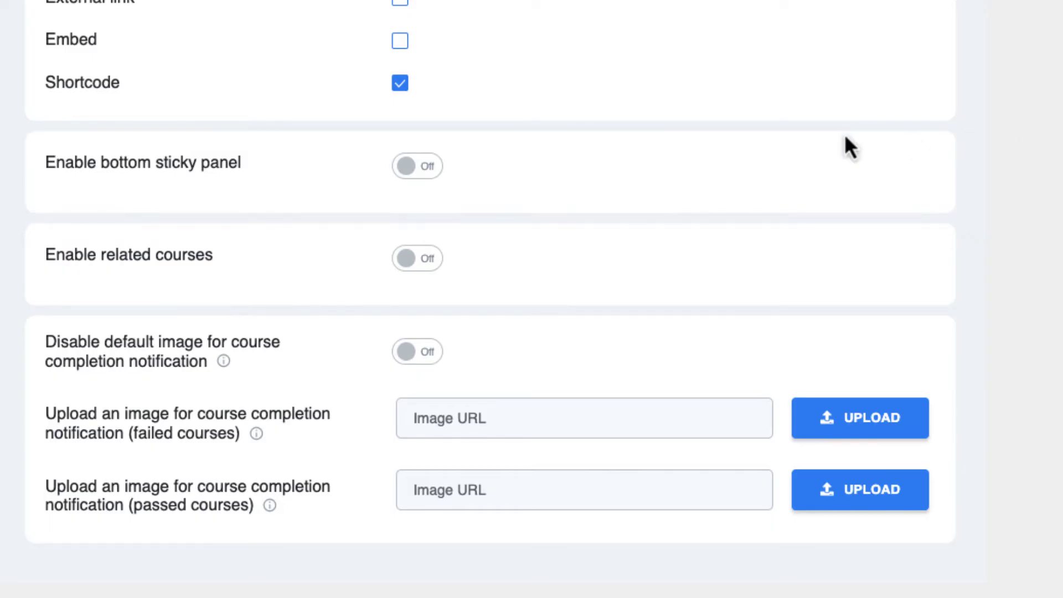
{"action": "left_click", "coordinate": [428, 169]}
{"action": "scroll", "coordinate": [950, 106], "scroll_direction": "down", "scroll_amount": 2}
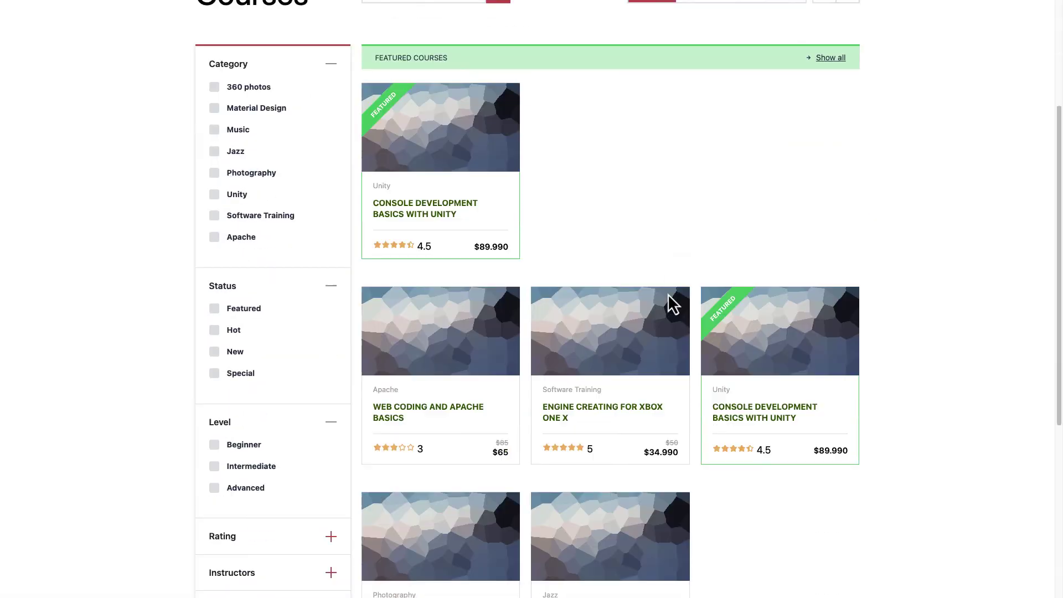
Open the Engine Creating for Xbox One X course from the site's course list and examine its bottom sticky panel
{"action": "scroll", "coordinate": [478, 335], "scroll_direction": "down", "scroll_amount": 1}
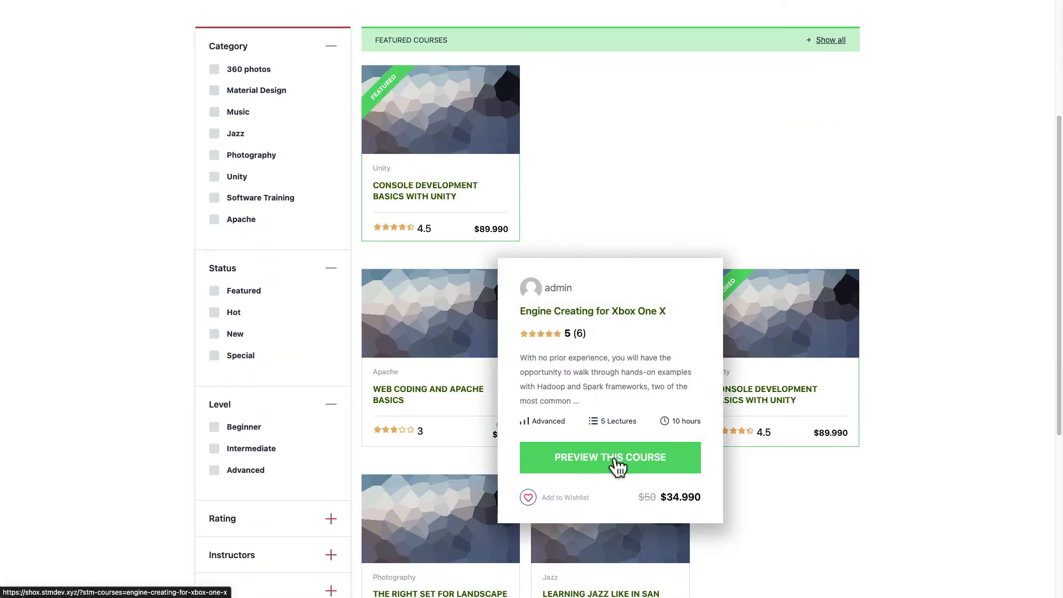
{"action": "left_click", "coordinate": [614, 464]}
{"action": "scroll", "coordinate": [591, 266], "scroll_direction": "down", "scroll_amount": 5}
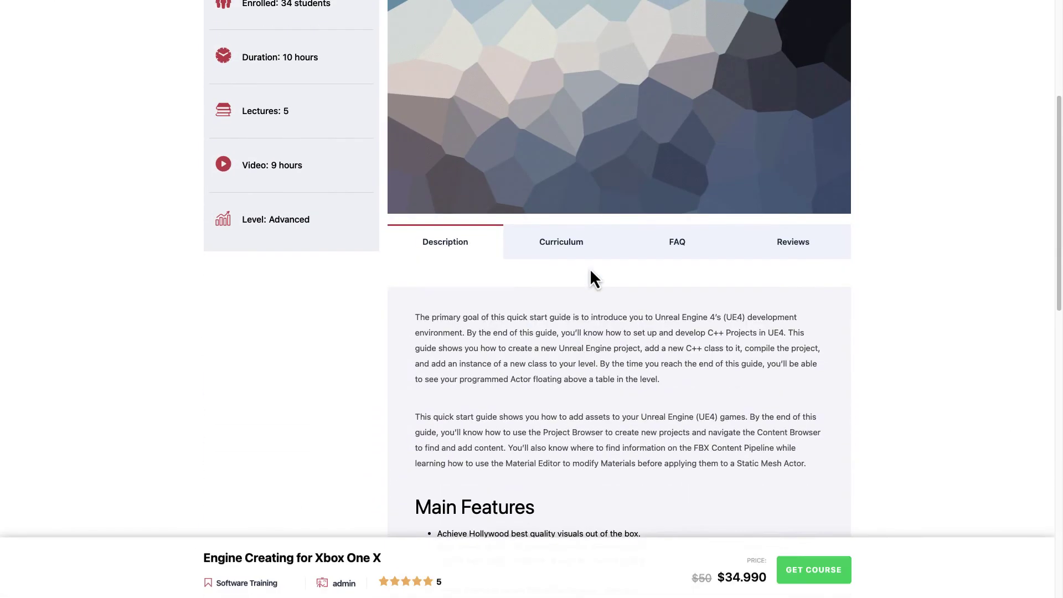
{"action": "scroll", "coordinate": [590, 268], "scroll_direction": "up", "scroll_amount": 1}
{"action": "scroll", "coordinate": [590, 267], "scroll_direction": "down", "scroll_amount": 15}
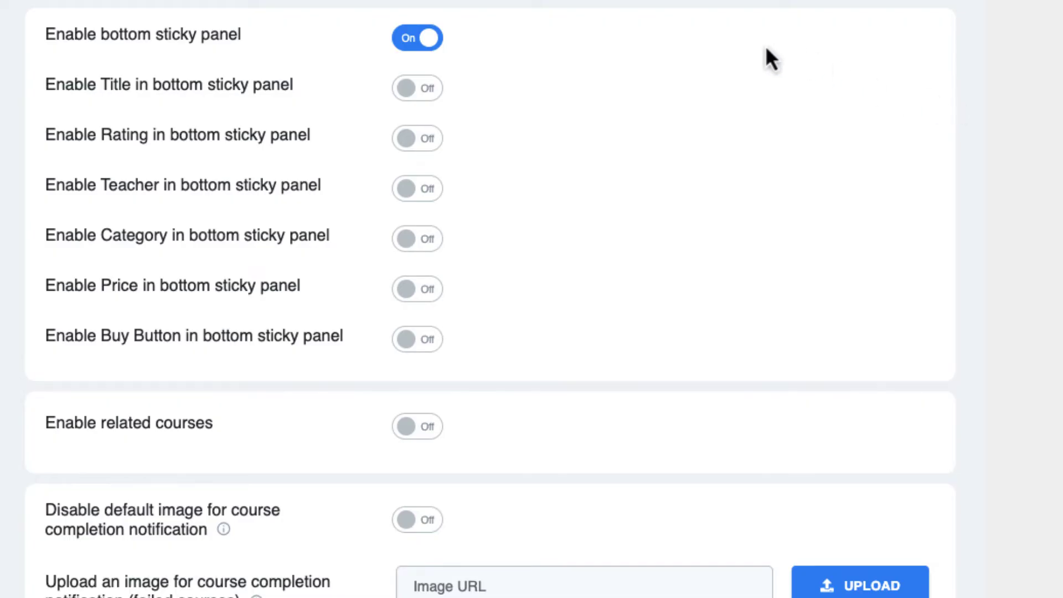
Show the title, rating, teacher, price and buy button in the bottom sticky panel
{"action": "left_click", "coordinate": [434, 88]}
{"action": "left_click", "coordinate": [429, 138]}
{"action": "left_click", "coordinate": [422, 189]}
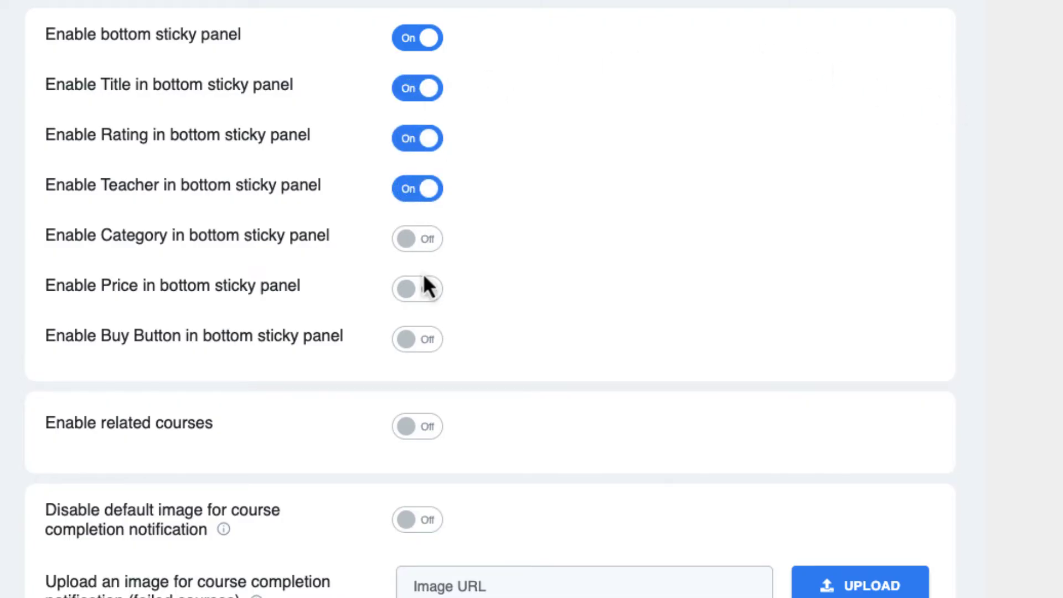
{"action": "left_click", "coordinate": [426, 289]}
{"action": "left_click", "coordinate": [427, 342]}
Enable related courses, set them to display by level, and save the settings
{"action": "scroll", "coordinate": [738, 55], "scroll_direction": "down", "scroll_amount": 3}
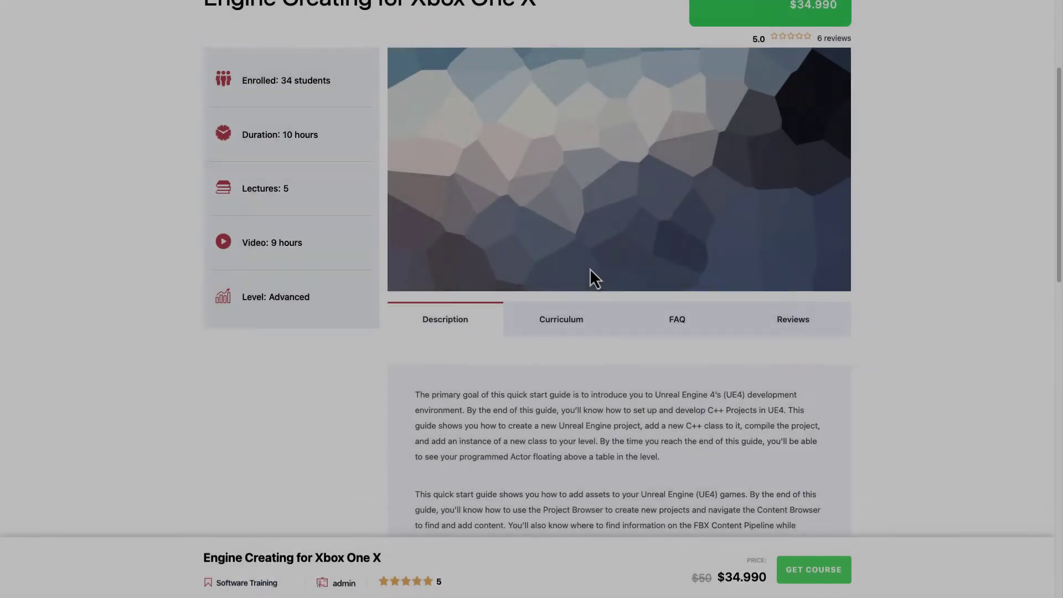
{"action": "scroll", "coordinate": [590, 268], "scroll_direction": "down", "scroll_amount": 1}
{"action": "scroll", "coordinate": [590, 268], "scroll_direction": "down", "scroll_amount": 14}
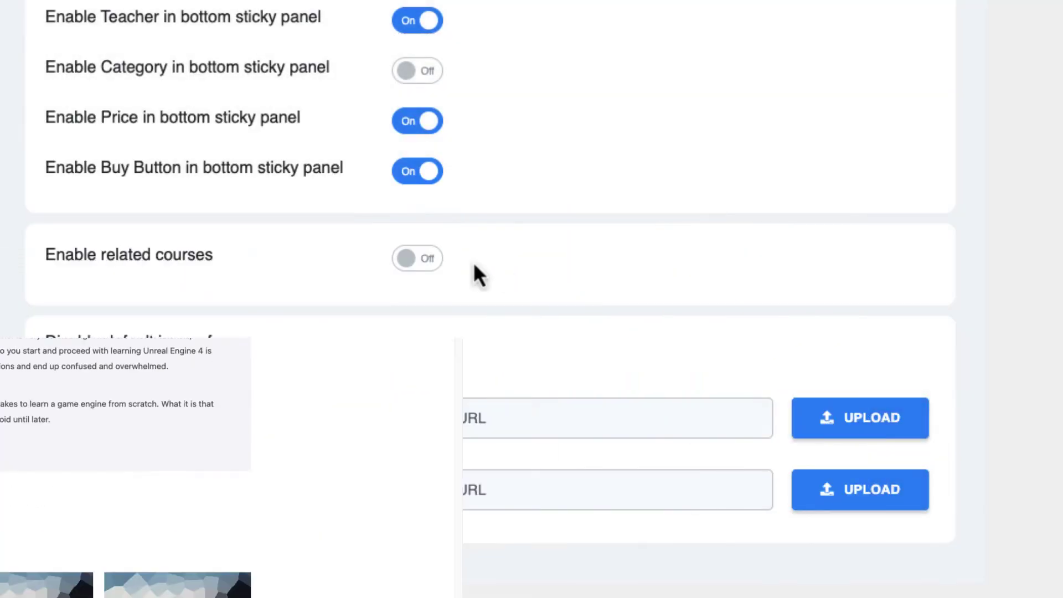
{"action": "left_click", "coordinate": [422, 253]}
{"action": "left_click", "coordinate": [563, 315]}
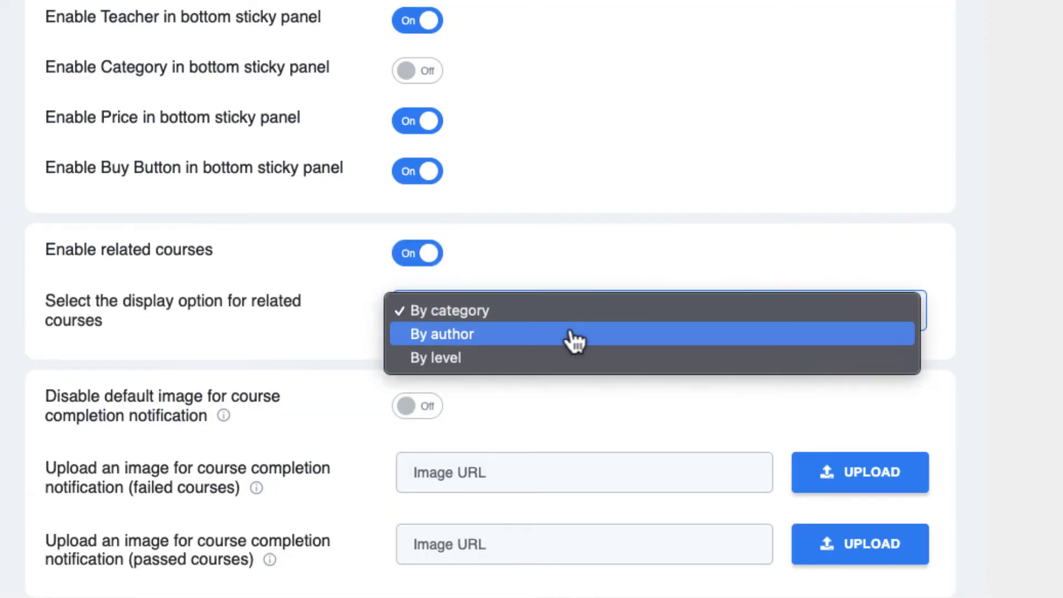
{"action": "left_click", "coordinate": [574, 334]}
{"action": "left_click", "coordinate": [480, 326]}
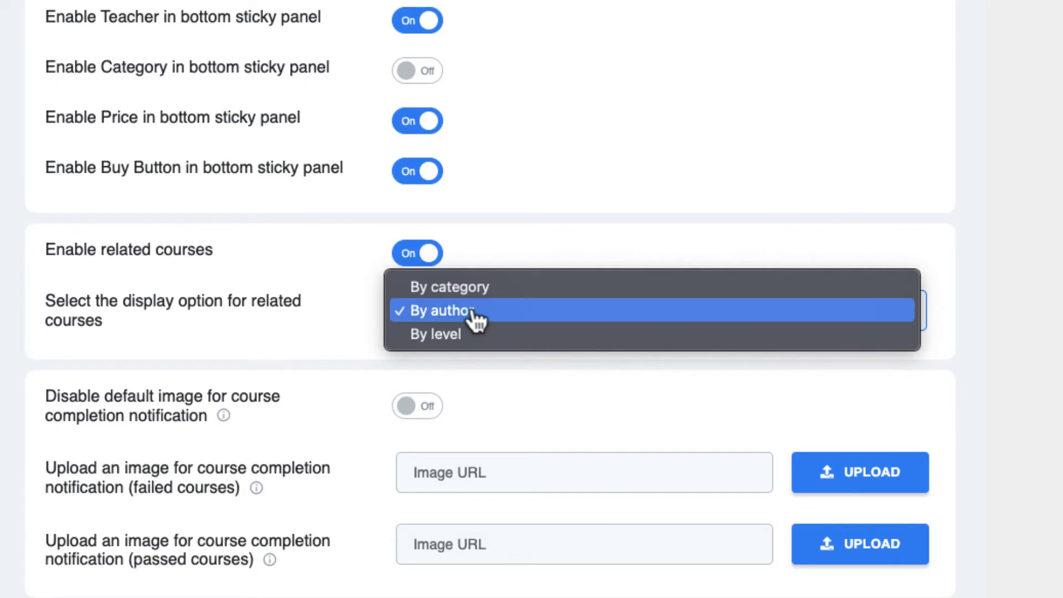
{"action": "left_click", "coordinate": [474, 334]}
{"action": "scroll", "coordinate": [690, 219], "scroll_direction": "down", "scroll_amount": 2}
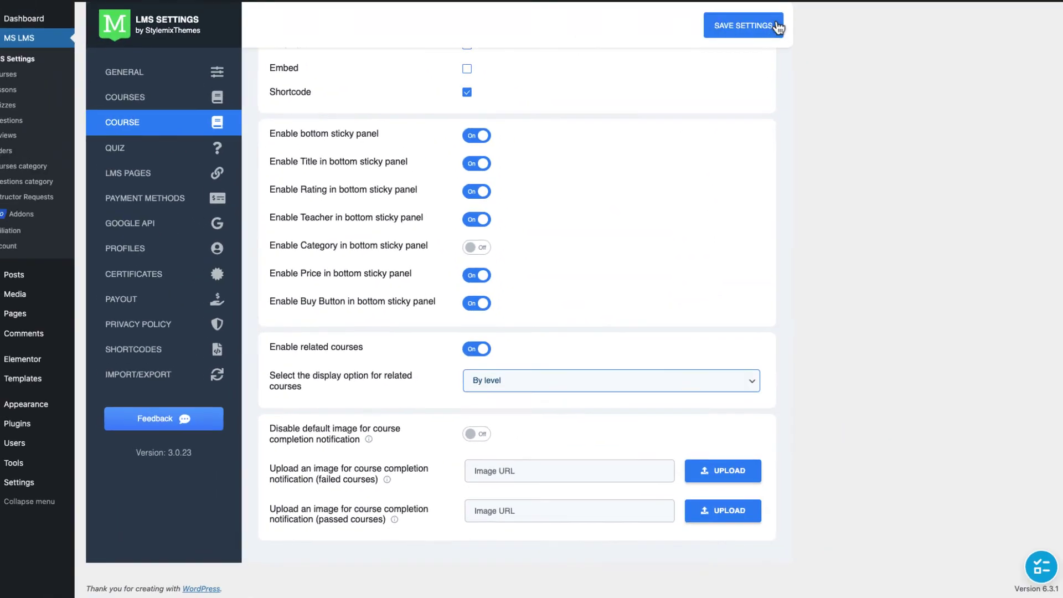
{"action": "left_click", "coordinate": [775, 26]}
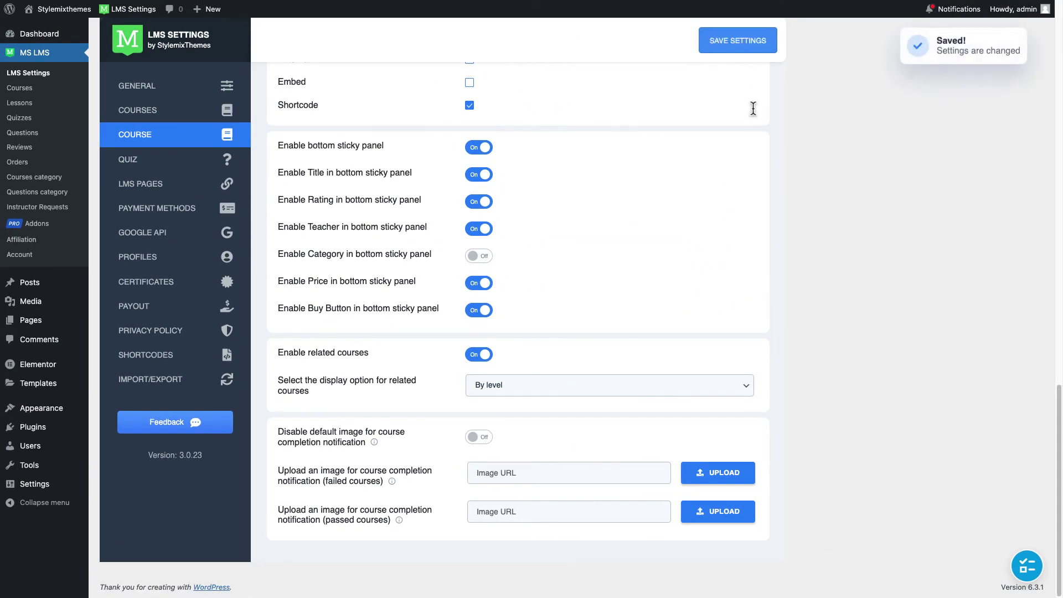
Open the Quiz settings and look at the available quiz styles and media types
{"action": "left_click", "coordinate": [223, 165]}
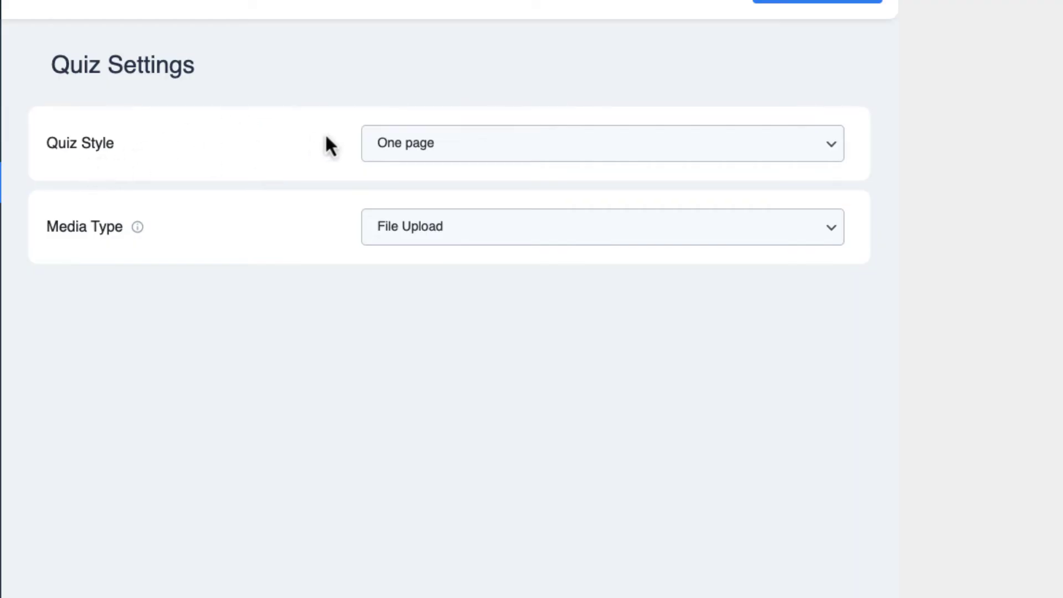
{"action": "left_click", "coordinate": [443, 148]}
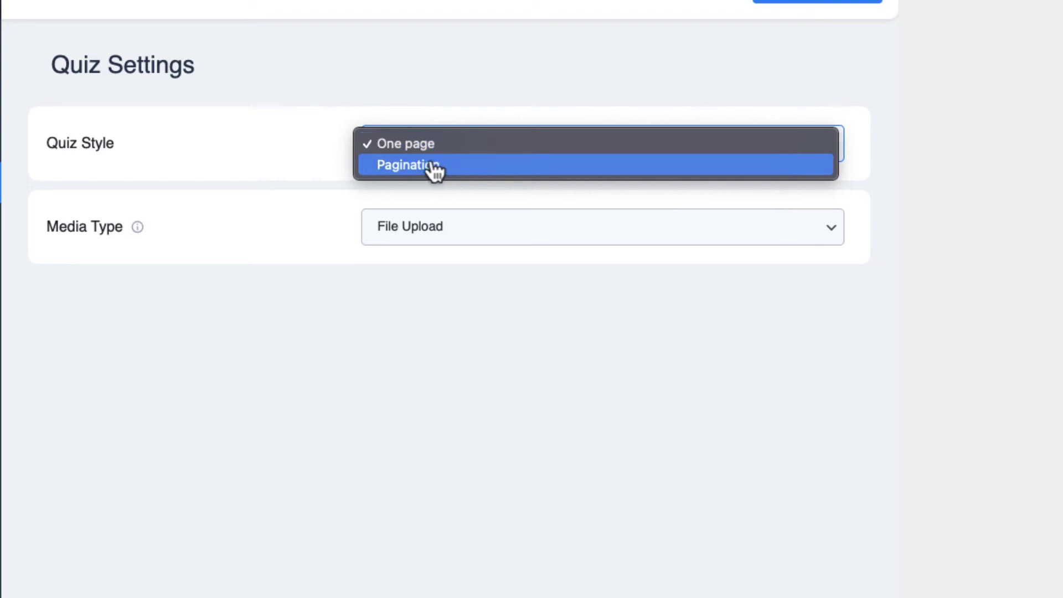
{"action": "left_click", "coordinate": [294, 208]}
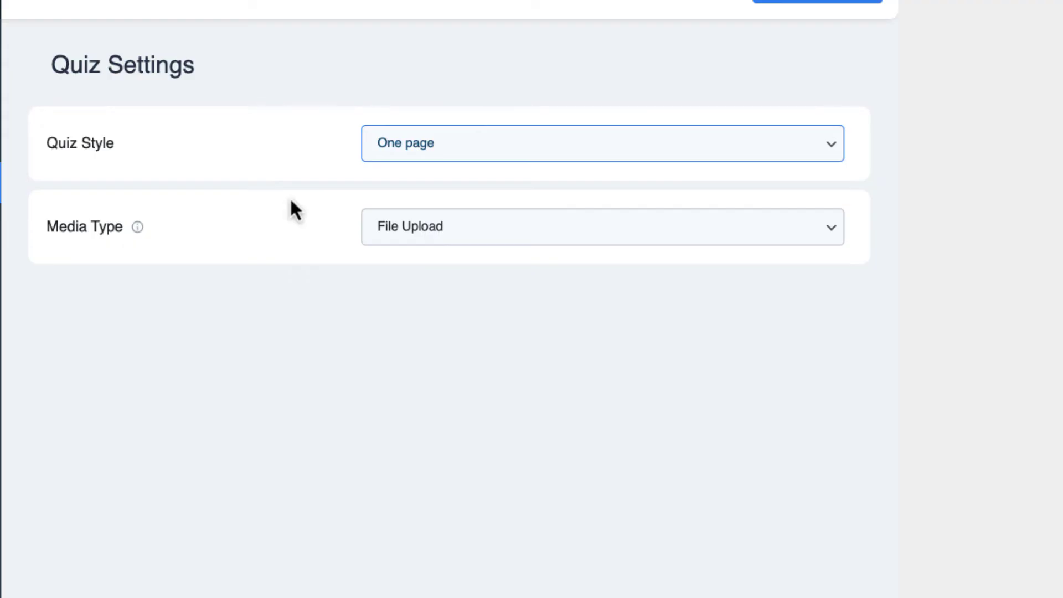
{"action": "left_click", "coordinate": [427, 222]}
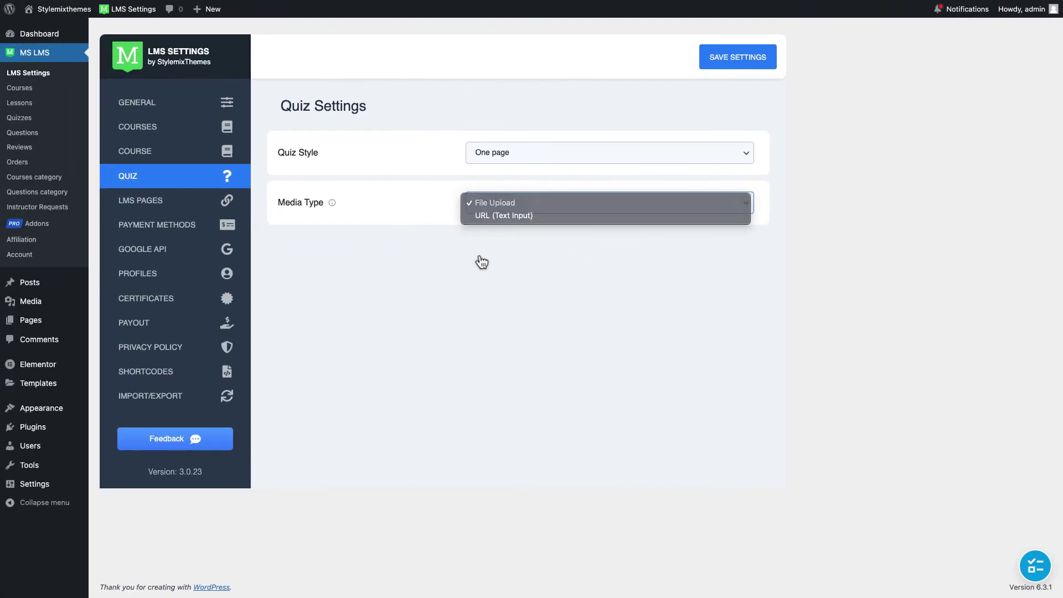
{"action": "left_click", "coordinate": [466, 270]}
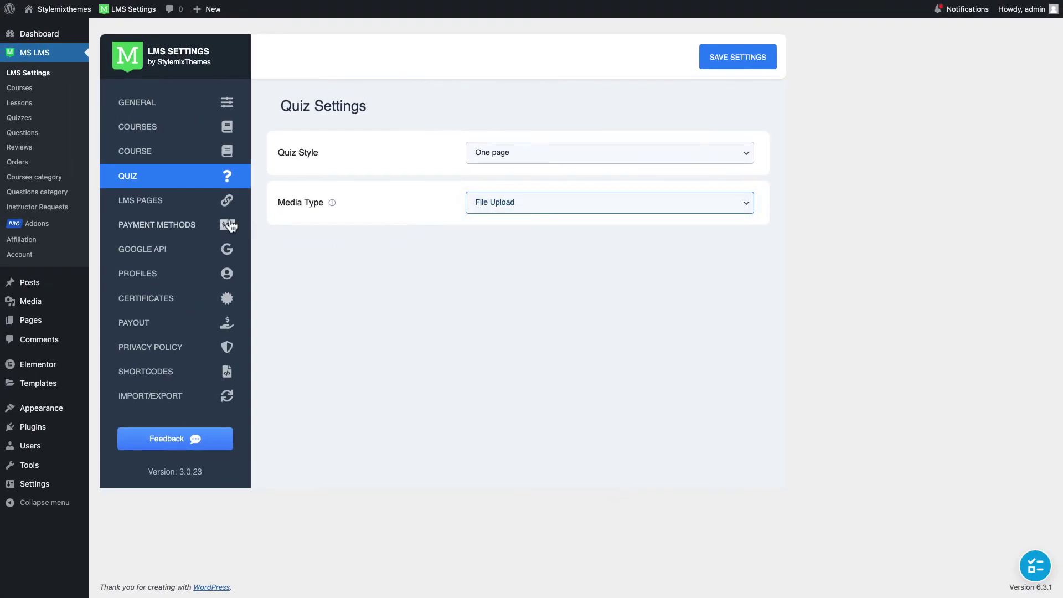
View the LMS Pages settings and open the Courses Page (for Elementor) for editing in Elementor
{"action": "left_click", "coordinate": [210, 201]}
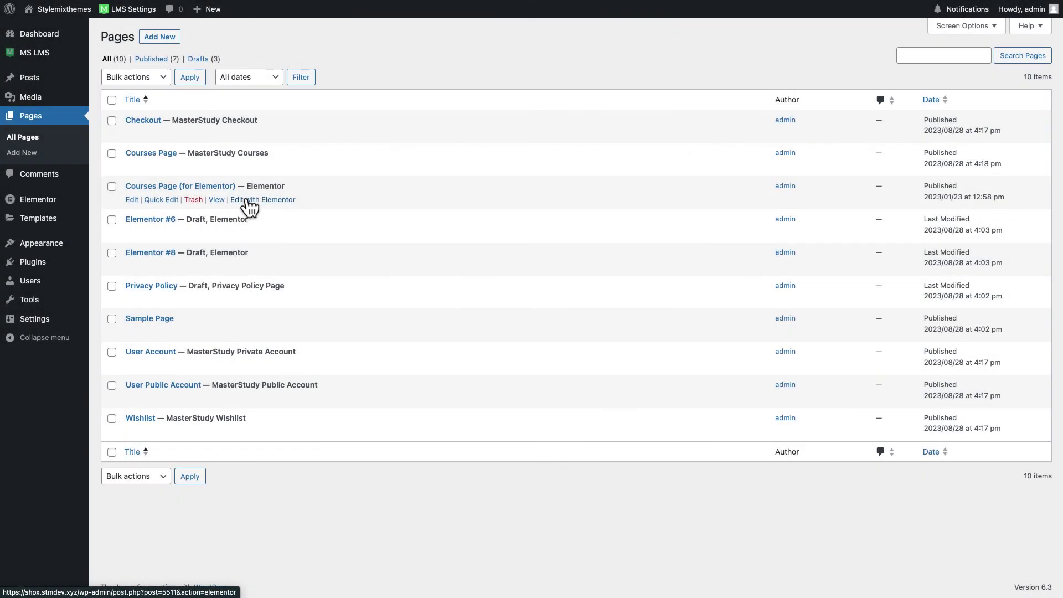
{"action": "left_click", "coordinate": [247, 201]}
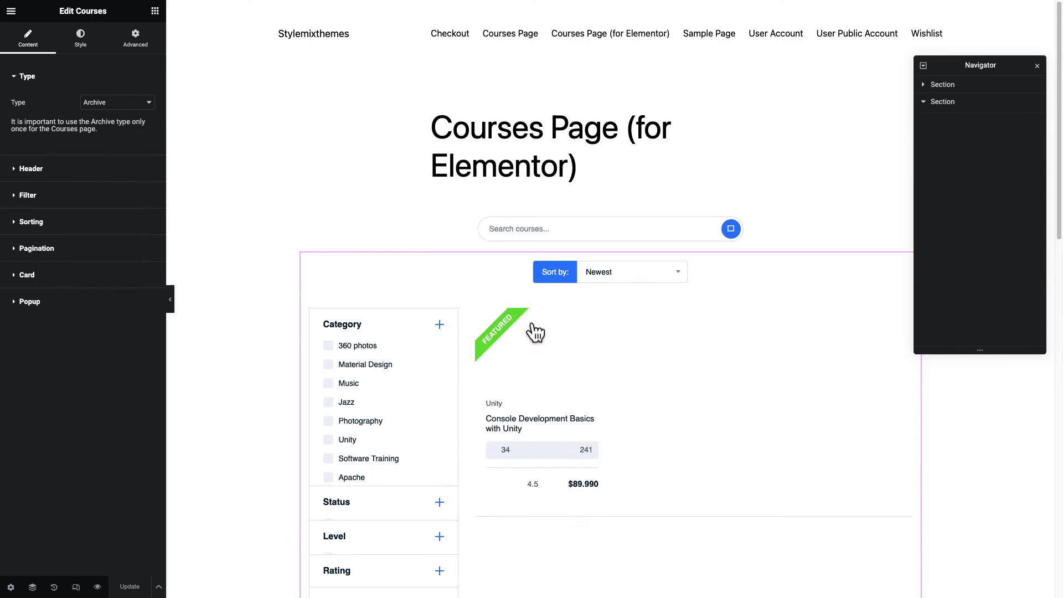
{"action": "scroll", "coordinate": [681, 308], "scroll_direction": "down", "scroll_amount": 4}
{"action": "scroll", "coordinate": [635, 249], "scroll_direction": "up", "scroll_amount": 2}
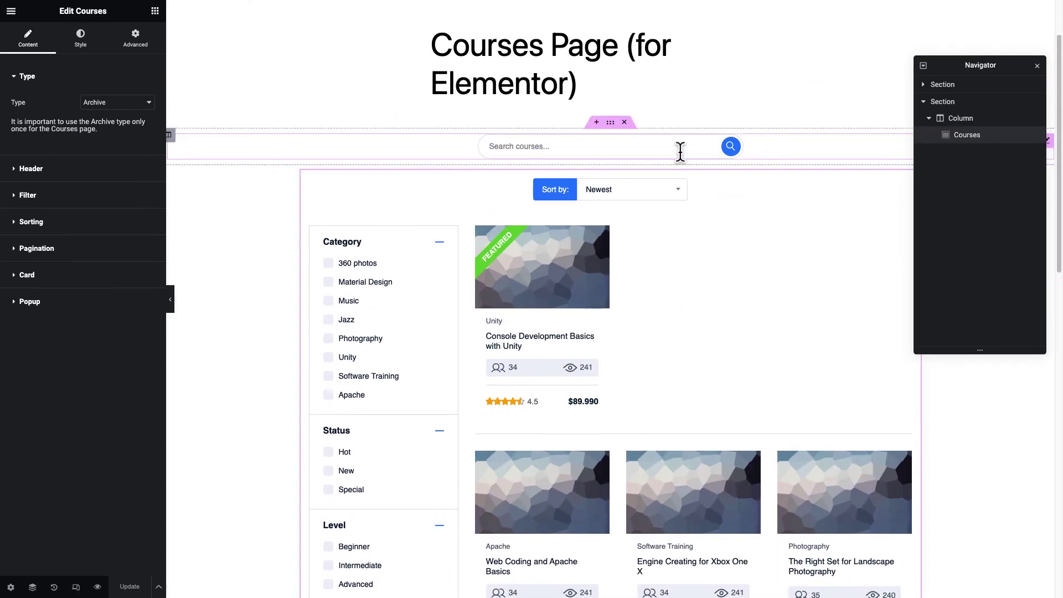
Set the height of the course search section to Fit To Screen
{"action": "left_click", "coordinate": [610, 123]}
{"action": "left_click", "coordinate": [133, 149]}
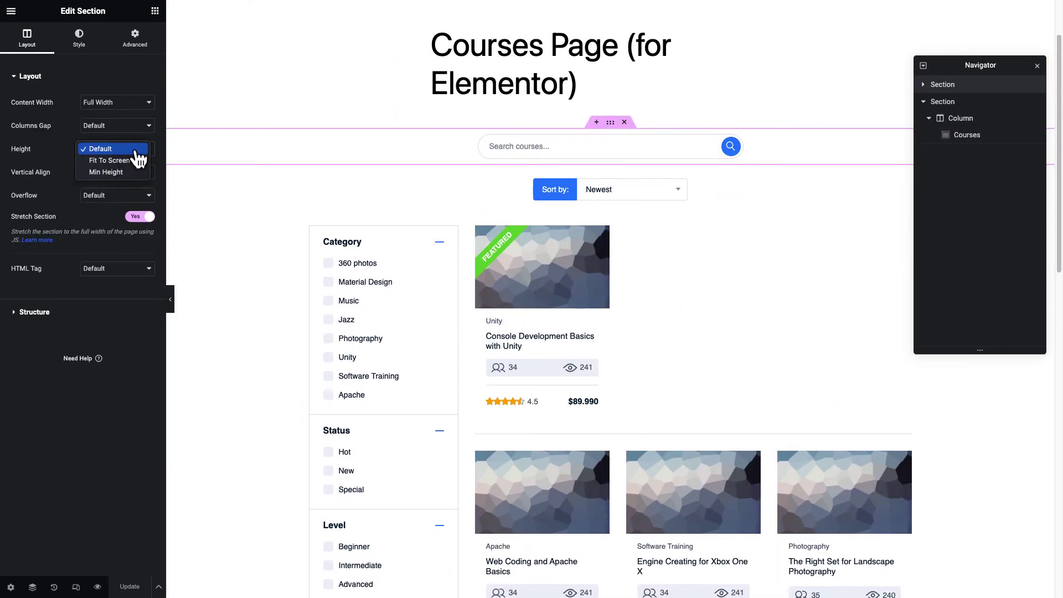
{"action": "left_click", "coordinate": [123, 161]}
{"action": "scroll", "coordinate": [526, 276], "scroll_direction": "down", "scroll_amount": 12}
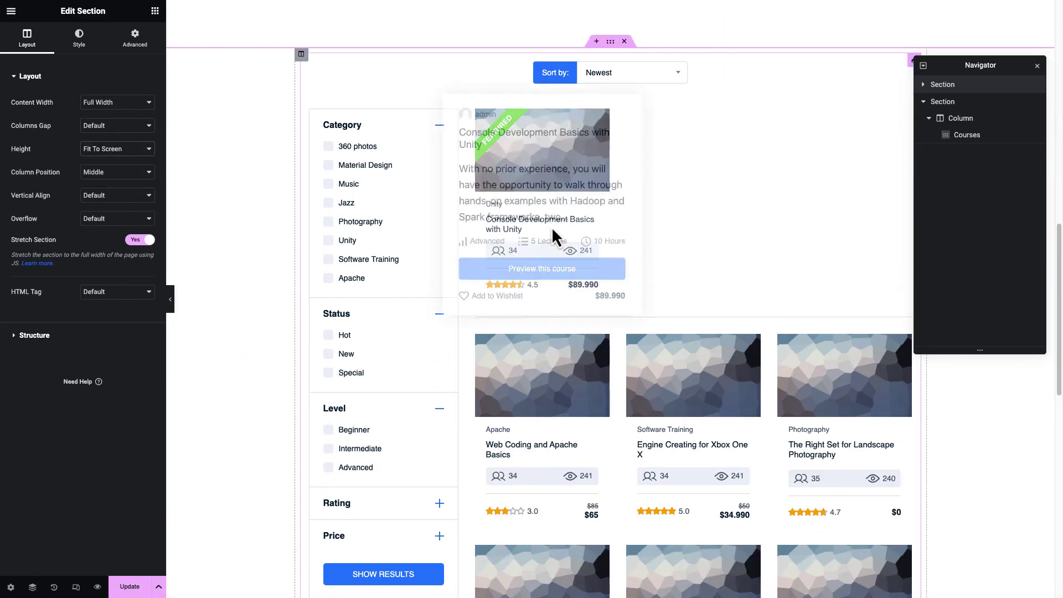
Select the Courses widget and look through its Style and Advanced settings
{"action": "left_click", "coordinate": [656, 231]}
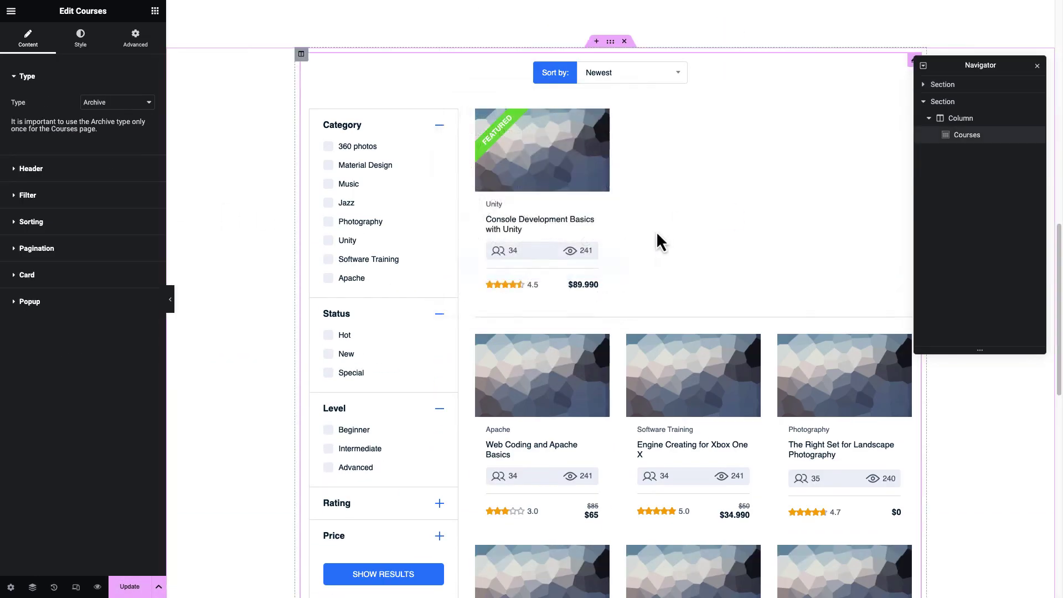
{"action": "left_click", "coordinate": [80, 37]}
{"action": "left_click", "coordinate": [136, 40]}
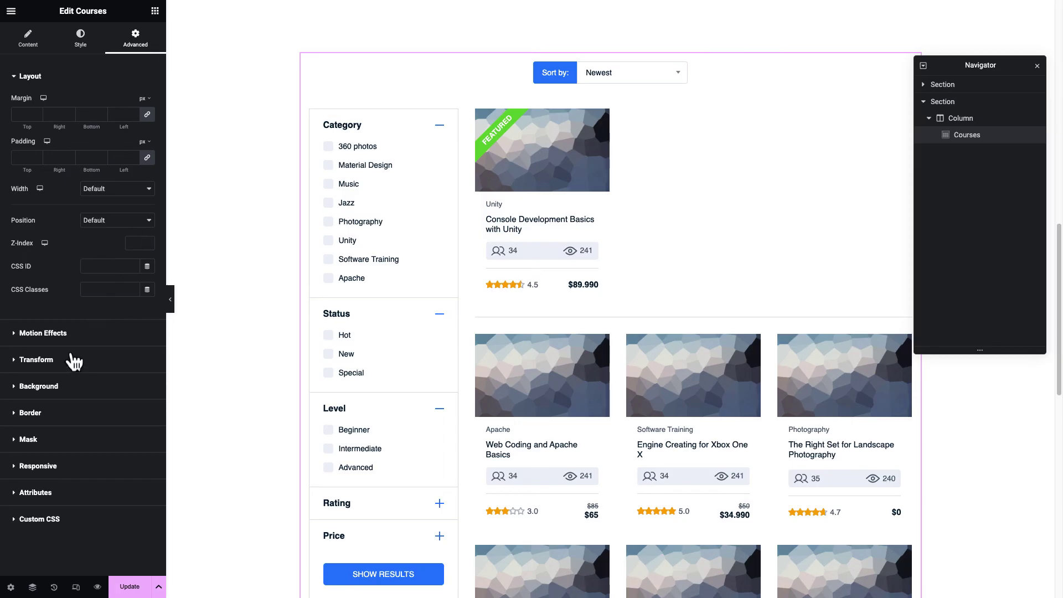
{"action": "left_click", "coordinate": [54, 378]}
{"action": "left_click", "coordinate": [54, 377]}
{"action": "left_click", "coordinate": [116, 246]}
{"action": "left_click", "coordinate": [103, 249]}
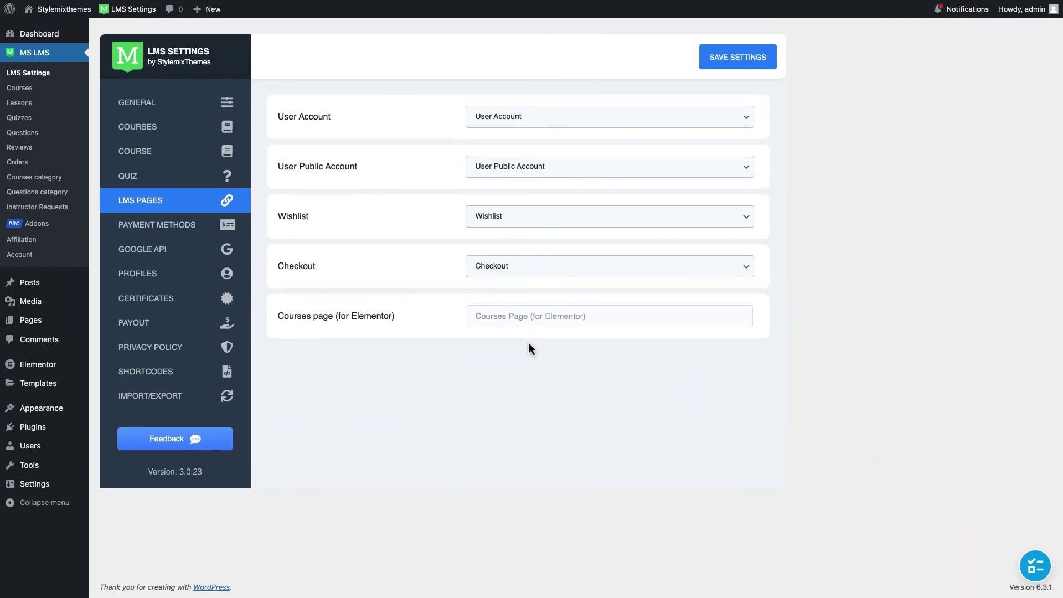
Enable Offline payment, Wire Transfer, Paypal and Stripe in the Payment Methods settings
{"action": "left_click", "coordinate": [157, 224]}
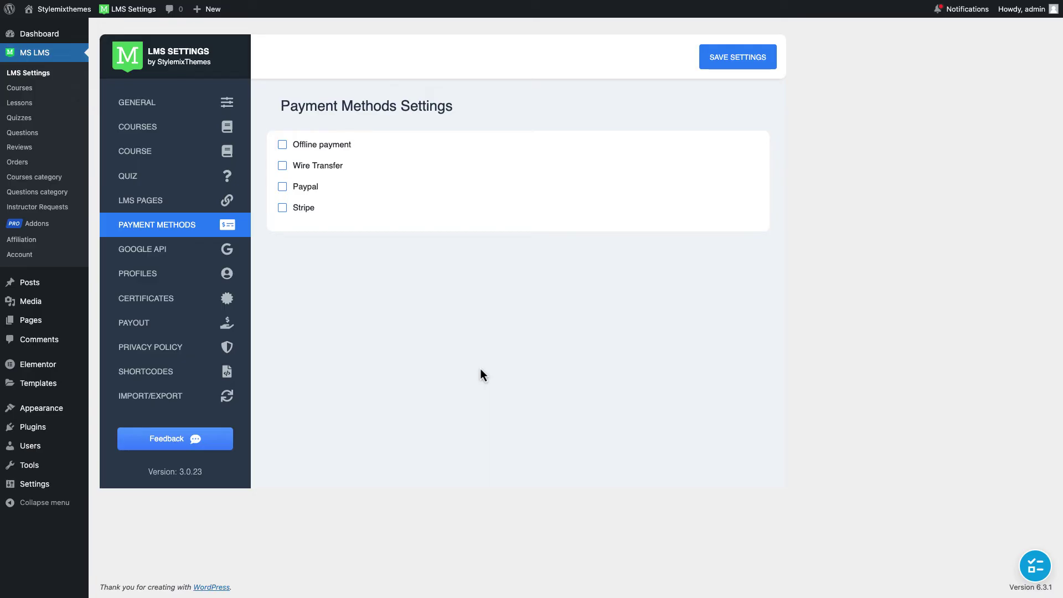
{"action": "left_click", "coordinate": [335, 147]}
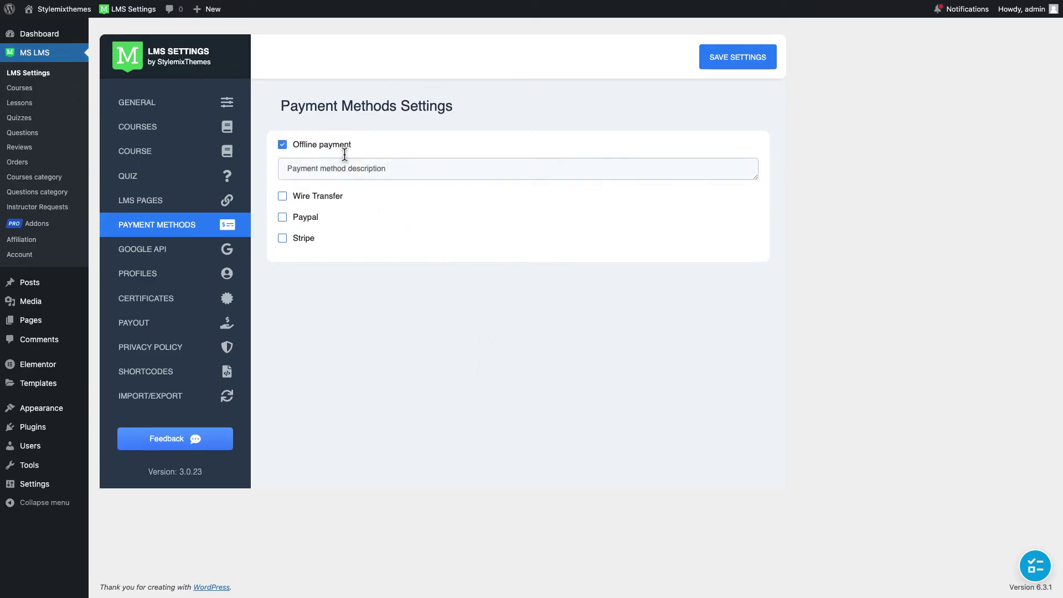
{"action": "left_click", "coordinate": [334, 198]}
{"action": "left_click", "coordinate": [304, 370]}
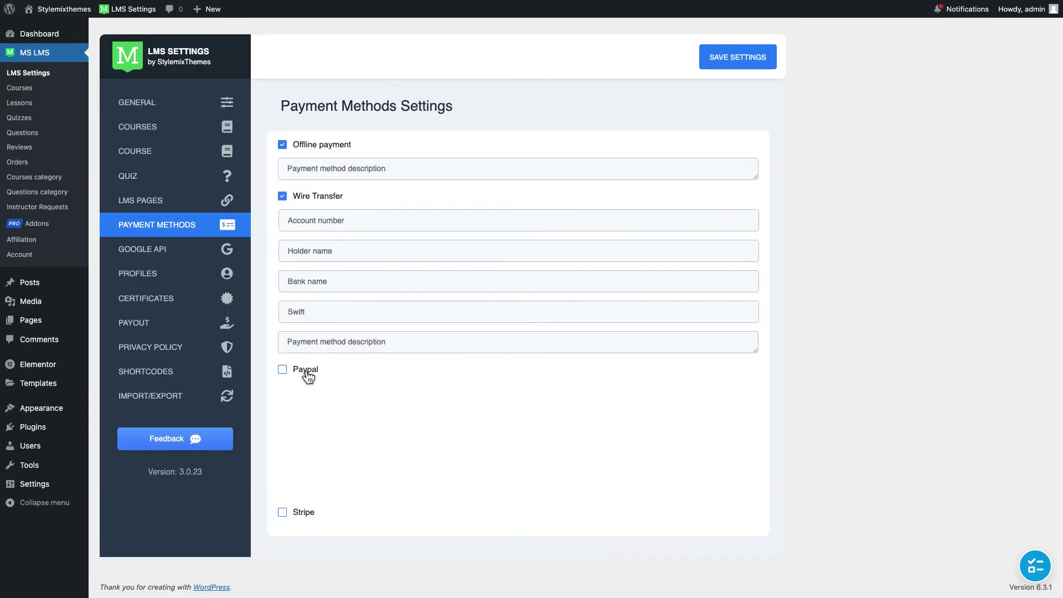
{"action": "left_click", "coordinate": [308, 511]}
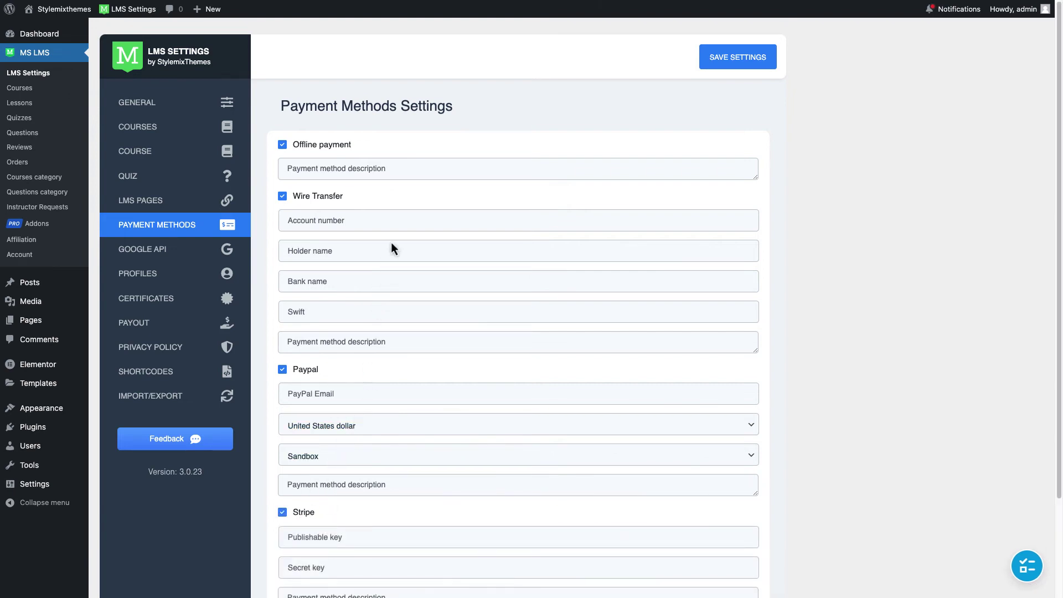
Disable the Wire Transfer, Paypal and Stripe payment methods, keeping only Offline payment enabled
{"action": "scroll", "coordinate": [398, 364], "scroll_direction": "down", "scroll_amount": 2}
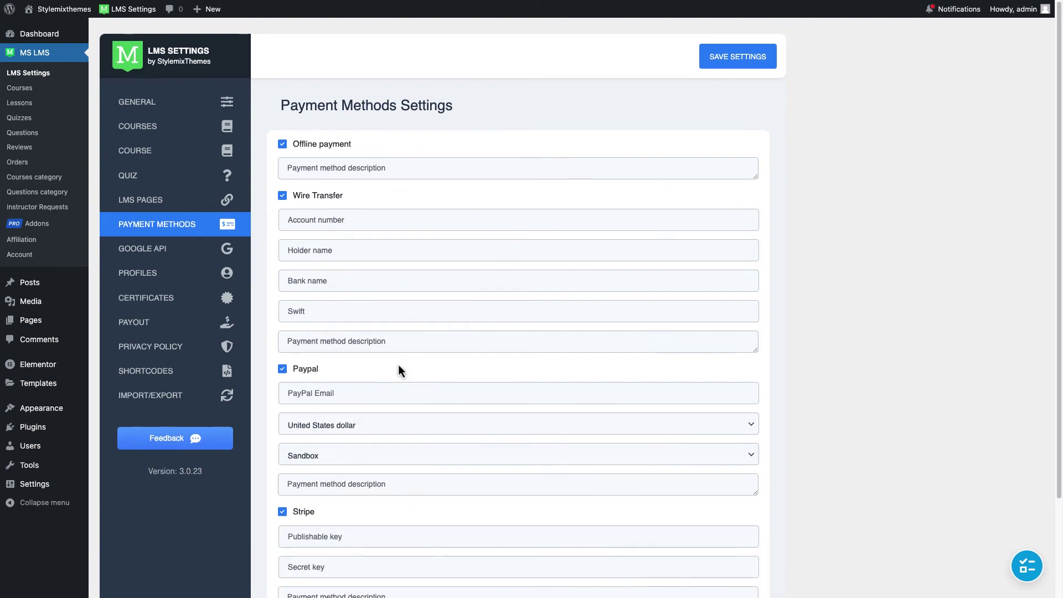
{"action": "scroll", "coordinate": [397, 364], "scroll_direction": "up", "scroll_amount": 2}
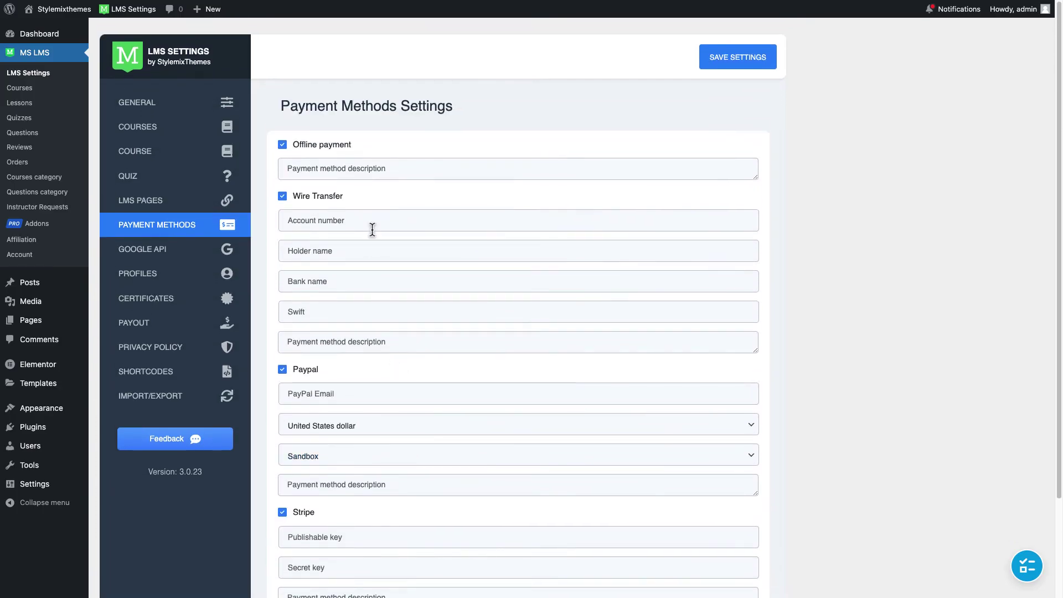
{"action": "left_click", "coordinate": [333, 197]}
{"action": "left_click", "coordinate": [311, 217]}
{"action": "left_click", "coordinate": [310, 238]}
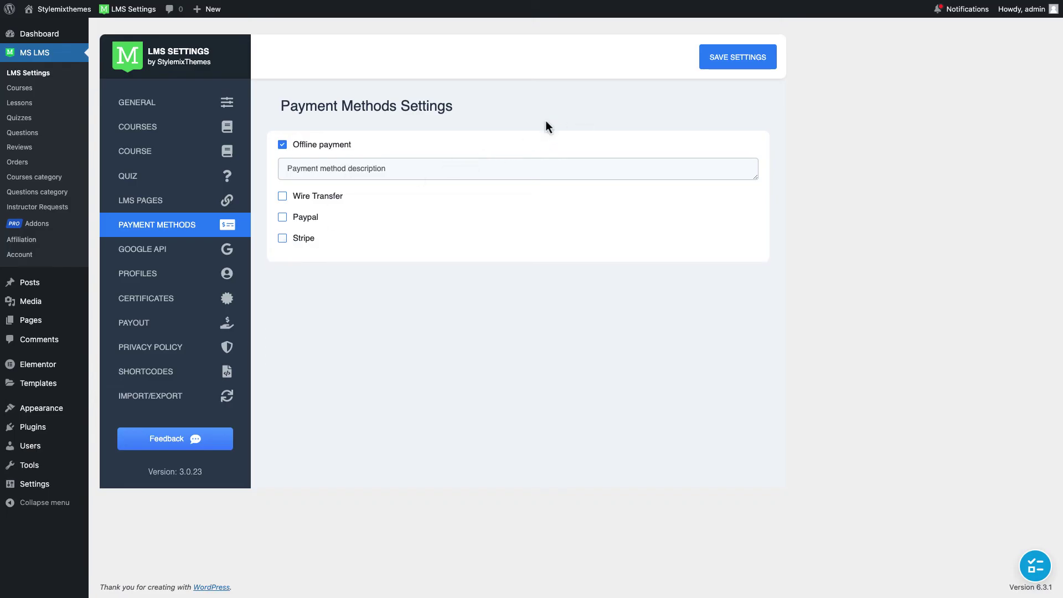
View the Recaptcha Site Key and Private Key fields in the Google API settings
{"action": "left_click", "coordinate": [188, 252]}
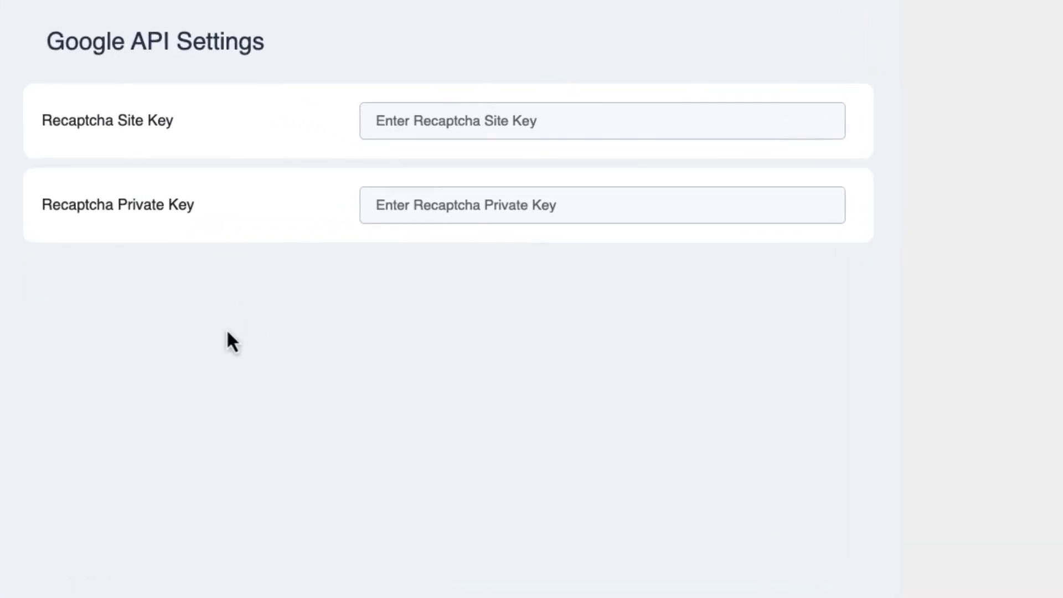
{"action": "left_click", "coordinate": [394, 109]}
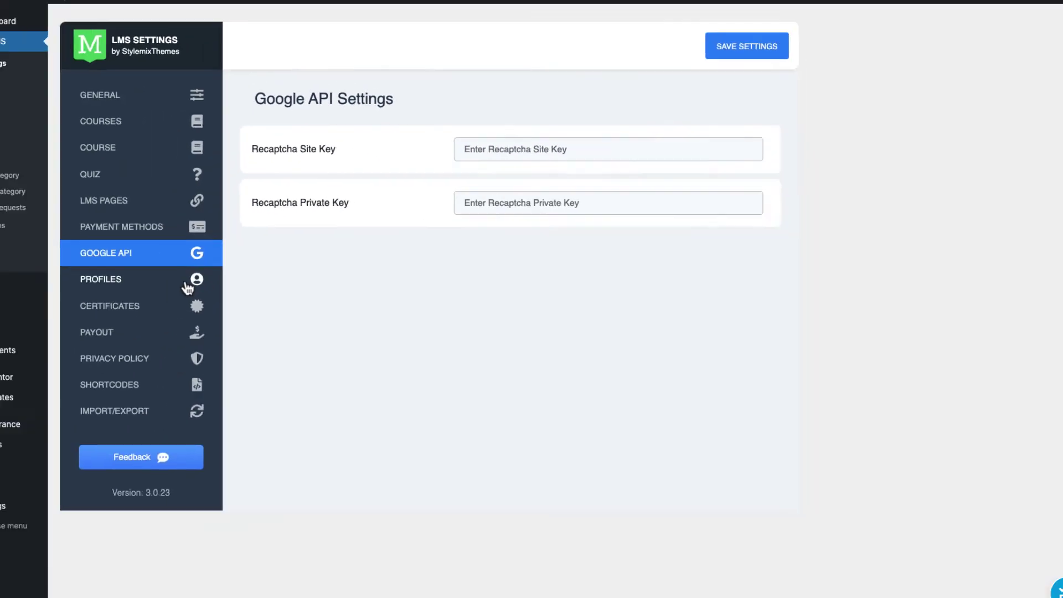
Enable Course Pre-moderation in the Profiles settings and check the page choices for the Instructors Archive Page
{"action": "left_click", "coordinate": [218, 280]}
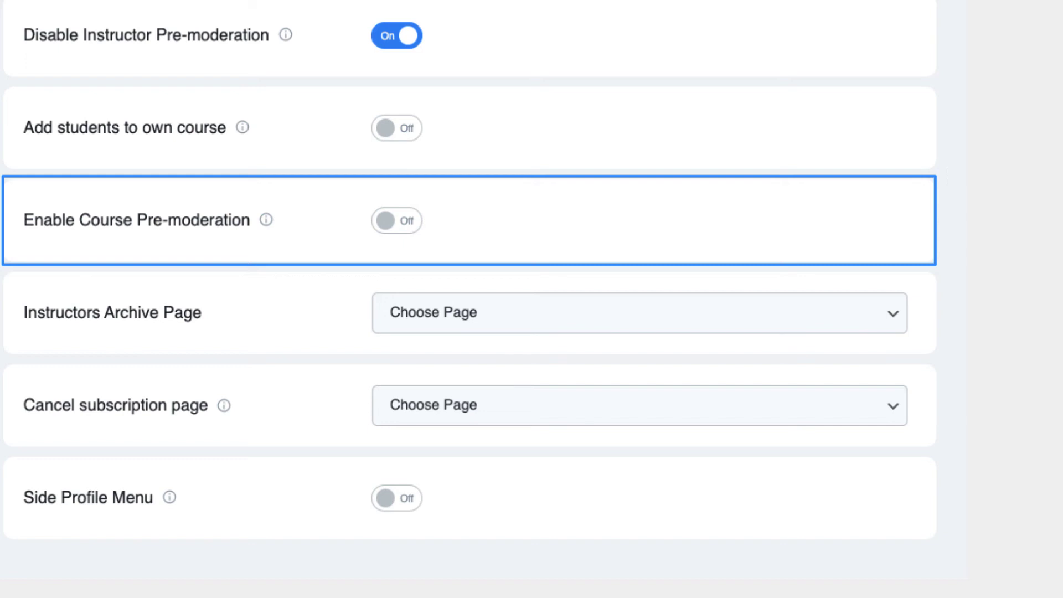
{"action": "left_click", "coordinate": [407, 222]}
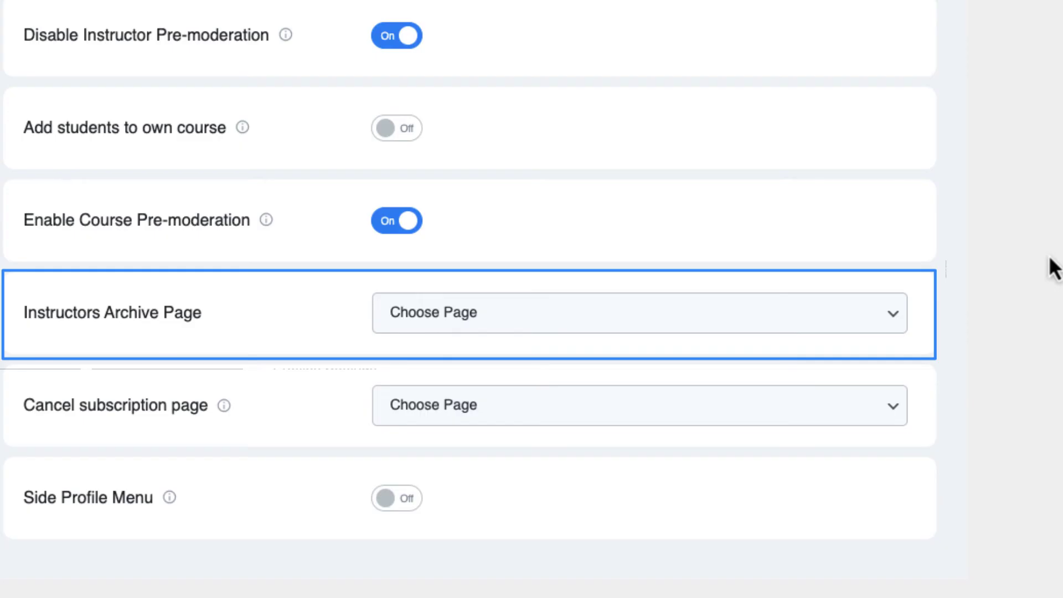
{"action": "left_click", "coordinate": [842, 331]}
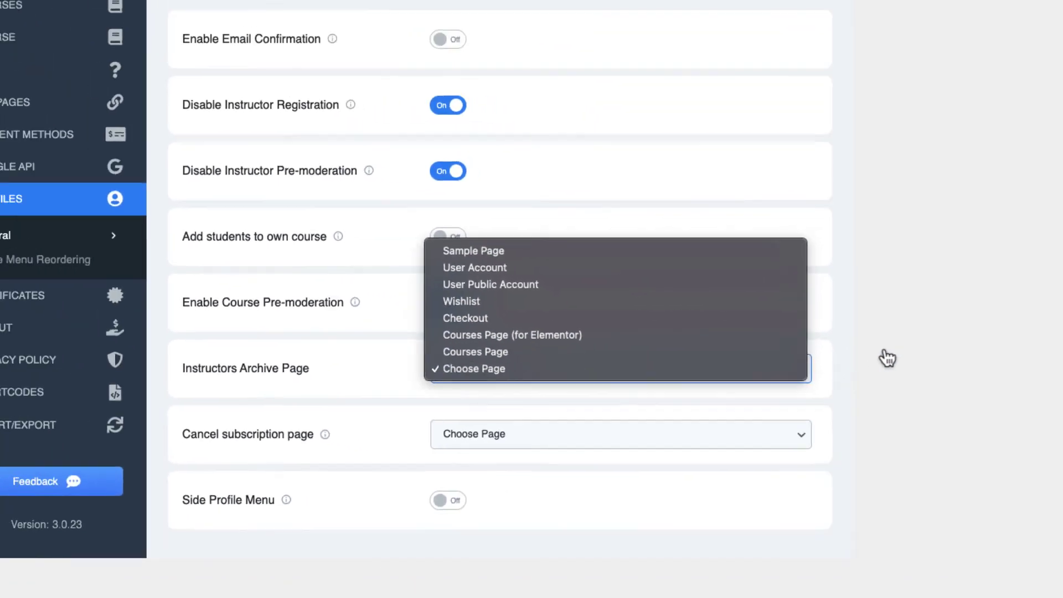
{"action": "left_click", "coordinate": [1010, 295]}
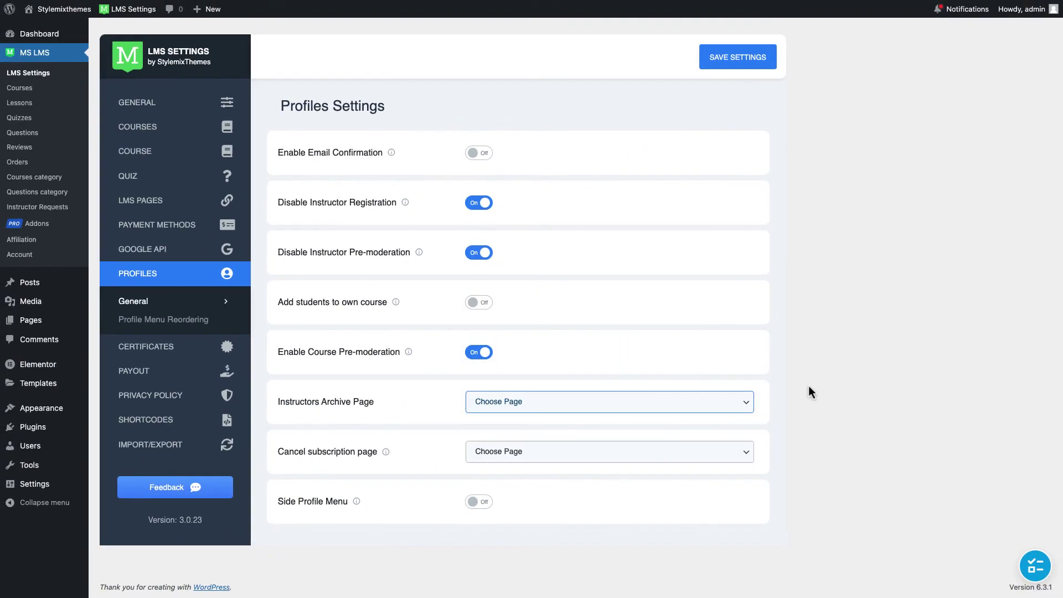
Enable the Side Profile Menu and check its position options, keeping the position at Left
{"action": "mouse_move", "coordinate": [66, 329]}
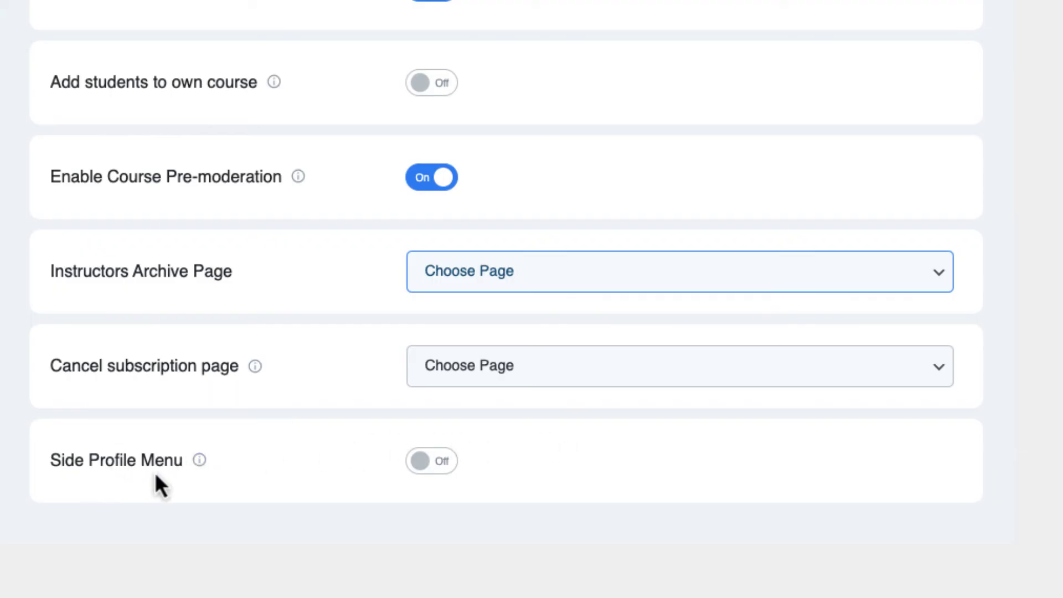
{"action": "left_click", "coordinate": [413, 468]}
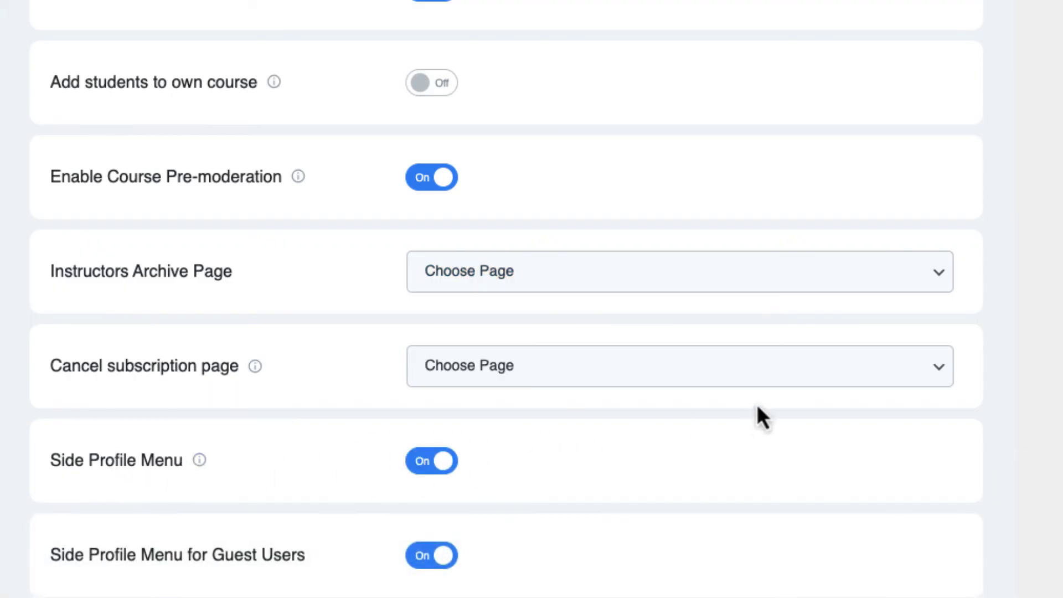
{"action": "scroll", "coordinate": [756, 404], "scroll_direction": "down", "scroll_amount": 5}
{"action": "scroll", "coordinate": [924, 401], "scroll_direction": "down", "scroll_amount": 1}
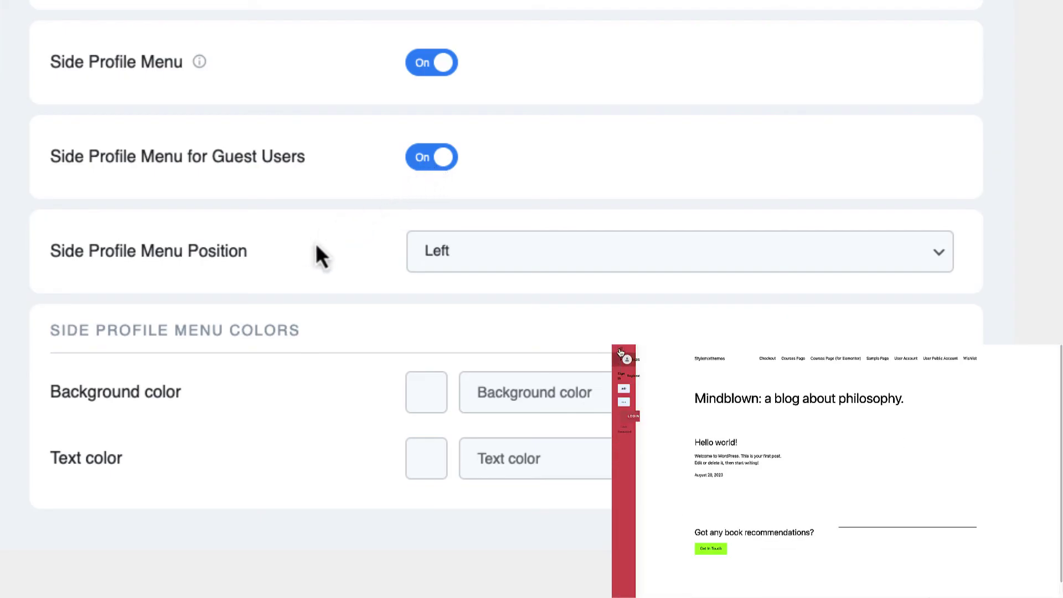
{"action": "left_click", "coordinate": [506, 258]}
{"action": "left_click", "coordinate": [304, 254]}
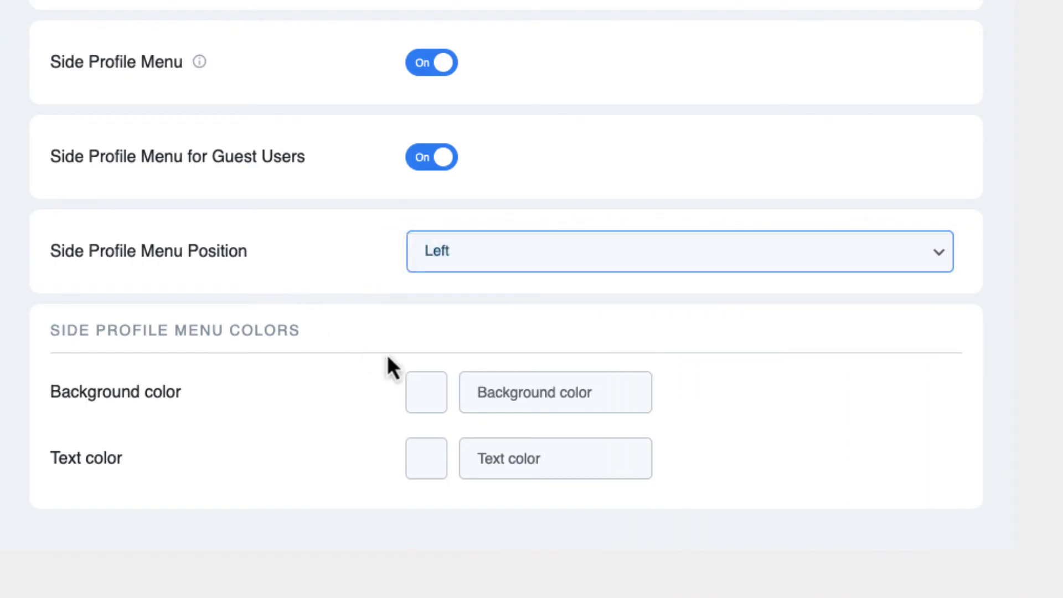
Set the side profile menu's background color to rgba(202,90,90,1) and text color to rgba(0,0,0,1), and save the settings
{"action": "left_click", "coordinate": [424, 397]}
{"action": "left_click", "coordinate": [411, 515]}
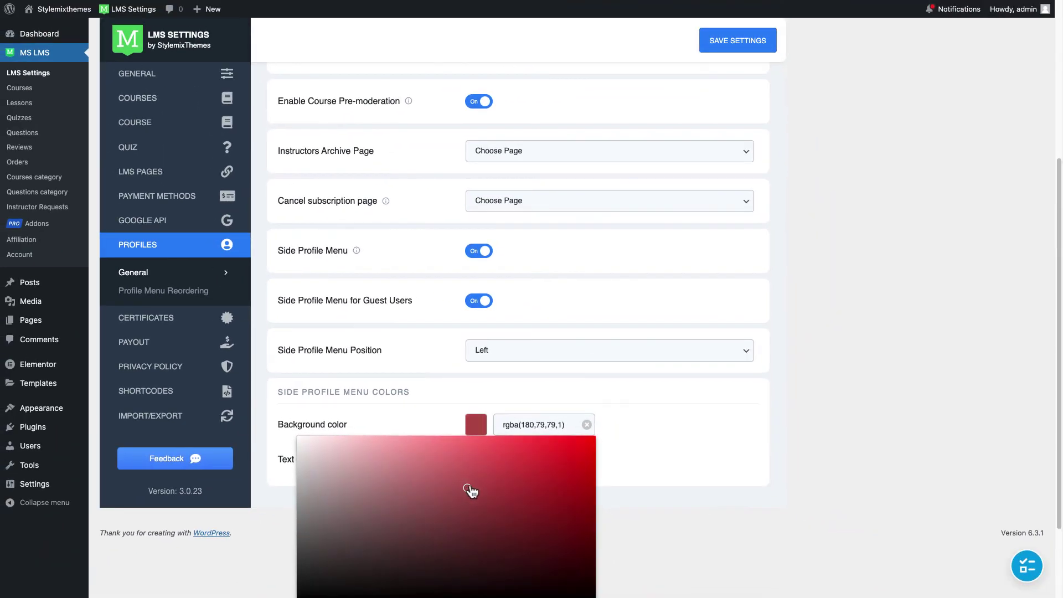
{"action": "scroll", "coordinate": [587, 453], "scroll_direction": "down", "scroll_amount": 2}
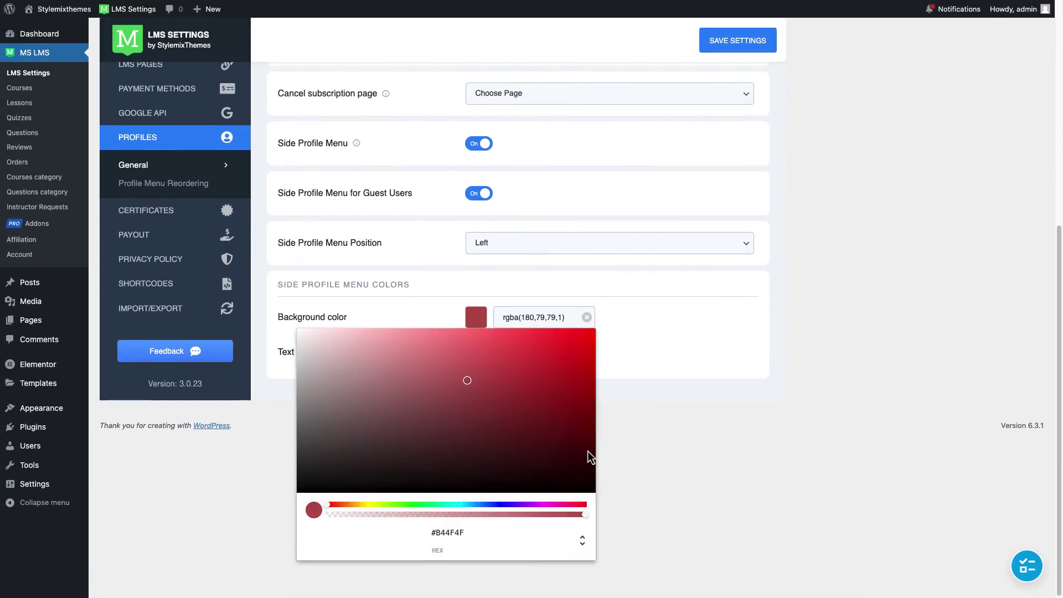
{"action": "left_click", "coordinate": [466, 372]}
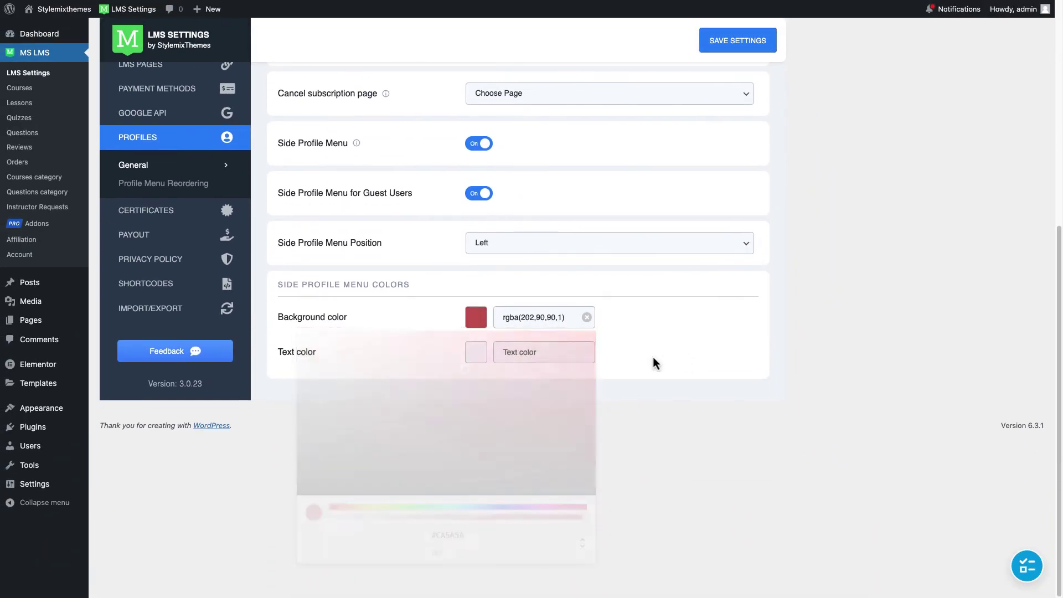
{"action": "left_click", "coordinate": [465, 364]}
{"action": "left_click", "coordinate": [470, 362]}
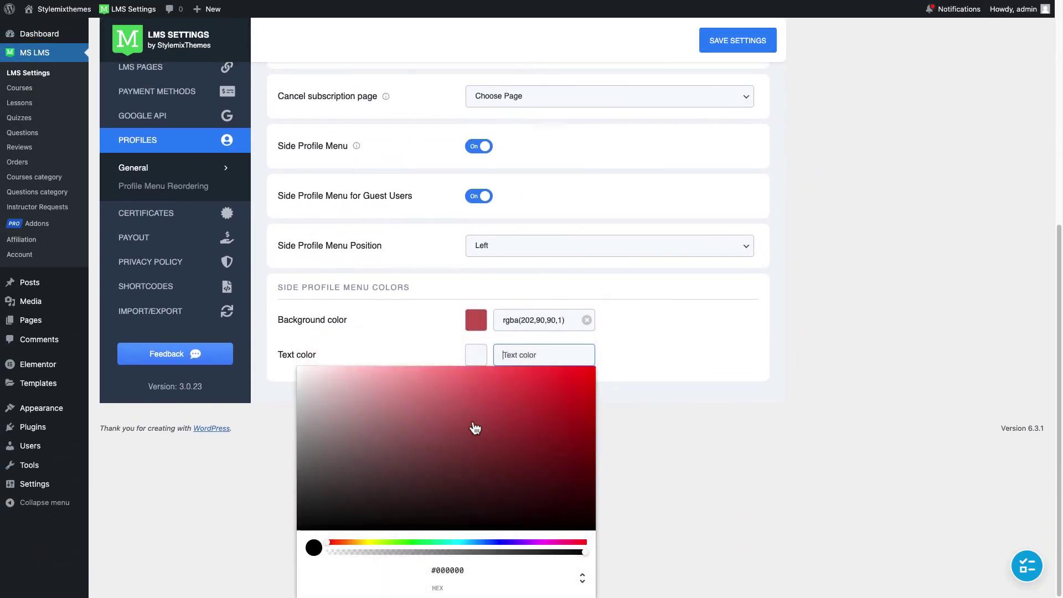
{"action": "left_click", "coordinate": [301, 526]}
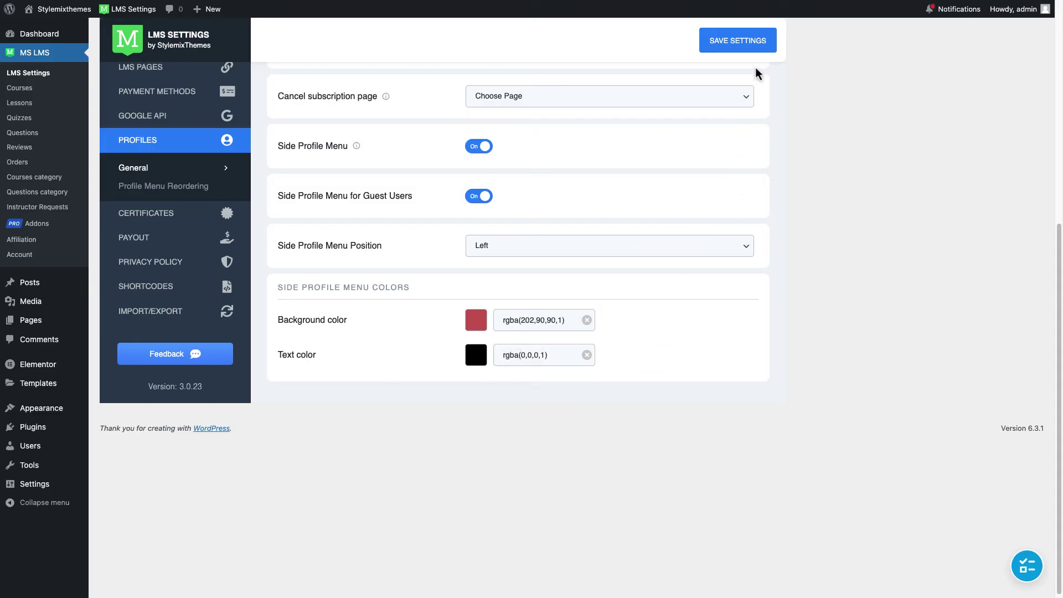
{"action": "left_click", "coordinate": [757, 46]}
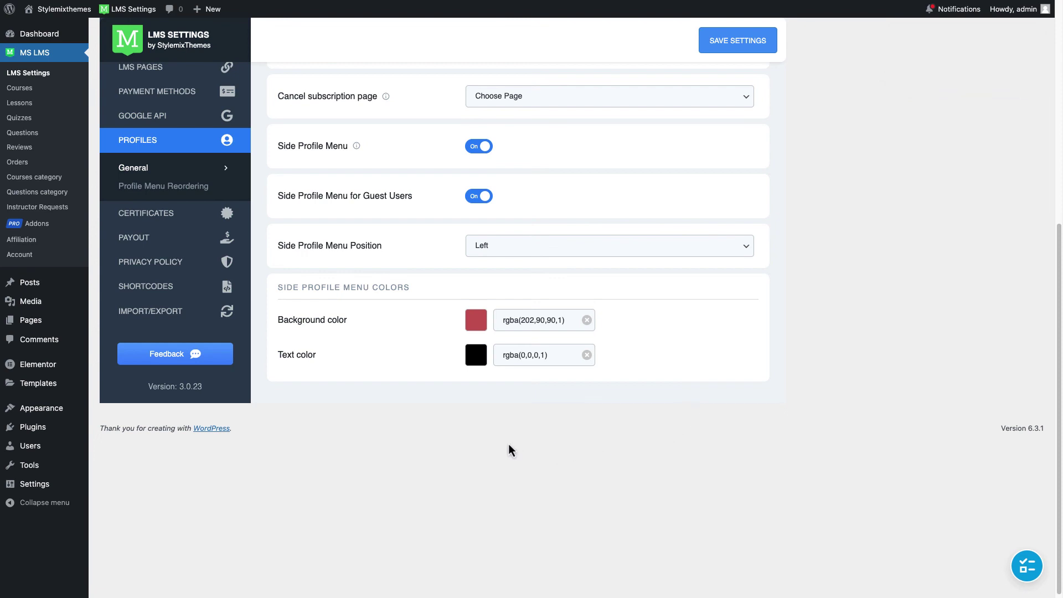
In Profile Menu Reordering for the Instructor role, move Announcement to Disabled and Google Meet below Payout
{"action": "left_click", "coordinate": [227, 187]}
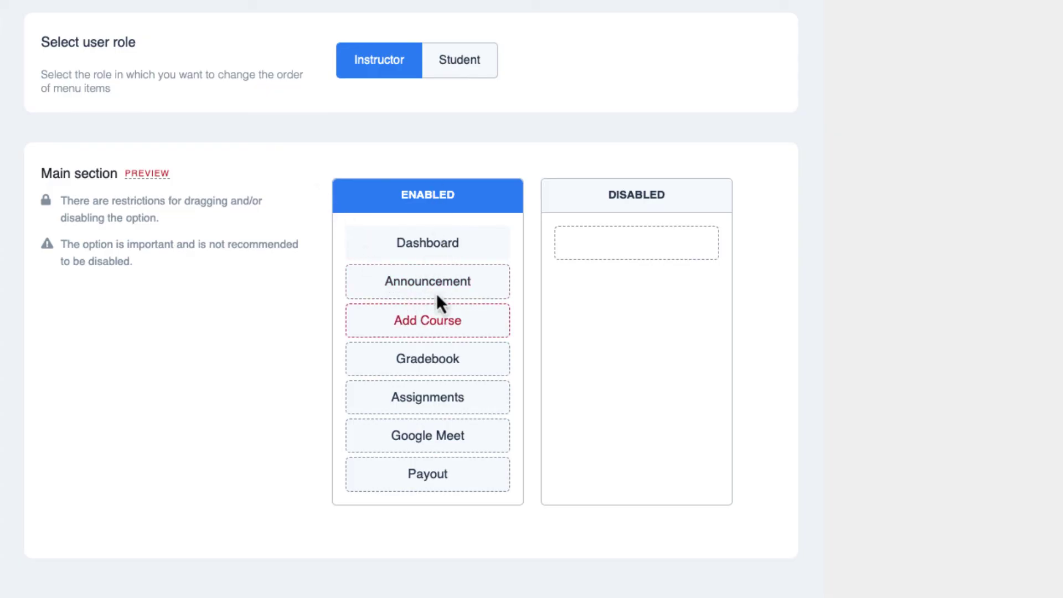
{"action": "left_click_drag", "start_coordinate": [429, 289], "coordinate": [620, 260]}
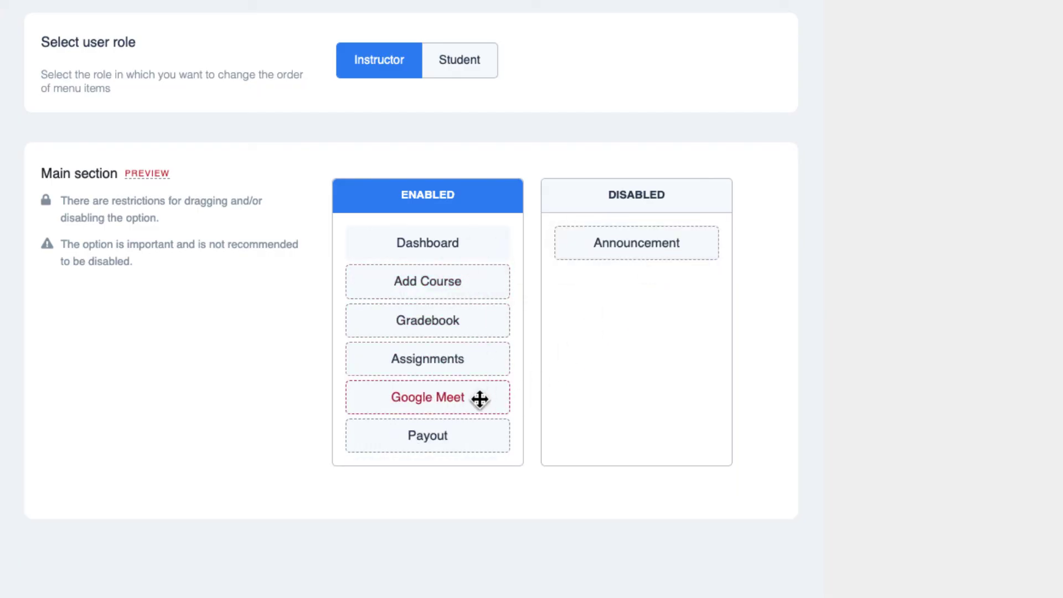
{"action": "left_click_drag", "start_coordinate": [479, 398], "coordinate": [484, 436]}
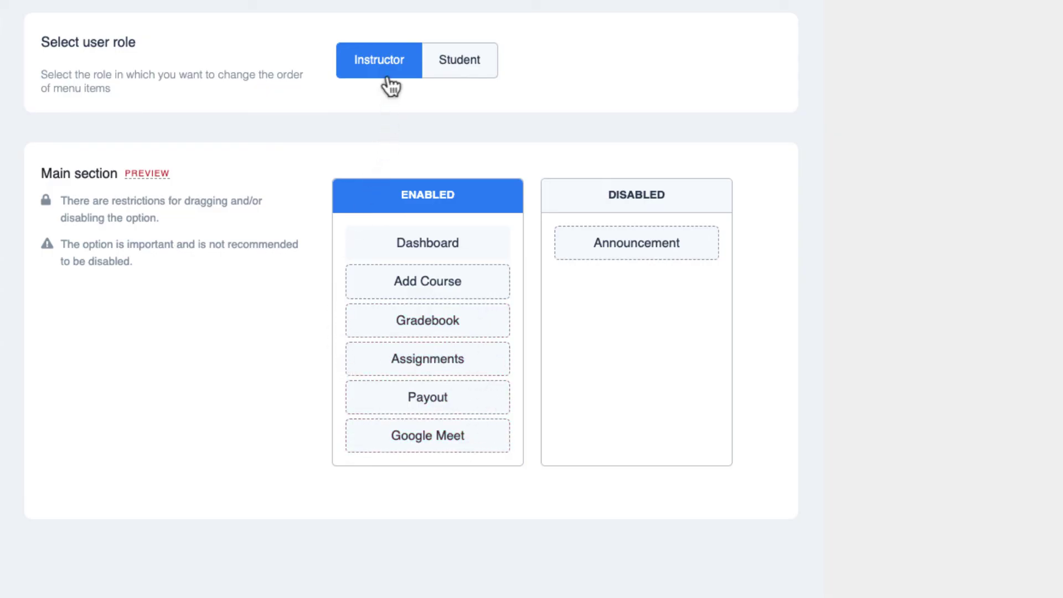
Compare the Instructor and Student menu items and preview the Main section and Learning area
{"action": "left_click", "coordinate": [458, 73]}
{"action": "left_click", "coordinate": [400, 68]}
{"action": "mouse_move", "coordinate": [157, 179]}
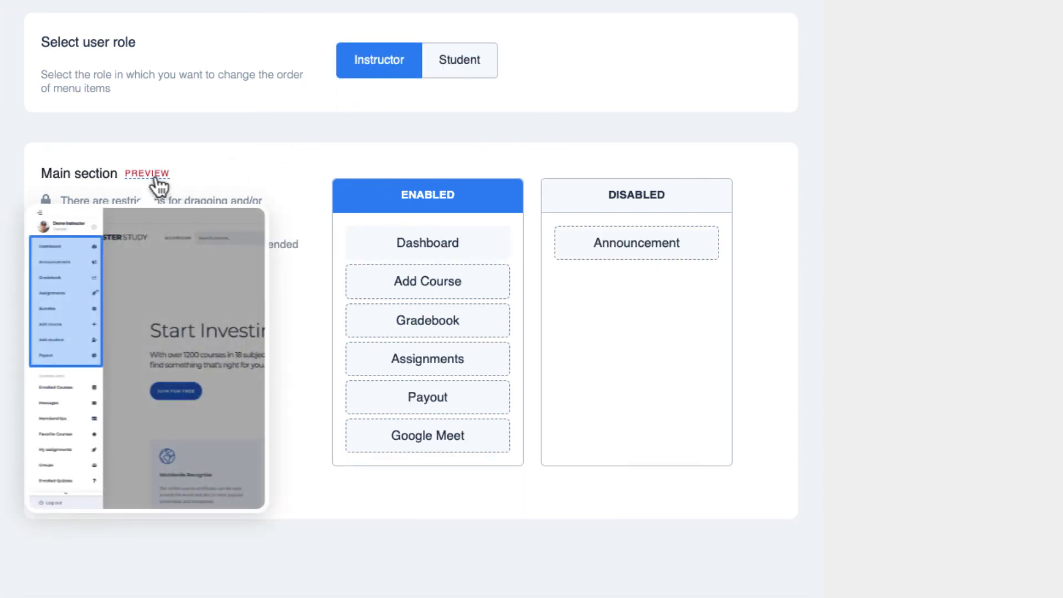
{"action": "left_click", "coordinate": [449, 66]}
{"action": "mouse_move", "coordinate": [152, 179]}
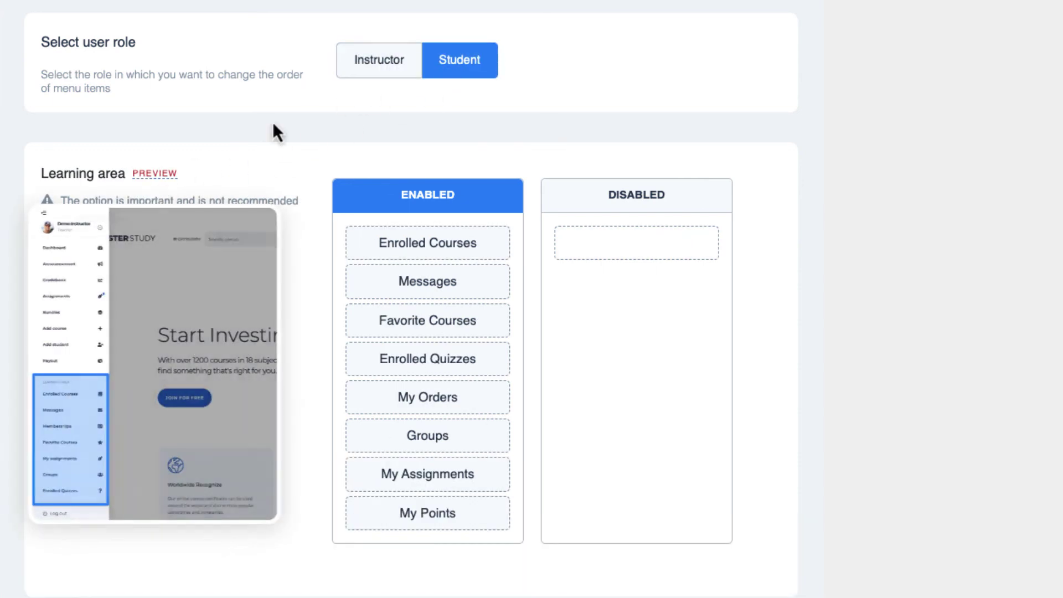
Return to the Instructor role and try to move the Dashboard item in the Main section
{"action": "left_click", "coordinate": [387, 72]}
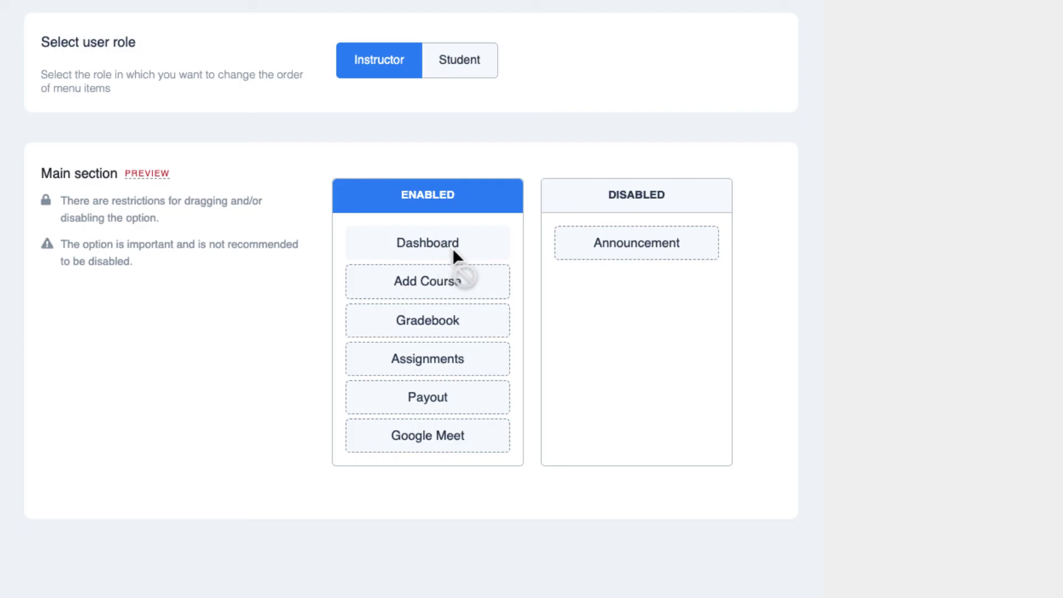
{"action": "left_click_drag", "start_coordinate": [415, 243], "coordinate": [481, 244]}
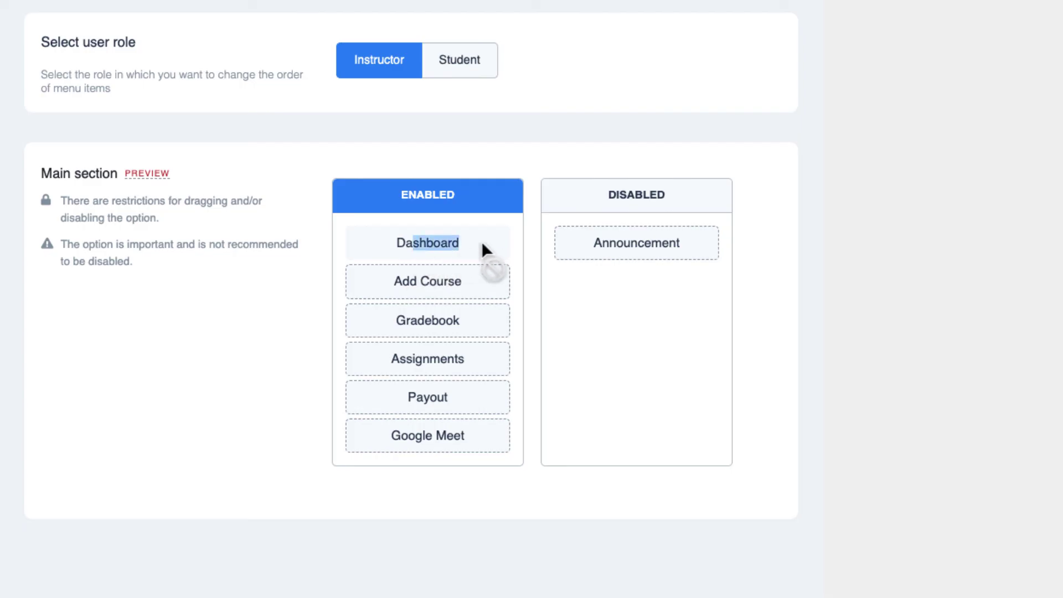
{"action": "left_click", "coordinate": [377, 248]}
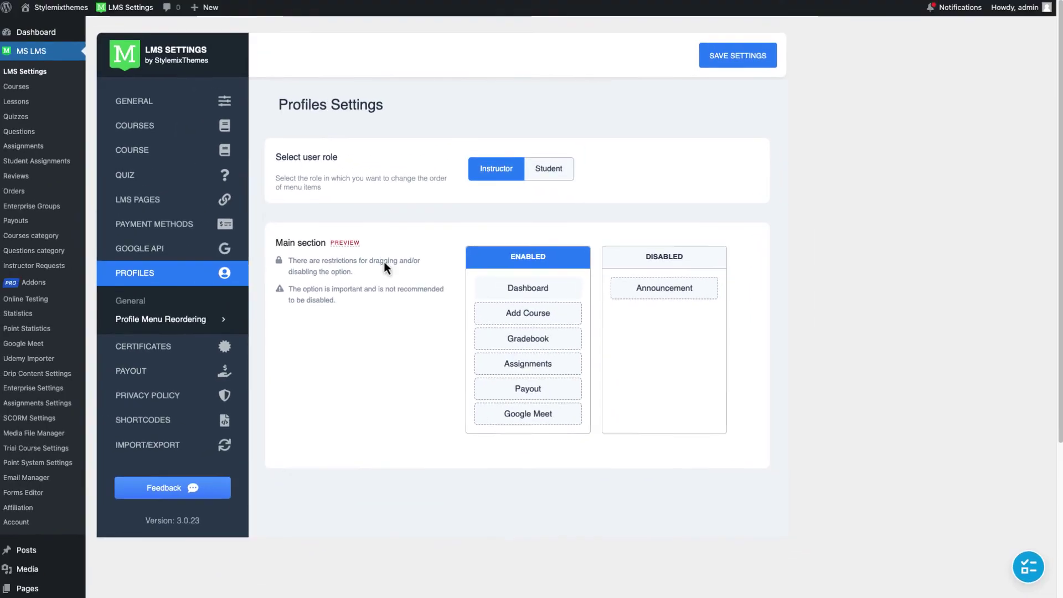
Review the Certificates, Payout and Privacy Policy settings, including the page choices for the Privacy Policy Page
{"action": "left_click", "coordinate": [207, 347]}
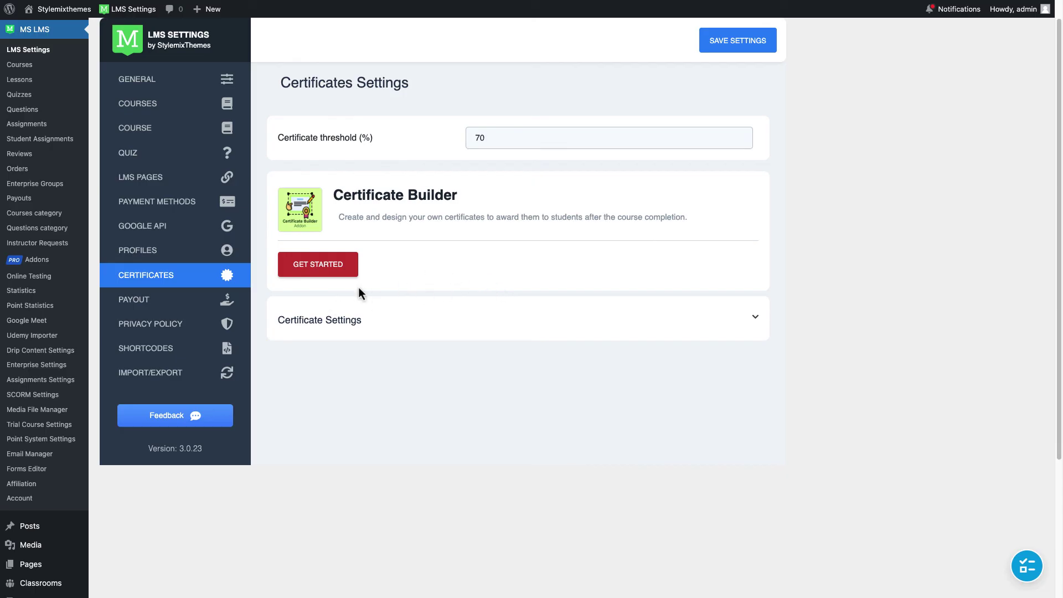
{"action": "left_click", "coordinate": [191, 302]}
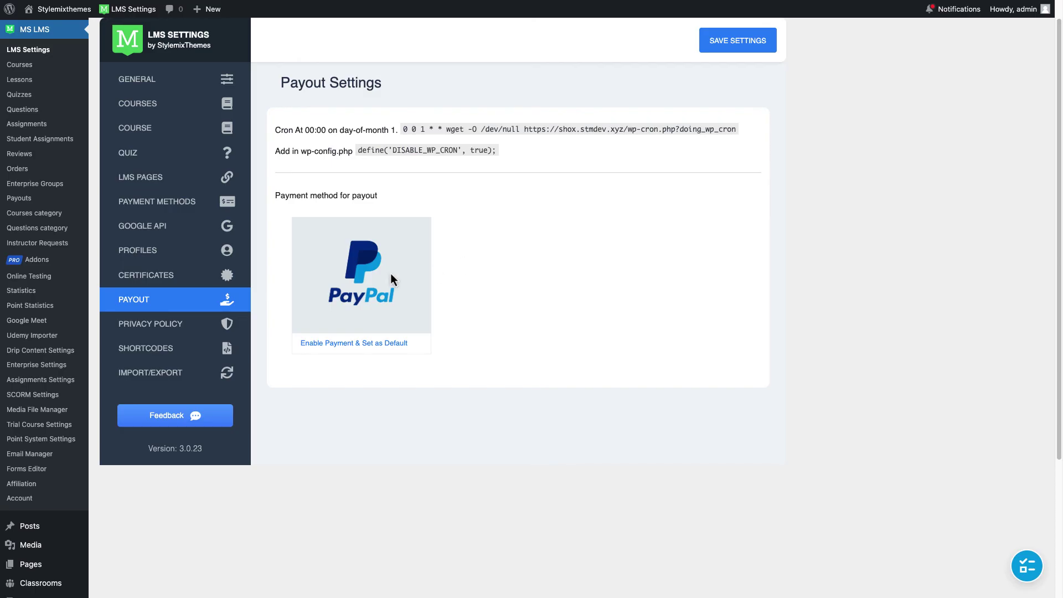
{"action": "left_click", "coordinate": [150, 323]}
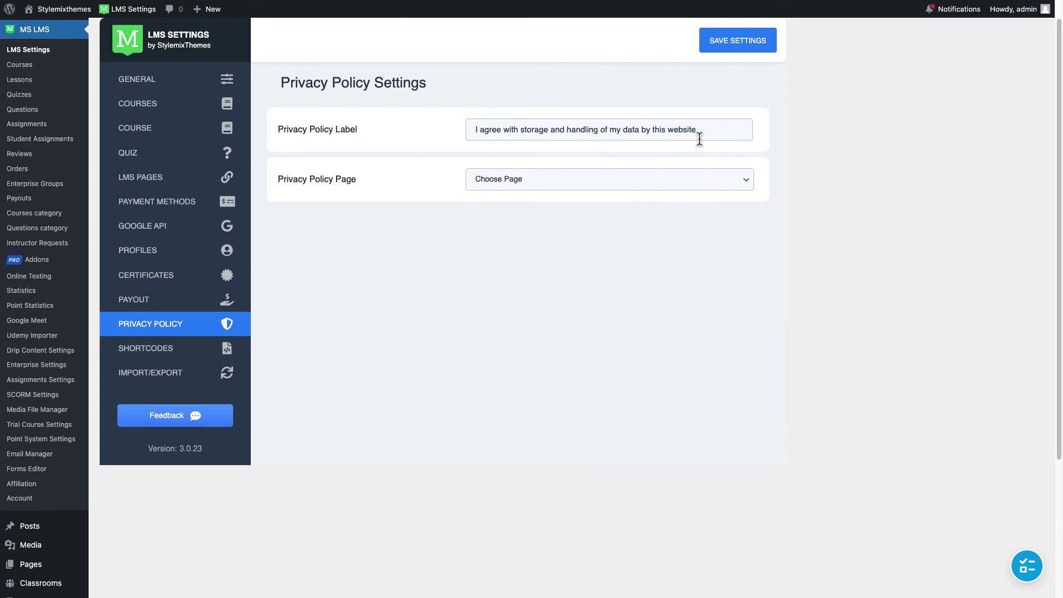
{"action": "left_click_drag", "start_coordinate": [699, 137], "coordinate": [616, 133]}
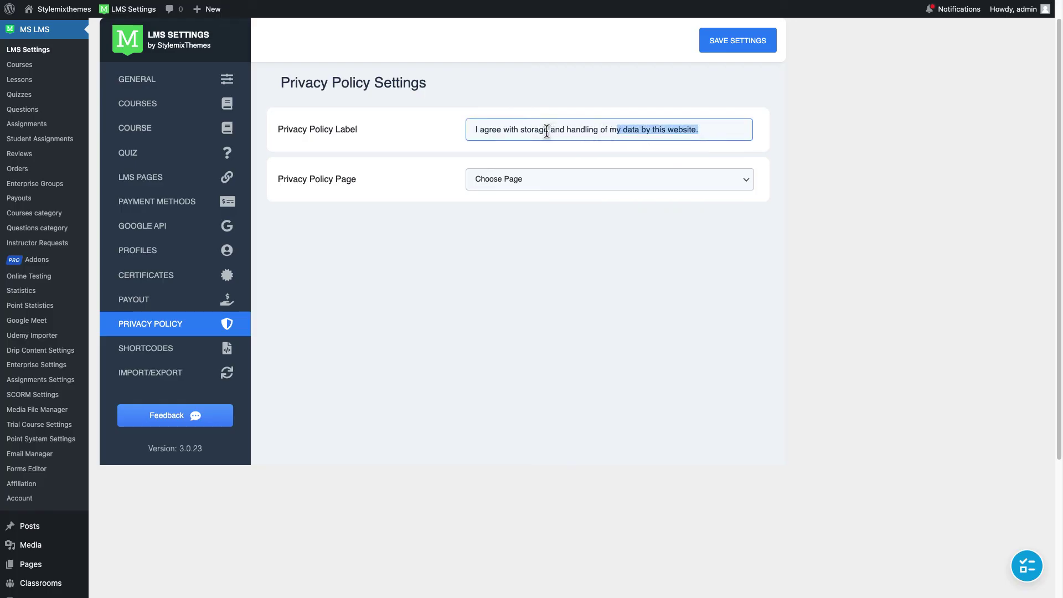
{"action": "left_click", "coordinate": [546, 131]}
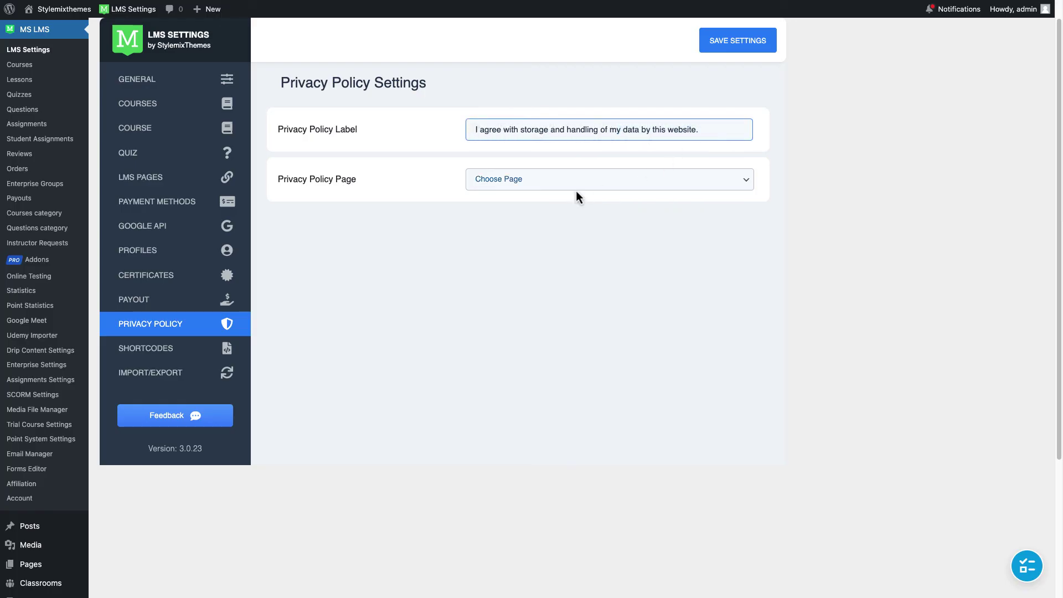
{"action": "left_click", "coordinate": [540, 187]}
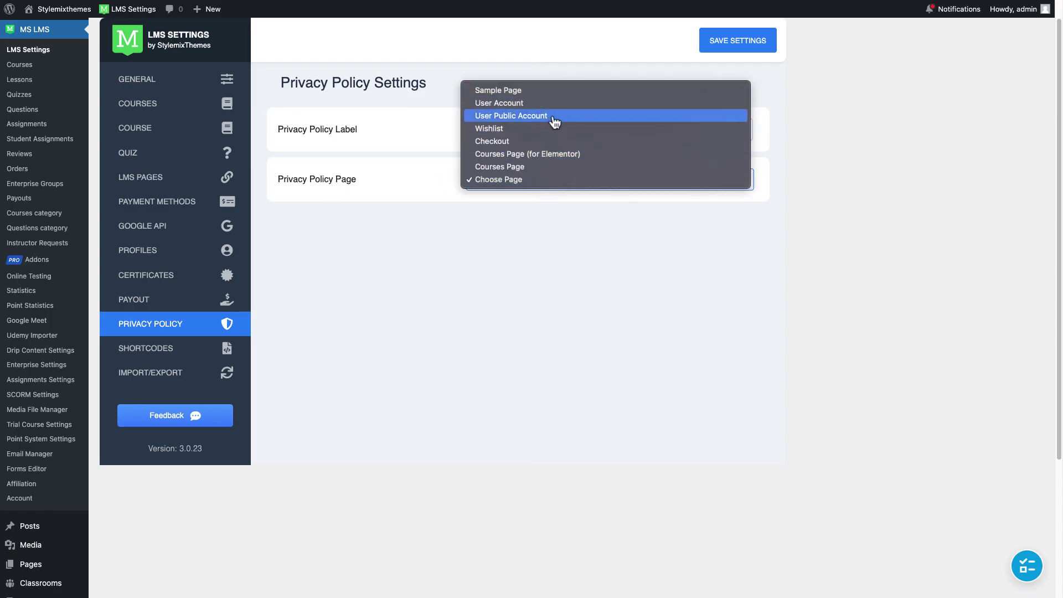
{"action": "left_click", "coordinate": [560, 224]}
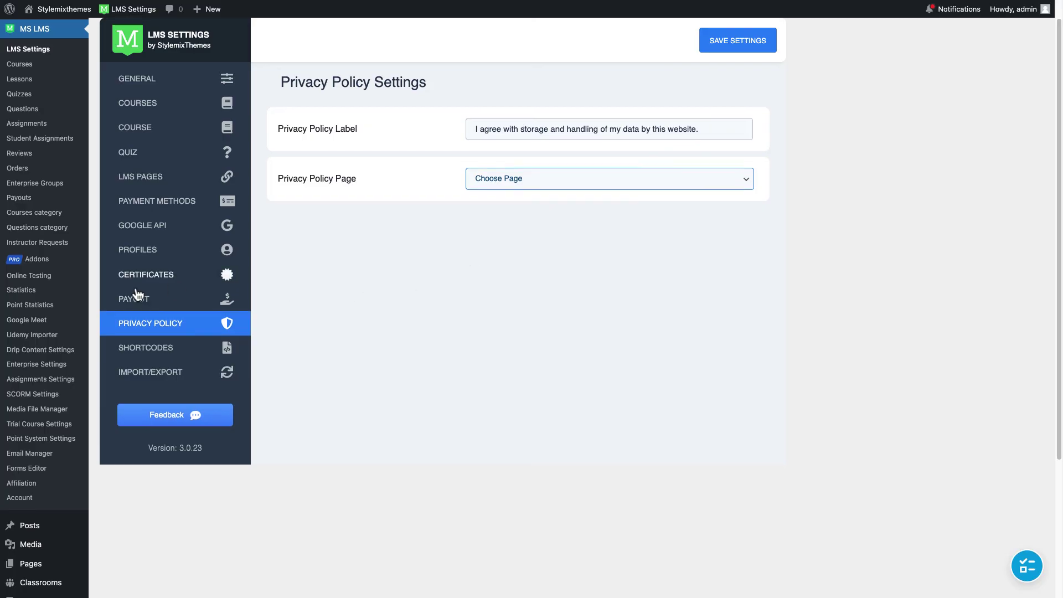
{"action": "scroll", "coordinate": [166, 287], "scroll_direction": "down", "scroll_amount": 3}
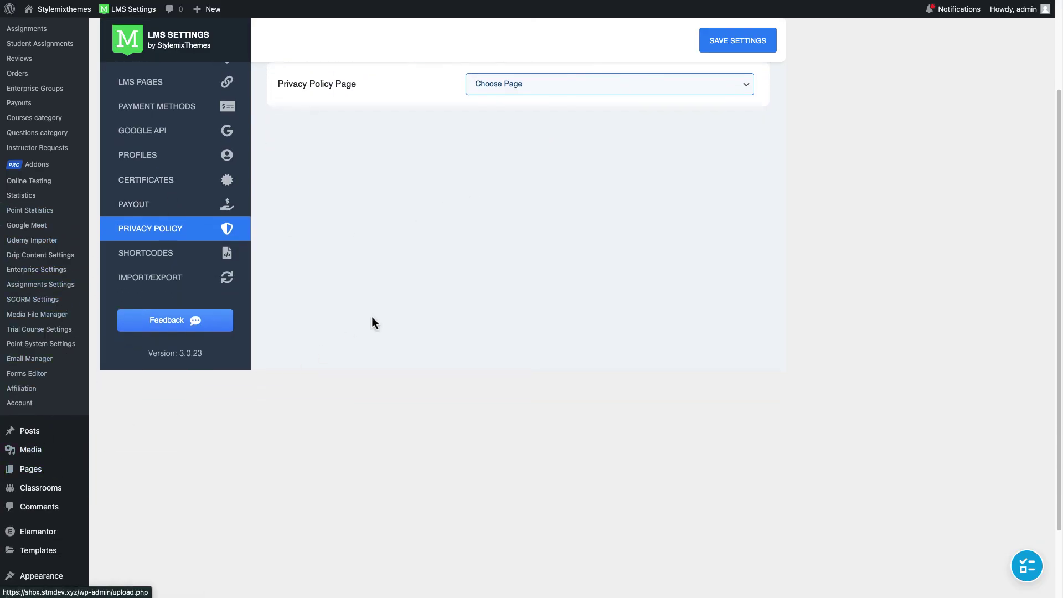
Review the Shortcodes settings, from the search box and courses carousel to the courses grid and featured teacher shortcodes
{"action": "scroll", "coordinate": [393, 305], "scroll_direction": "up", "scroll_amount": 3}
{"action": "scroll", "coordinate": [394, 304], "scroll_direction": "up", "scroll_amount": 1}
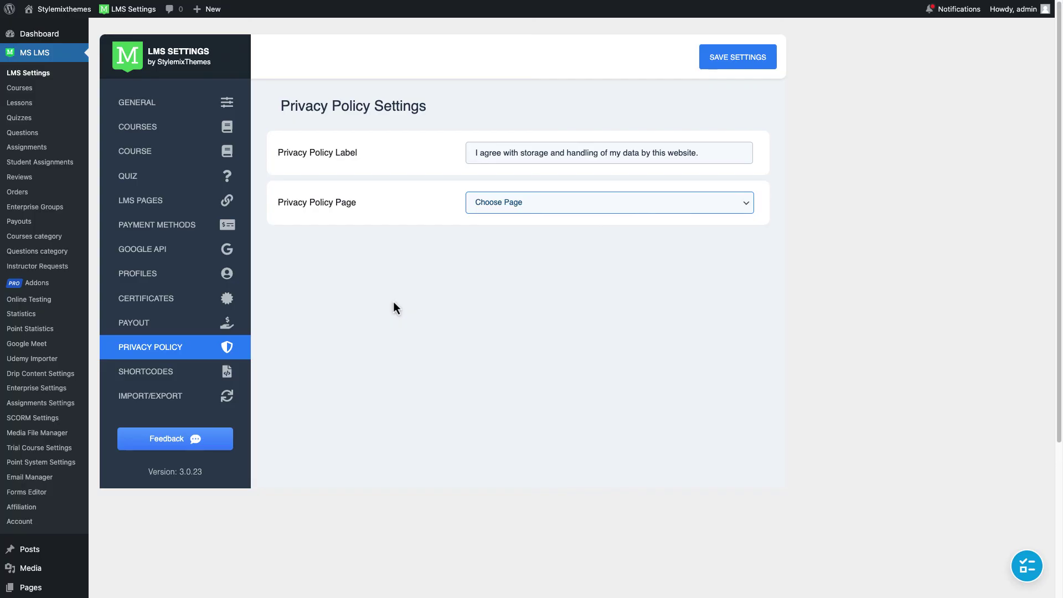
{"action": "left_click", "coordinate": [222, 372]}
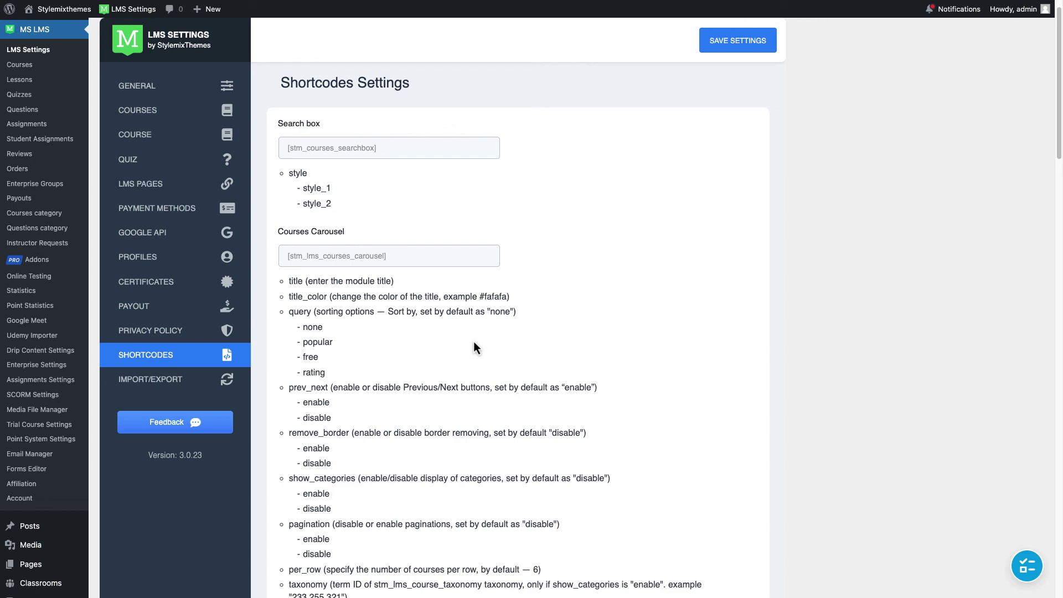
{"action": "scroll", "coordinate": [473, 342], "scroll_direction": "down", "scroll_amount": 10}
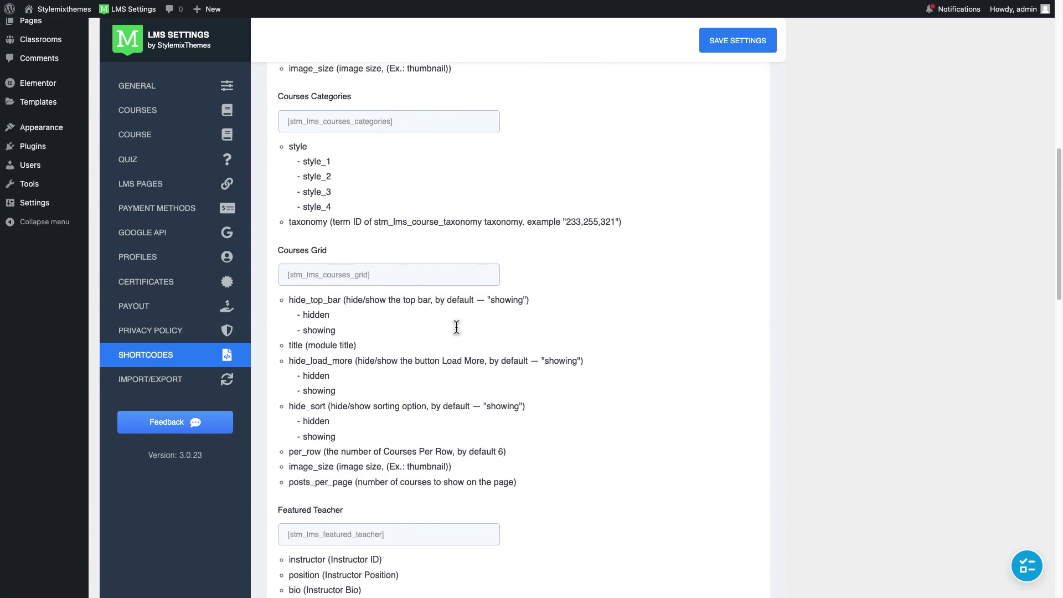
{"action": "scroll", "coordinate": [457, 327], "scroll_direction": "up", "scroll_amount": 10}
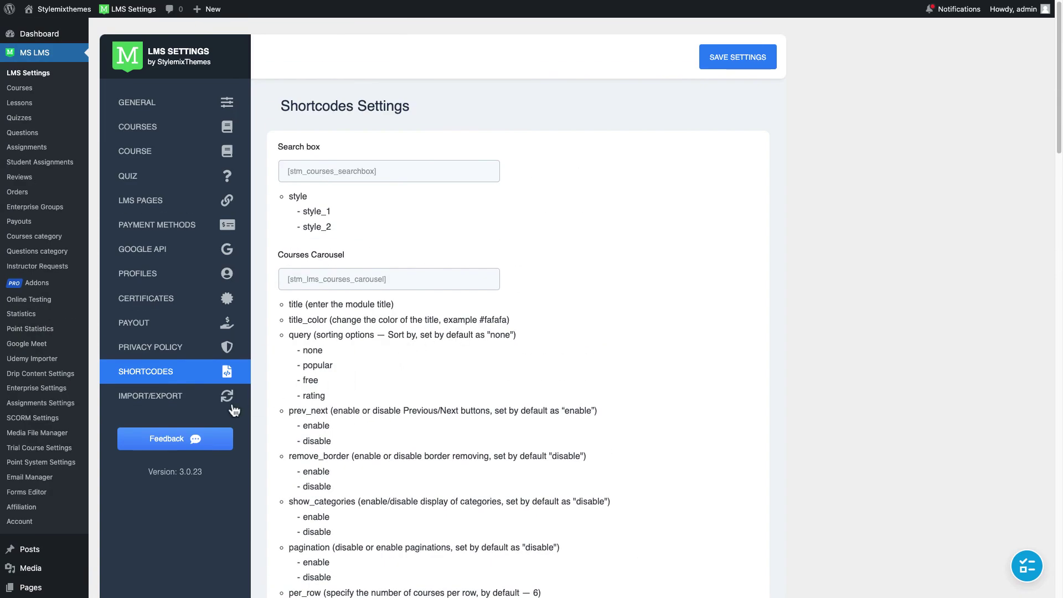
Copy the current LMS settings from the Import/Export section's export options and place the cursor in the import text area
{"action": "left_click", "coordinate": [189, 398]}
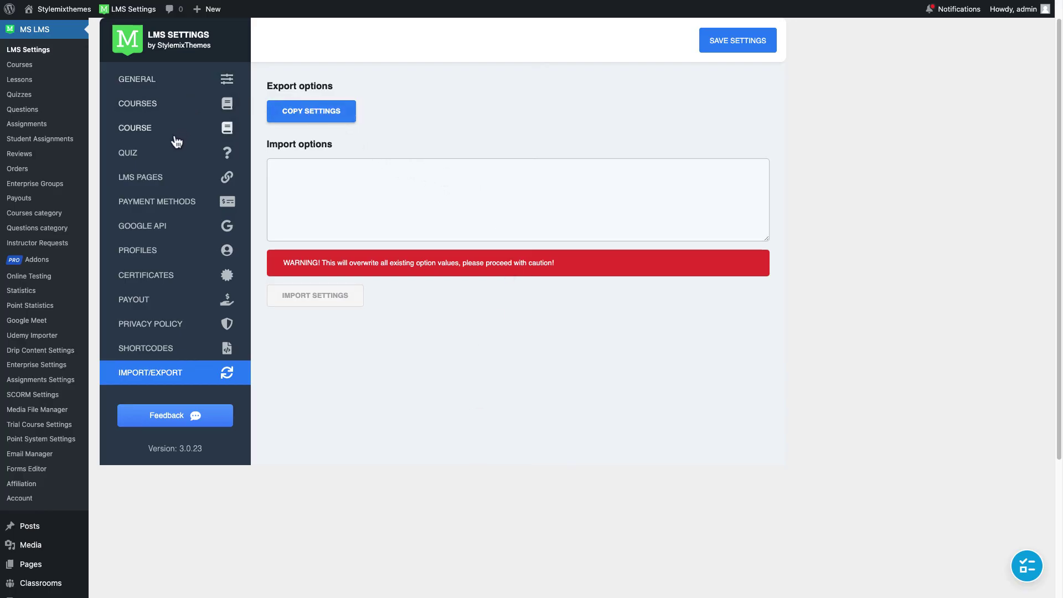
{"action": "left_click", "coordinate": [337, 115]}
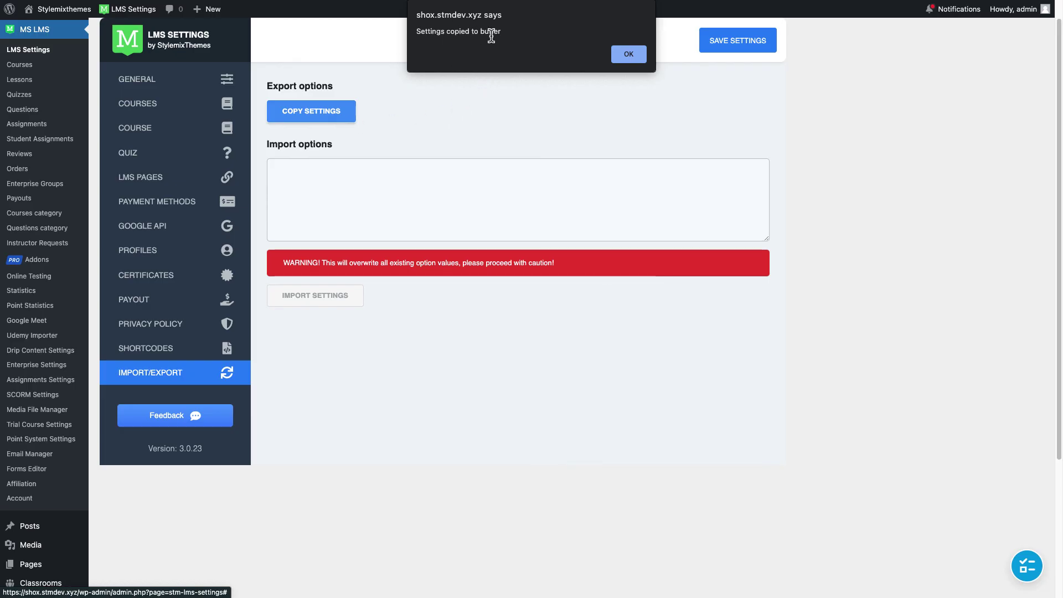
{"action": "left_click", "coordinate": [617, 55]}
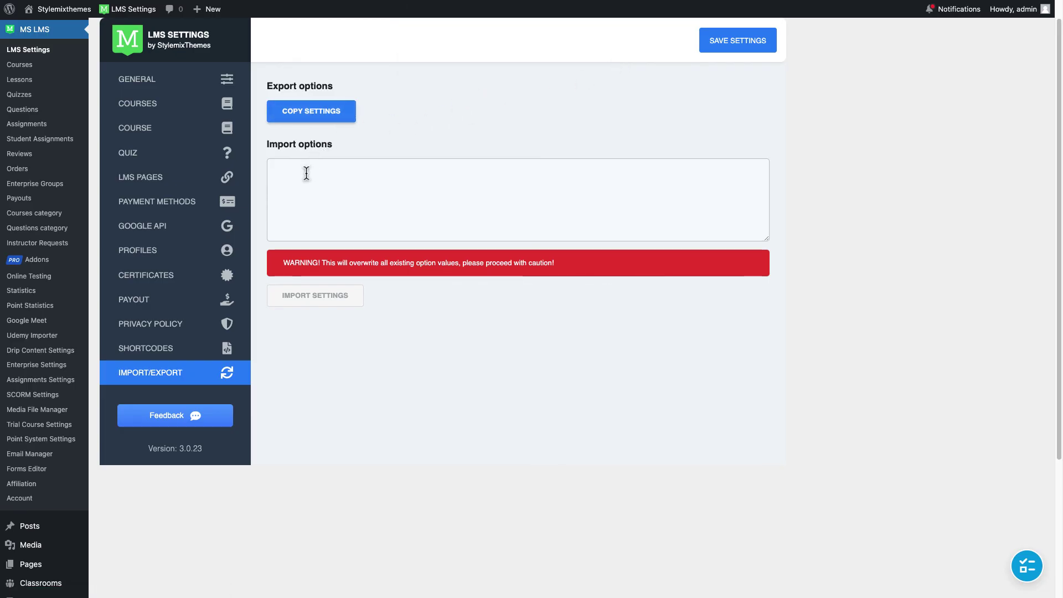
{"action": "left_click", "coordinate": [328, 173]}
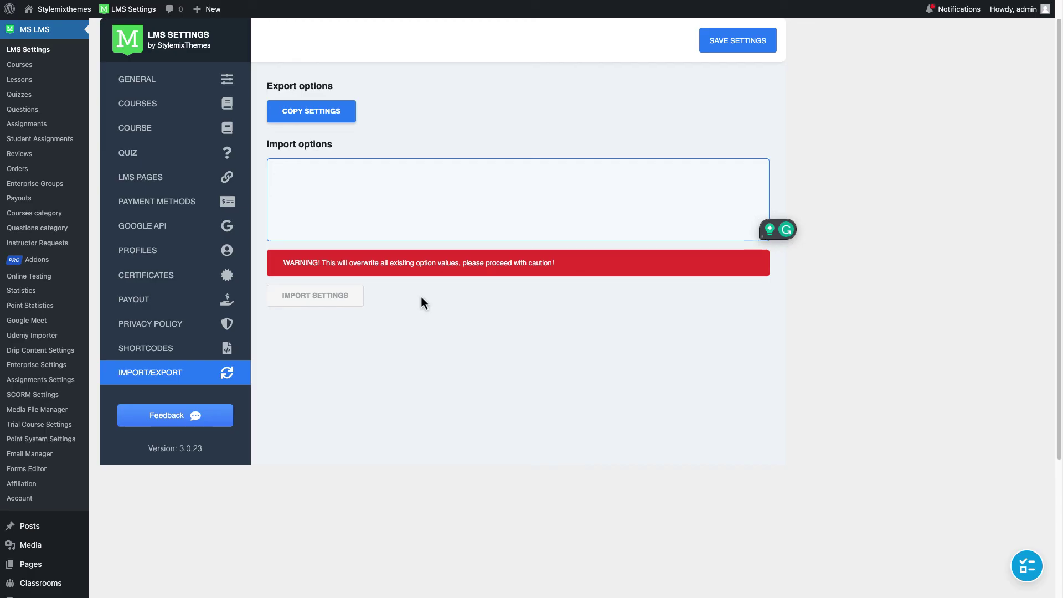
Save the LMS settings and return to the General settings section
{"action": "left_click", "coordinate": [740, 41]}
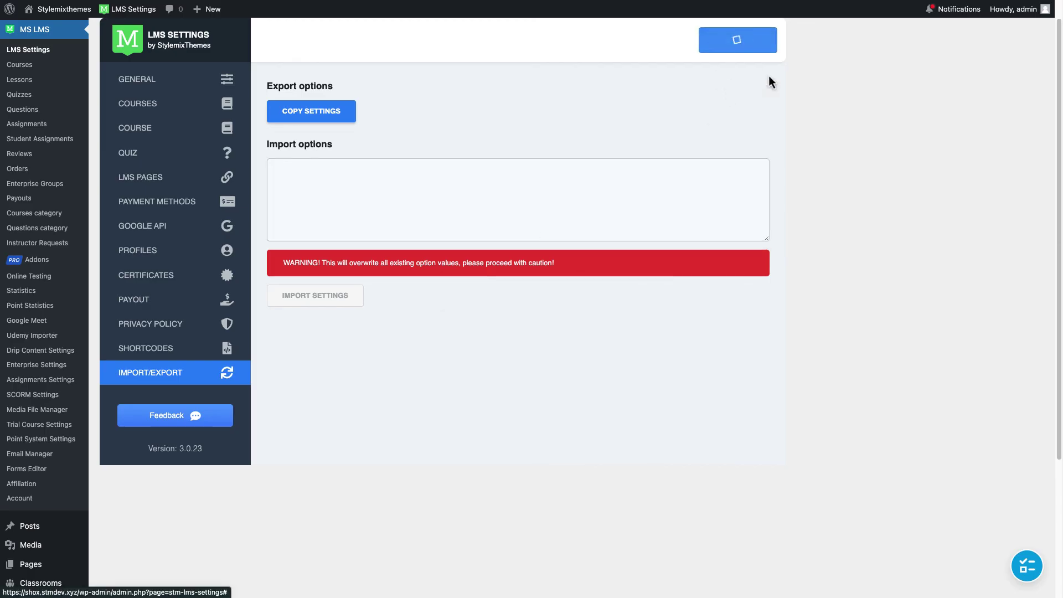
{"action": "scroll", "coordinate": [795, 105], "scroll_direction": "up", "scroll_amount": 1}
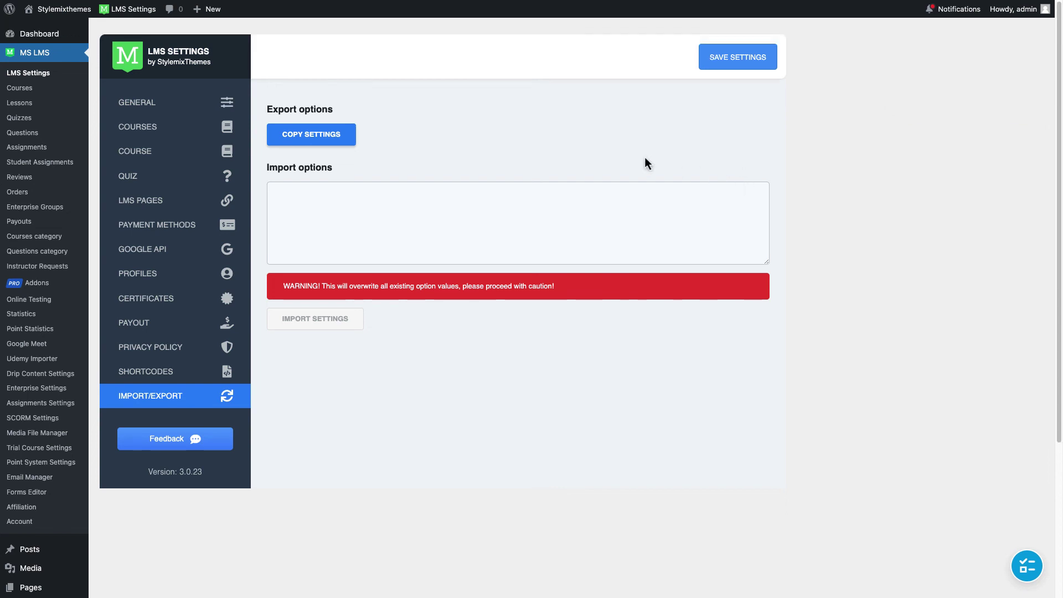
{"action": "left_click", "coordinate": [153, 105]}
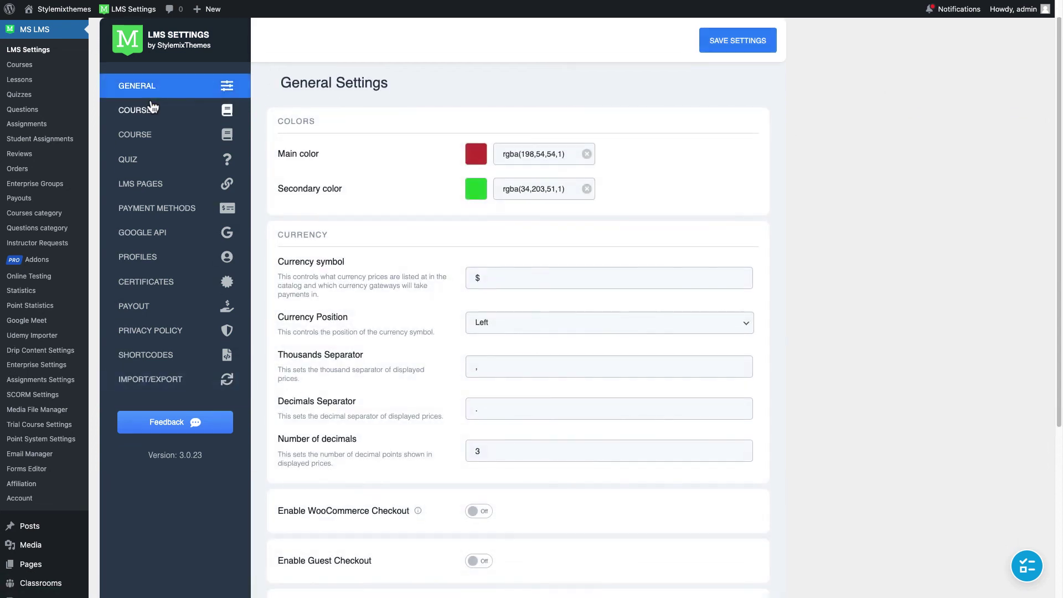